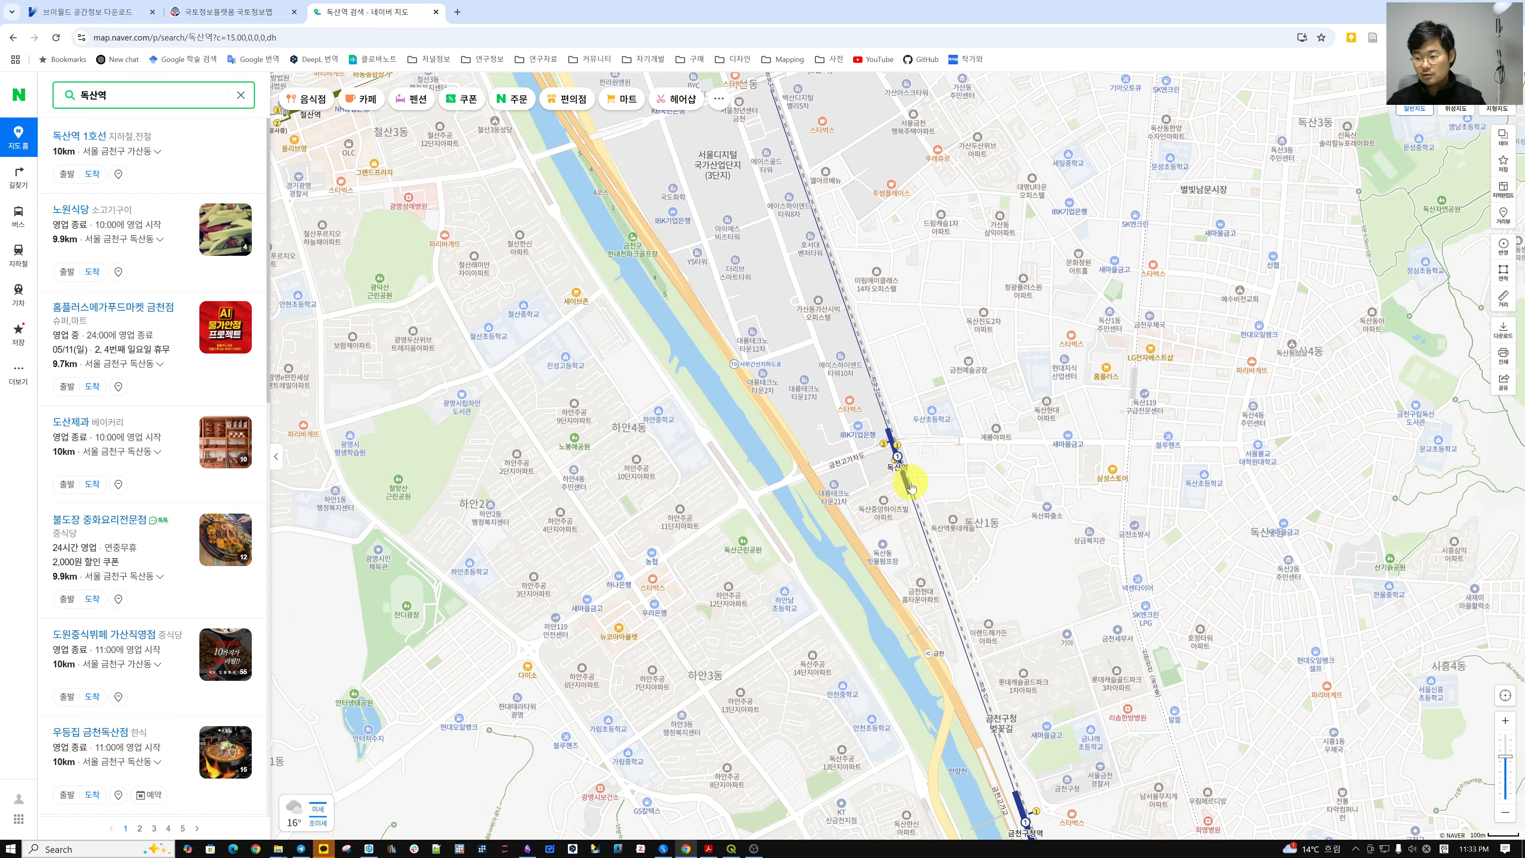
Search Naver Map for 금천구 and frame its outlined boundary, then bring QGIS forward.
scroll(942, 473, "up", 2)
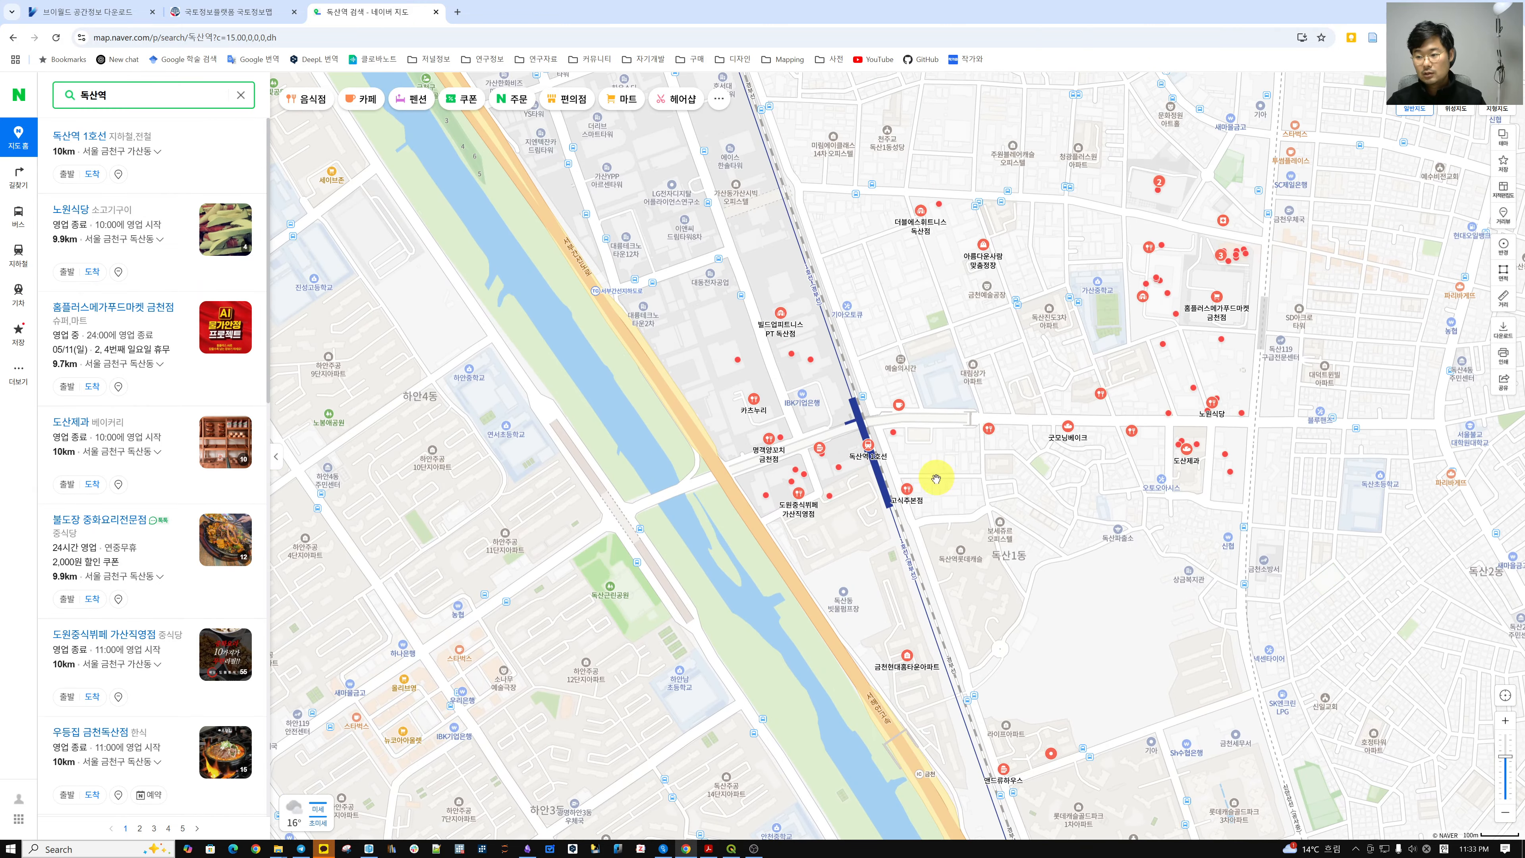
scroll(934, 481, "down", 2)
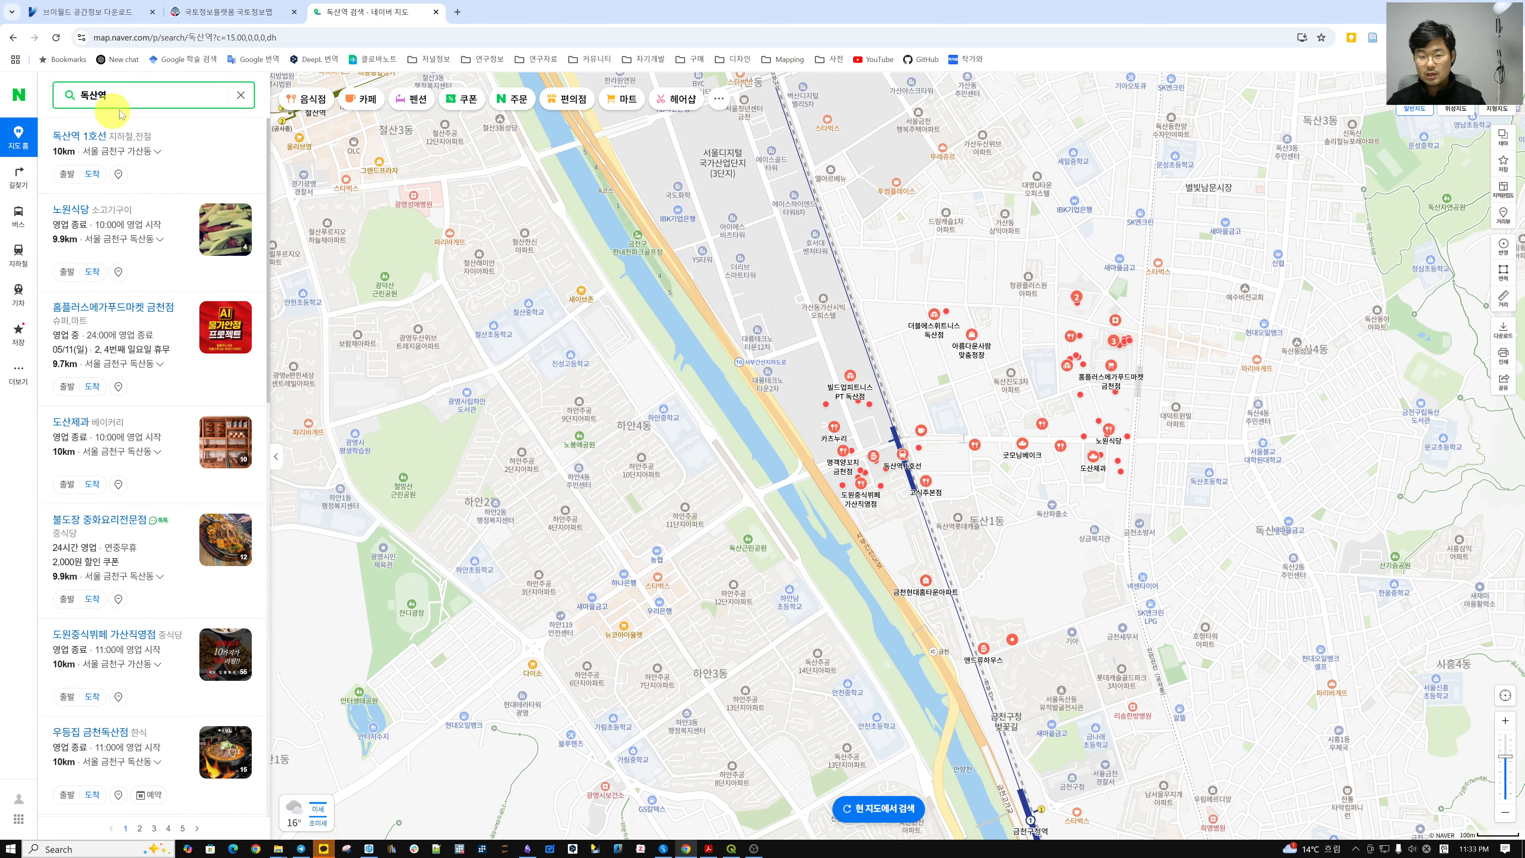
left_click(120, 95)
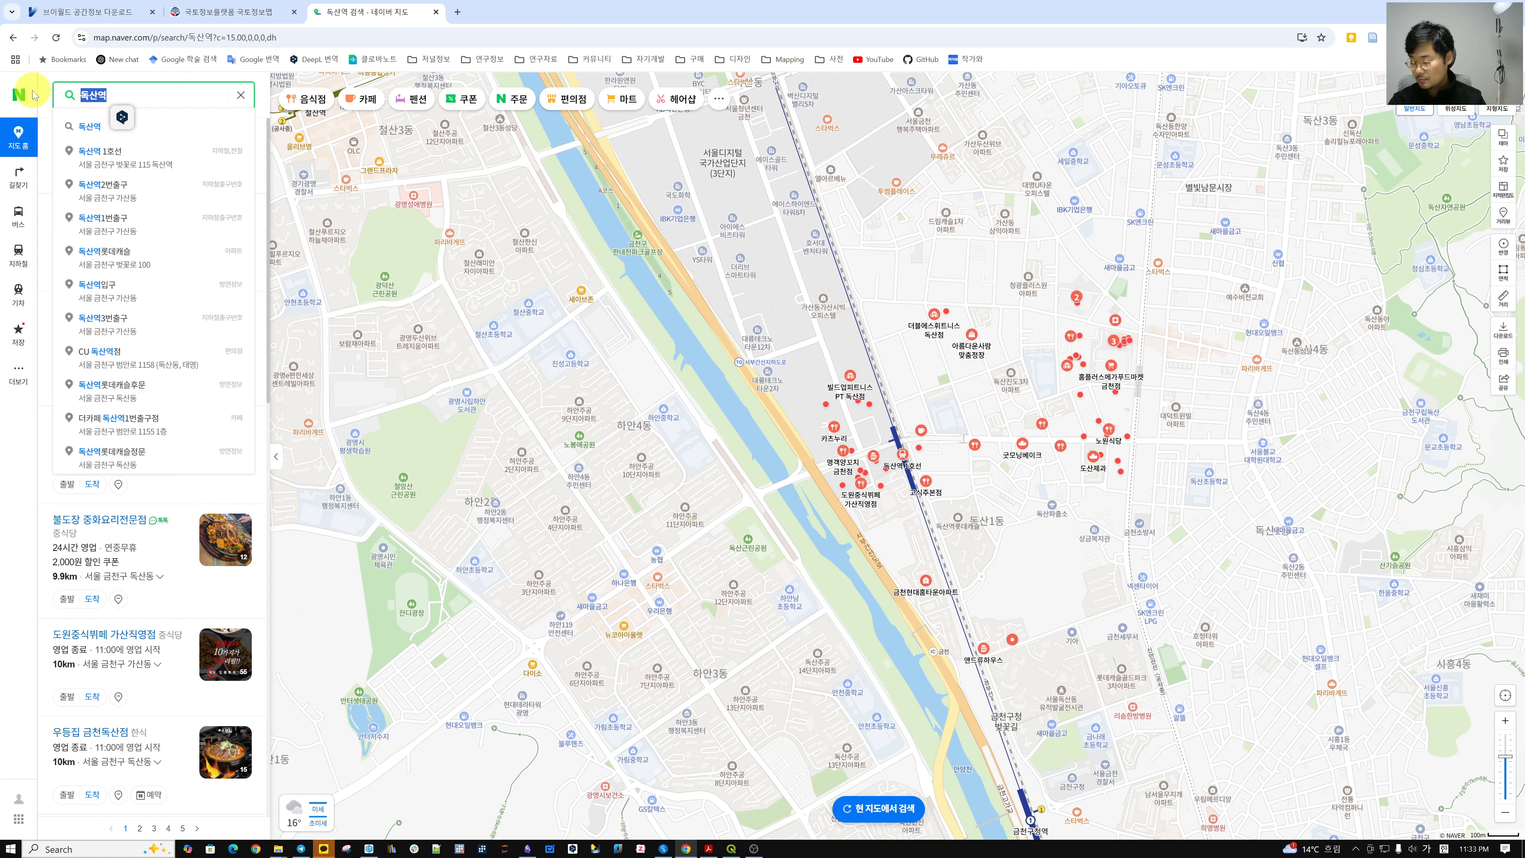
type("금천구")
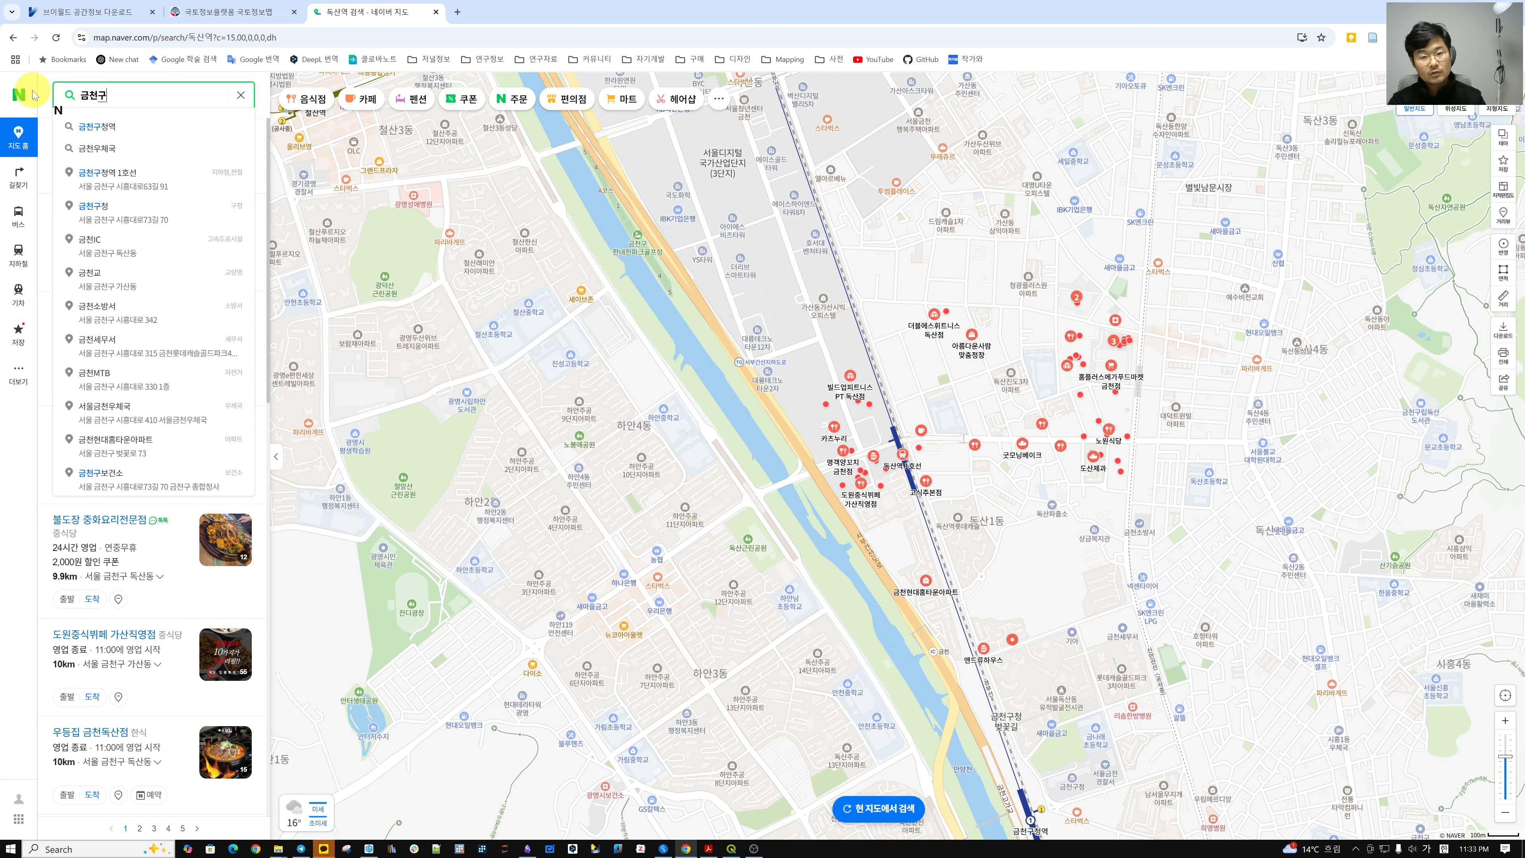
key("Return")
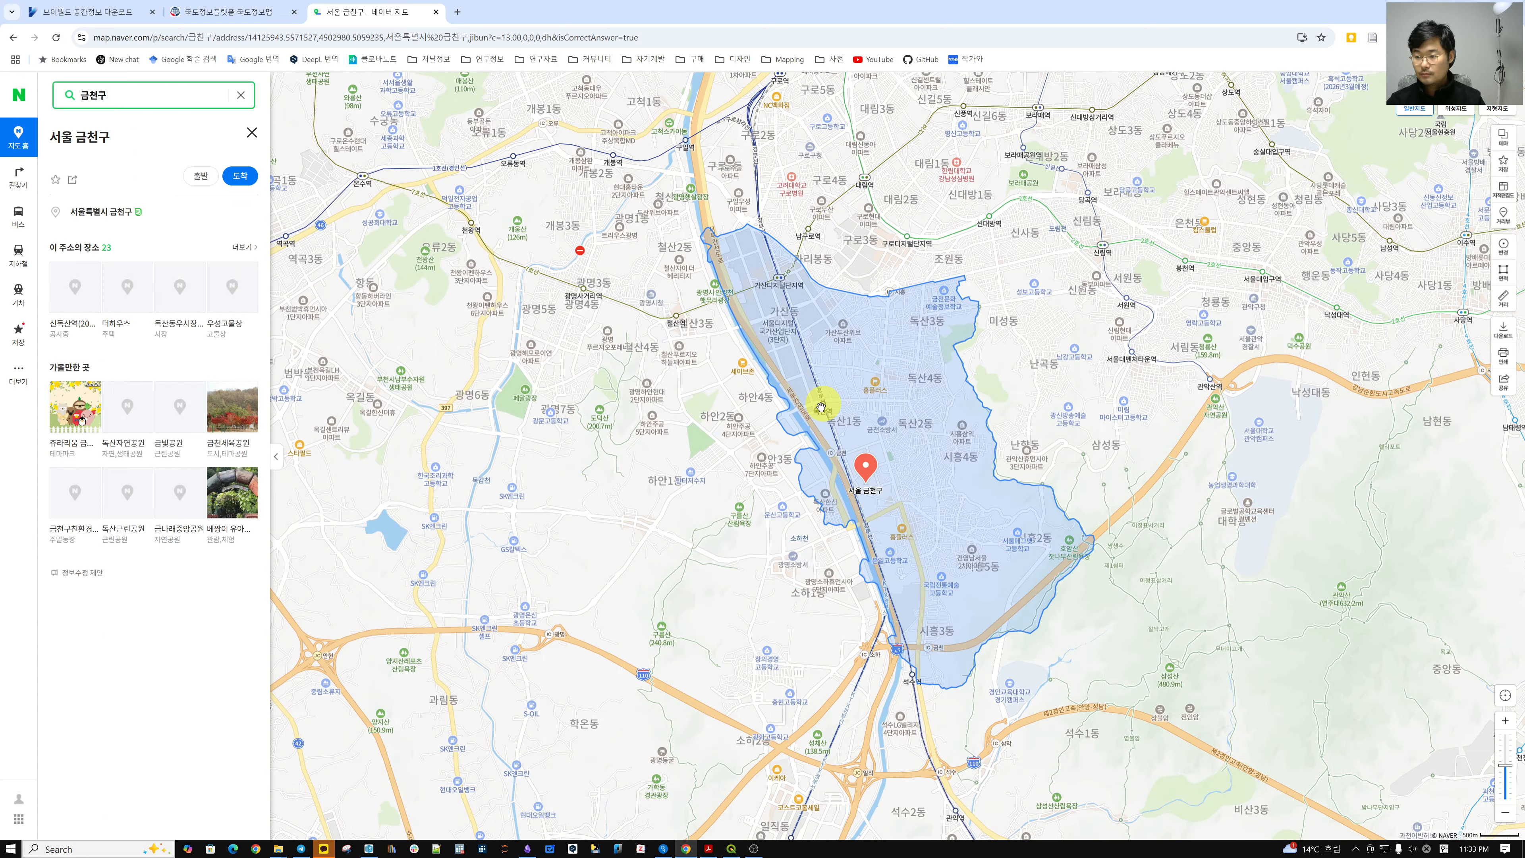
scroll(916, 350, "up", 4)
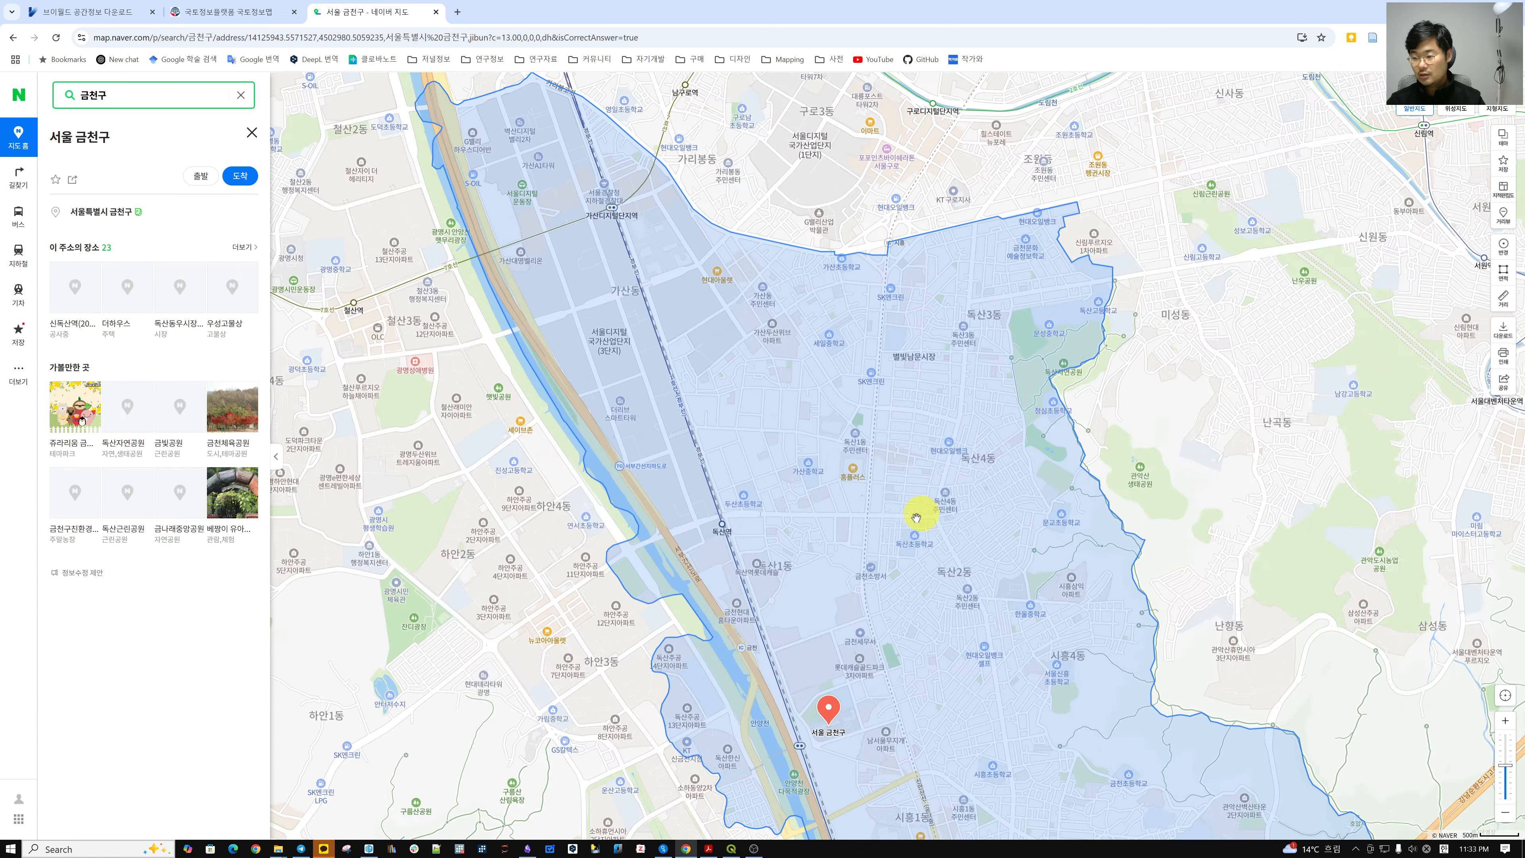
left_click_drag(898, 522, 895, 464)
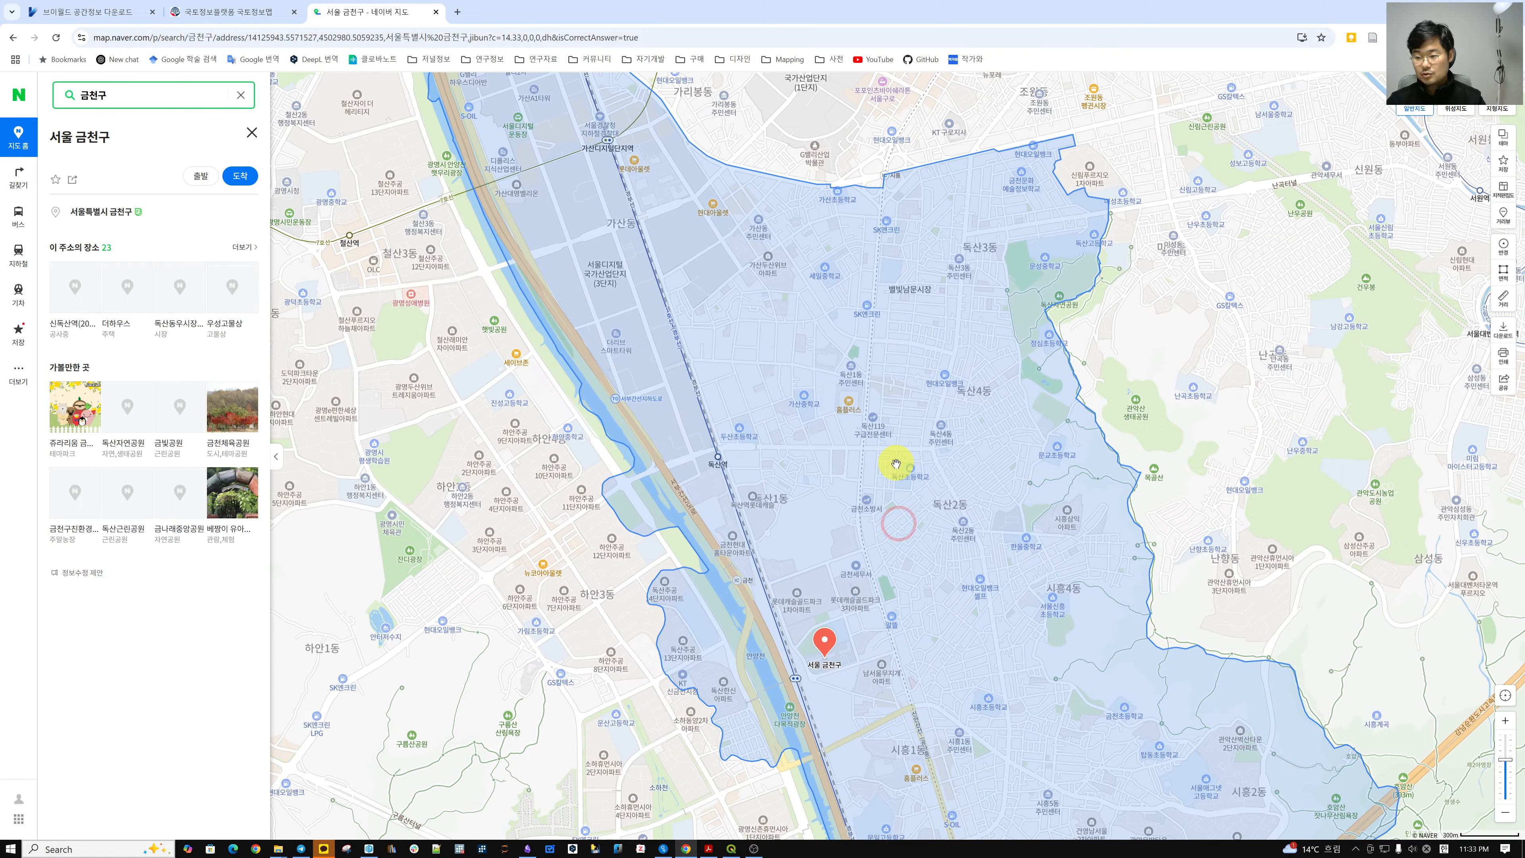
left_click(731, 849)
Zoom and pan the QGIS map along the riverside factory points, then return to Naver Map.
left_click(764, 478)
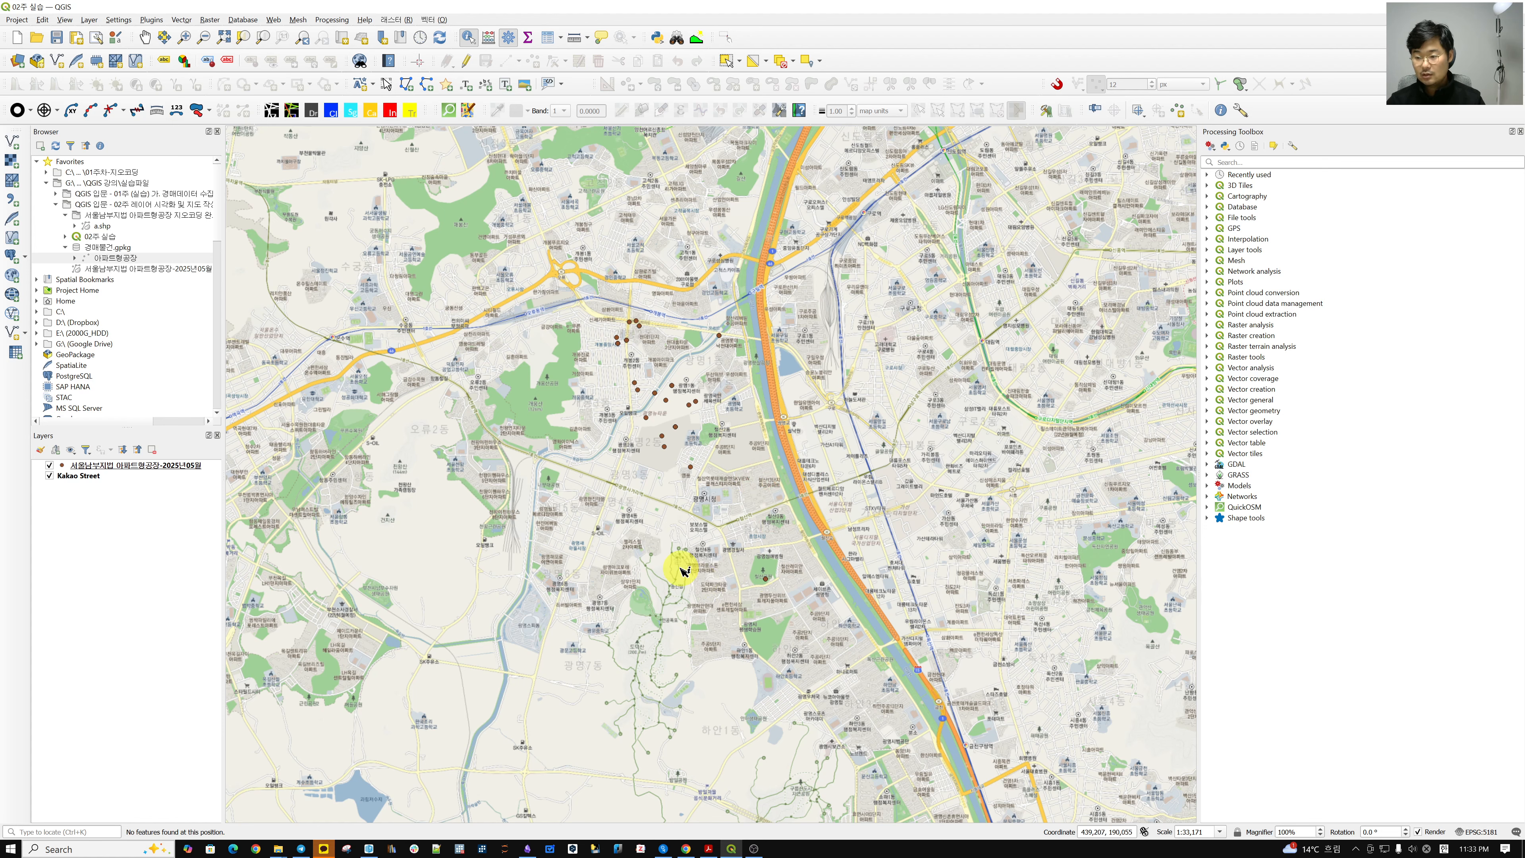
scroll(679, 372, "up", 2)
scroll(706, 399, "down", 1)
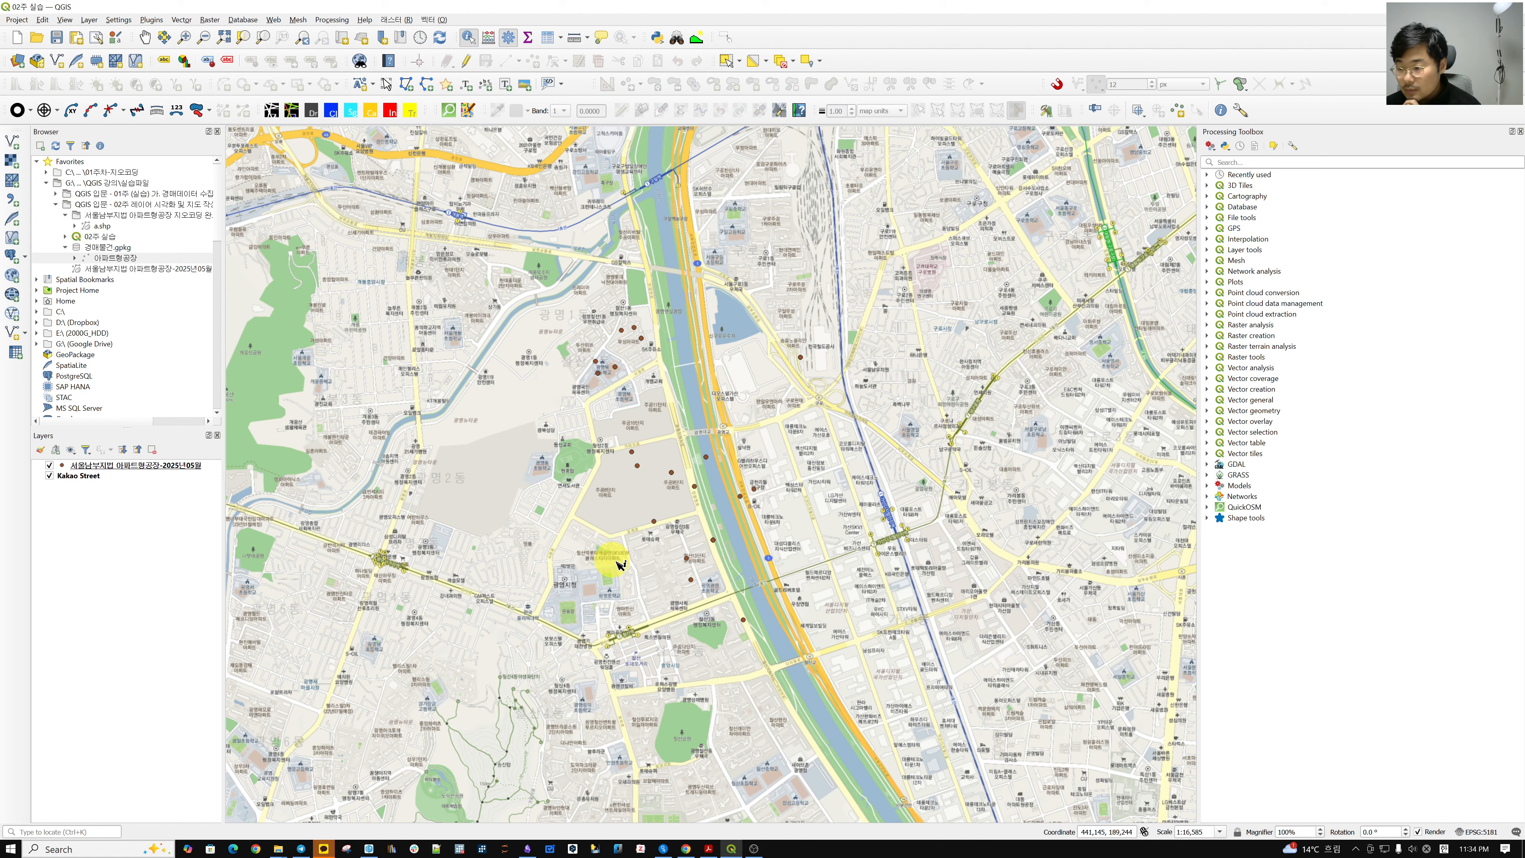
left_click_drag(849, 584, 784, 436)
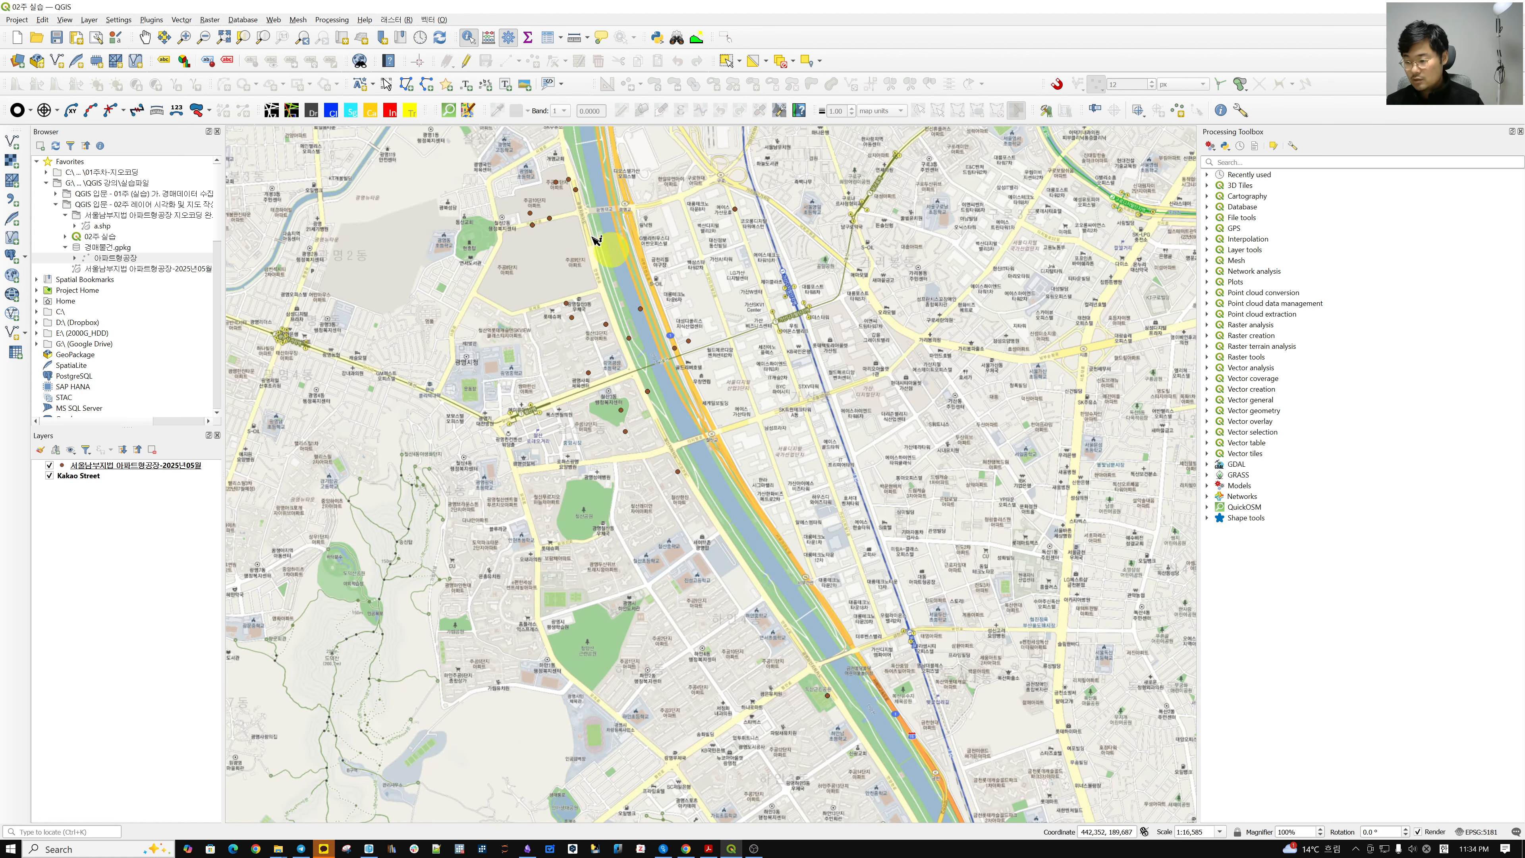
key("alt+Tab")
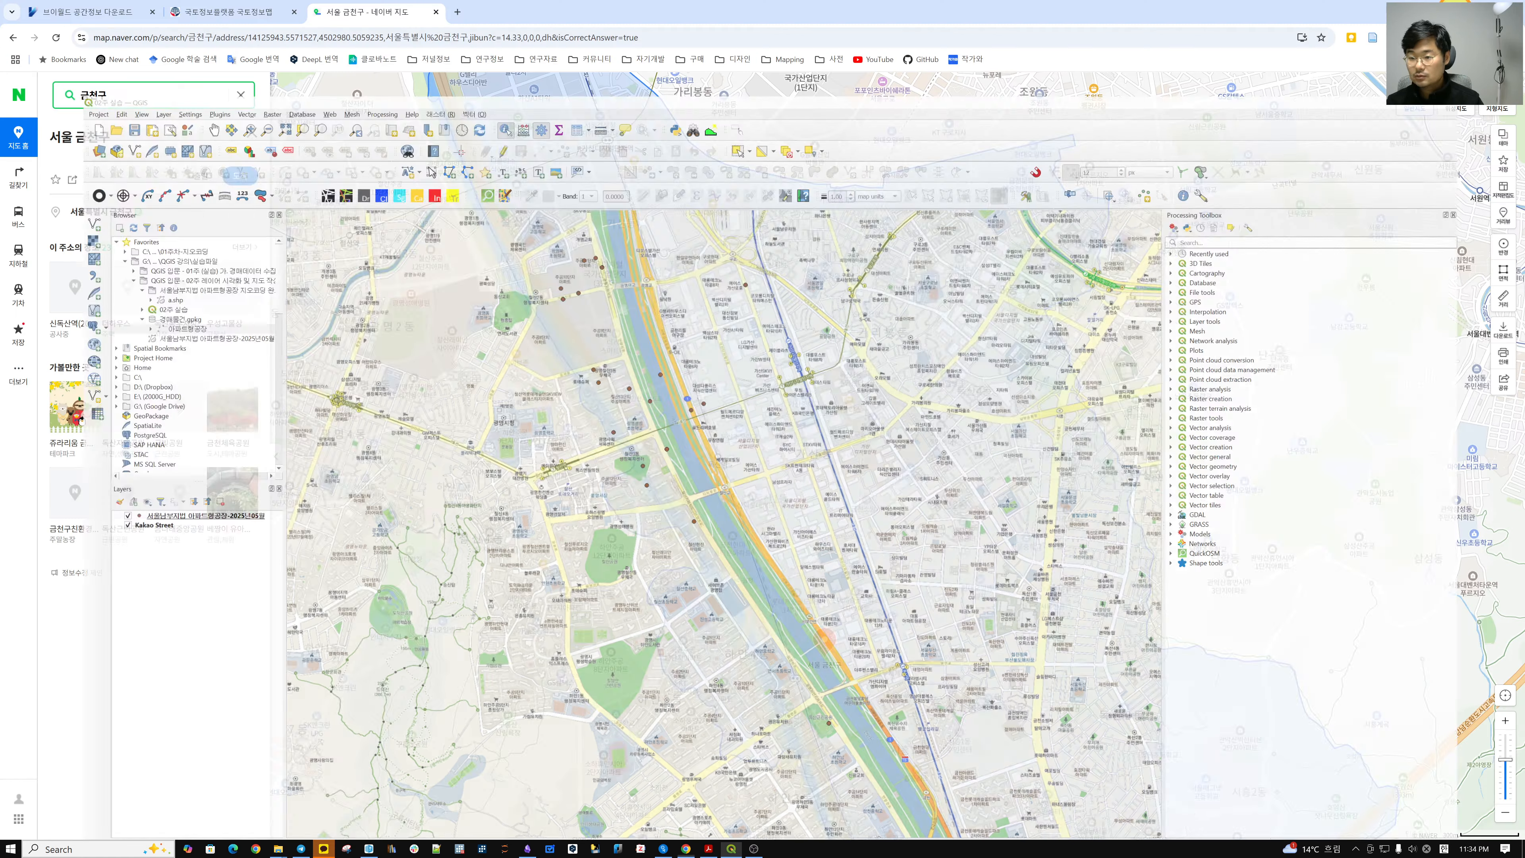
left_click_drag(796, 412, 818, 586)
scroll(807, 522, "down", 2)
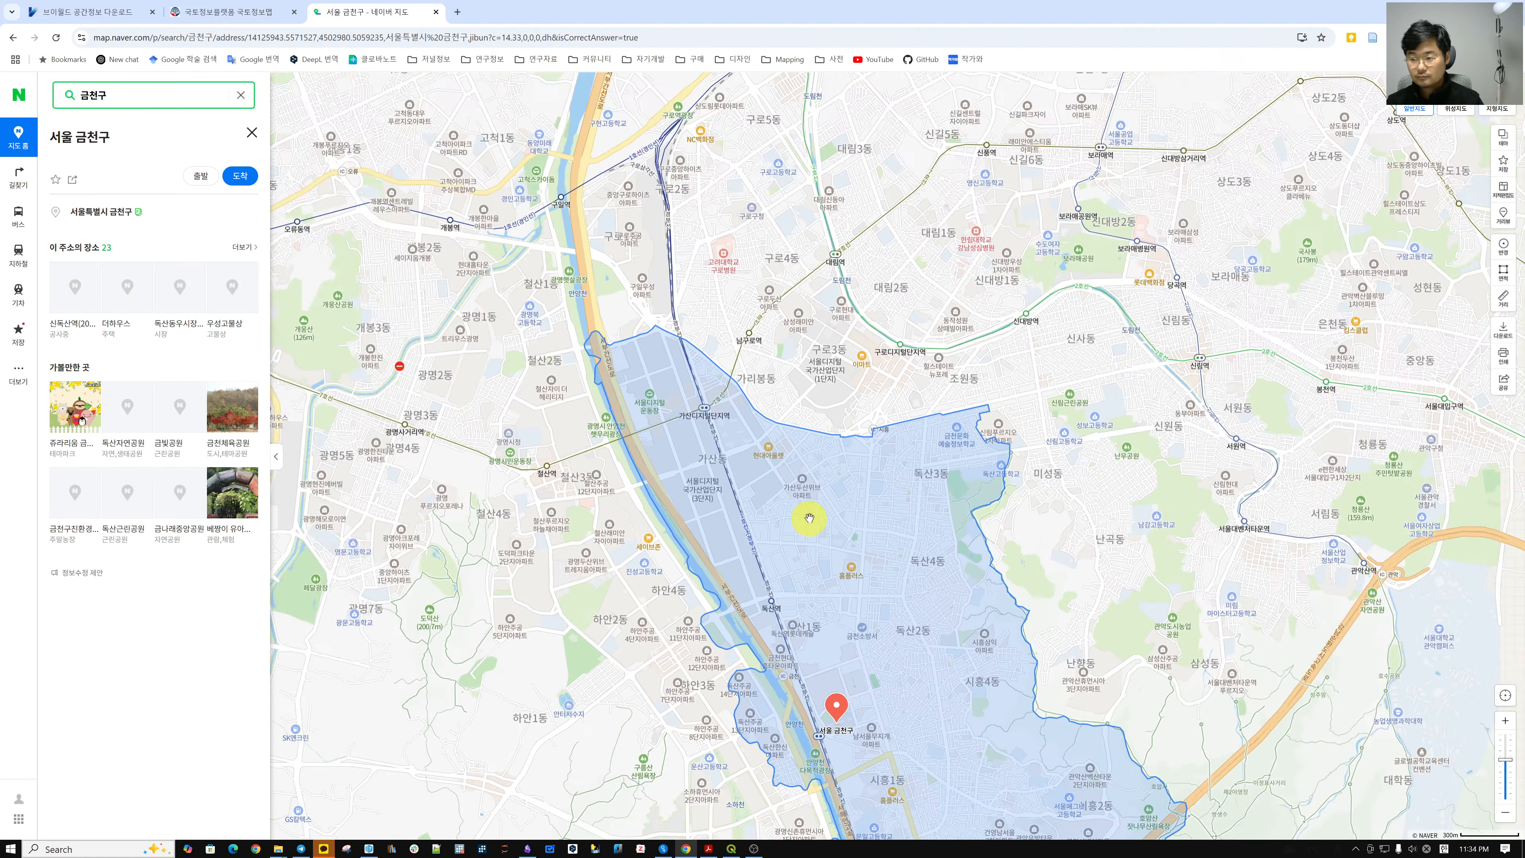
left_click(596, 430)
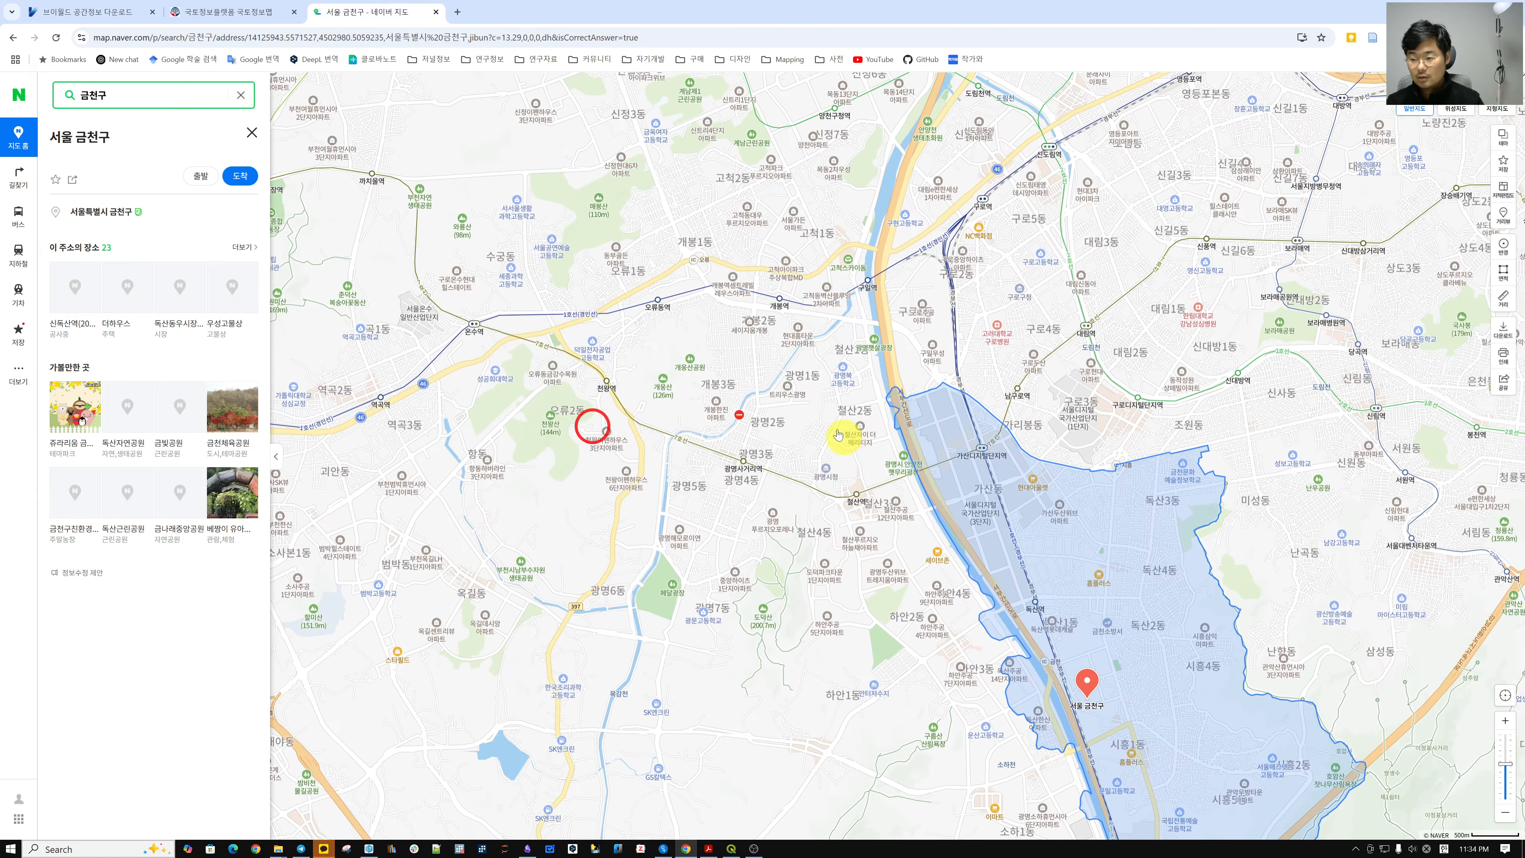
scroll(778, 429, "up", 2)
right_click(778, 430)
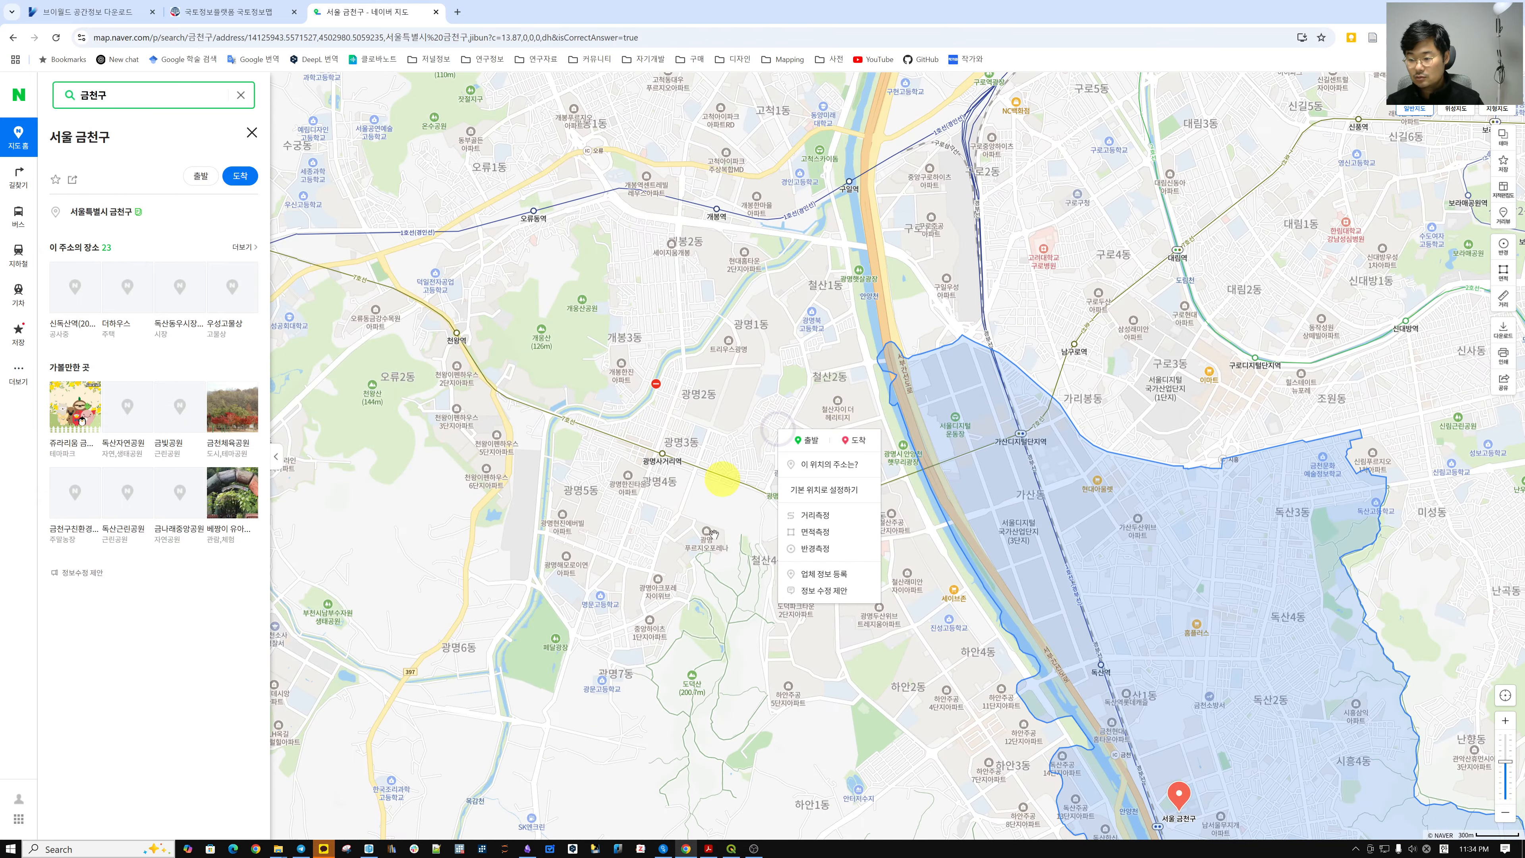
left_click(824, 465)
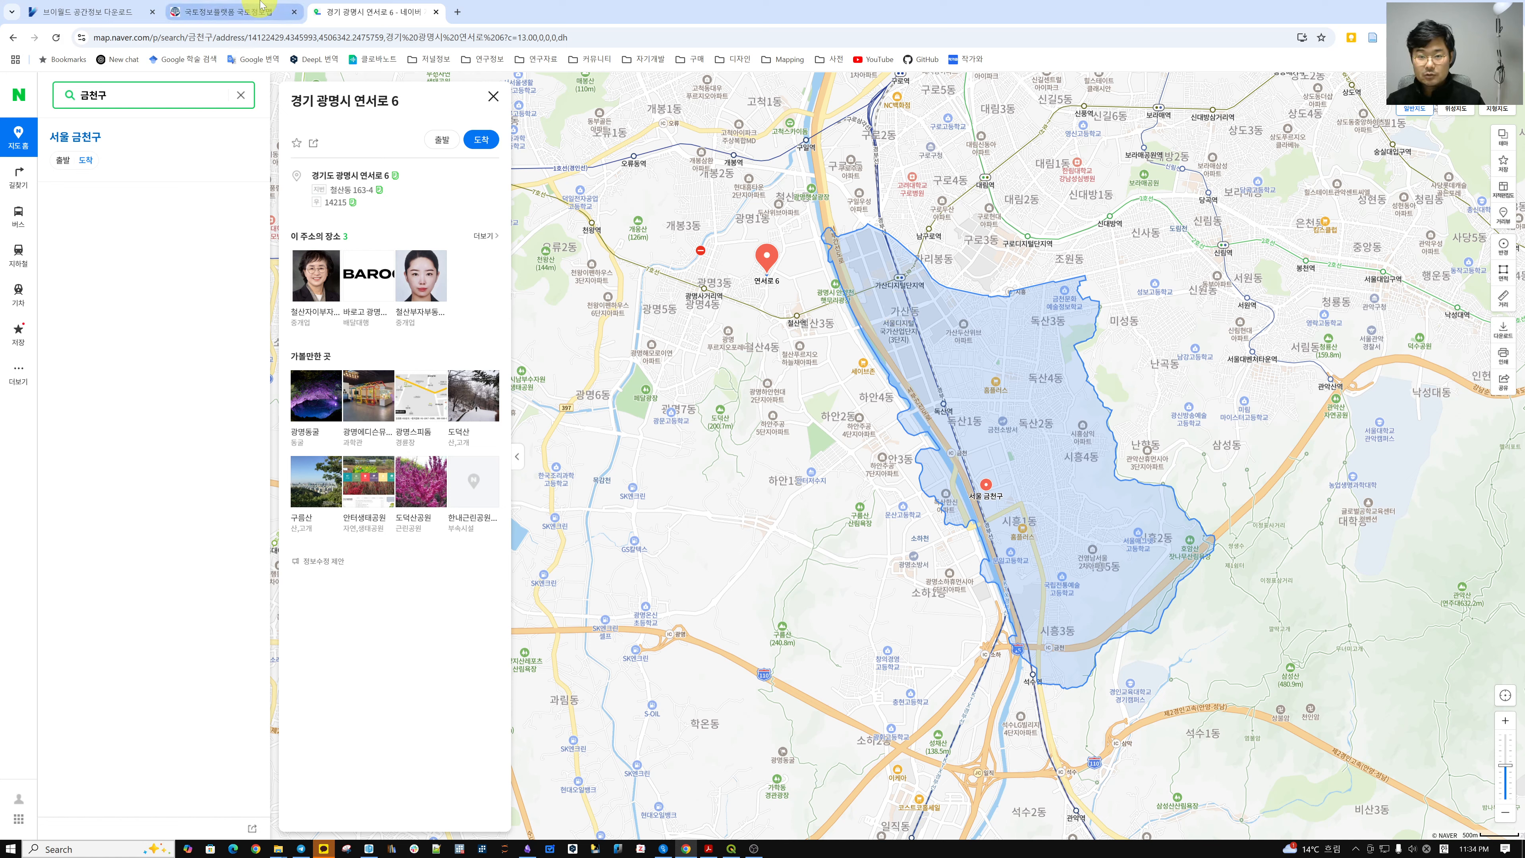
left_click(228, 12)
left_click(95, 8)
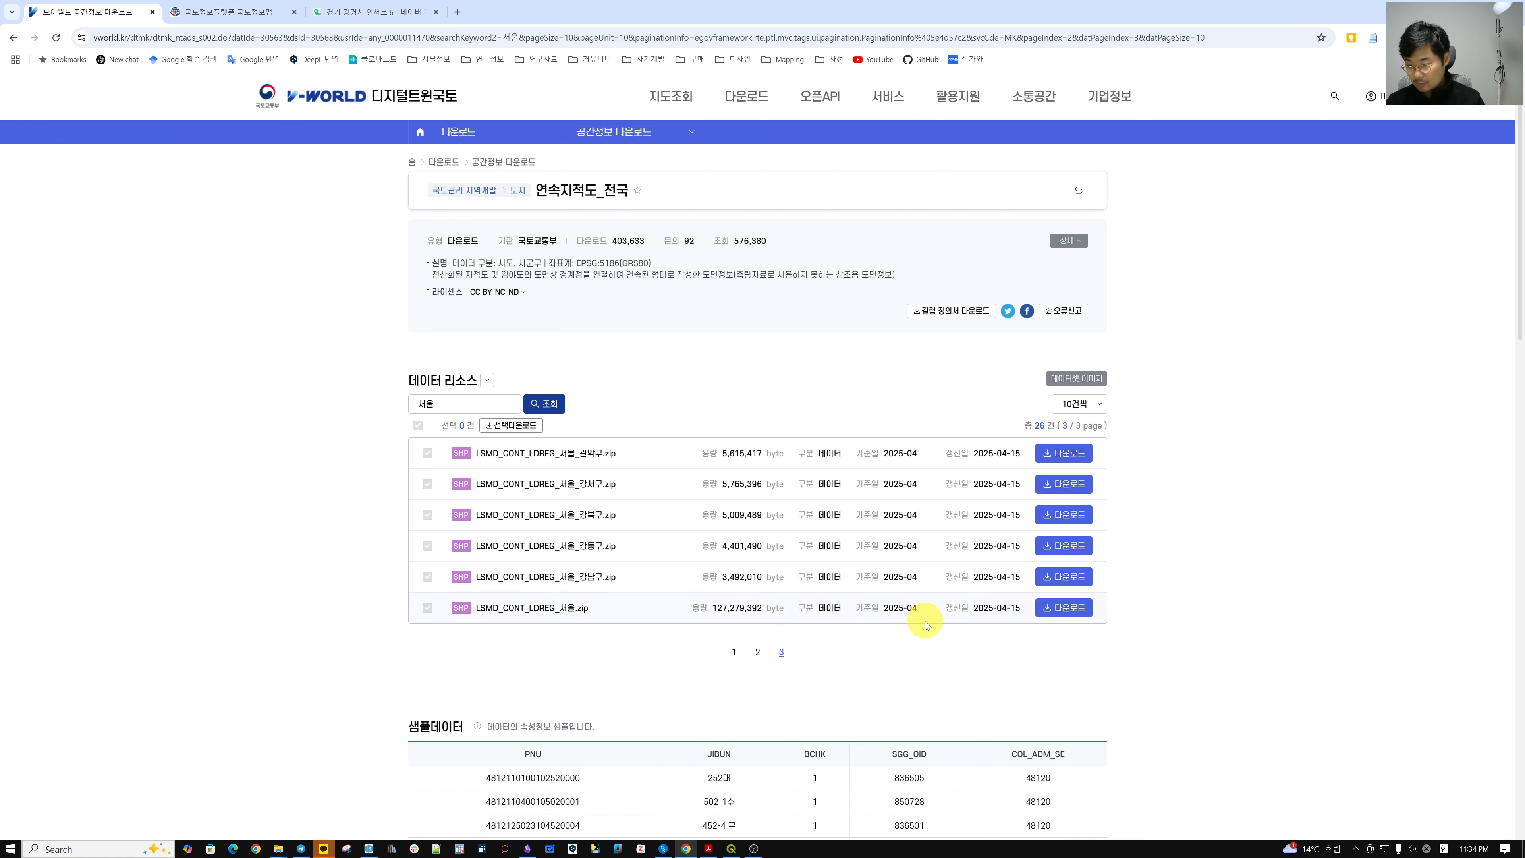
Download the 121 MB LSMD_CONT_LDREG_서울.zip from V-World and reveal it in Downloads.
scroll(919, 613, "down", 1)
scroll(983, 559, "down", 3)
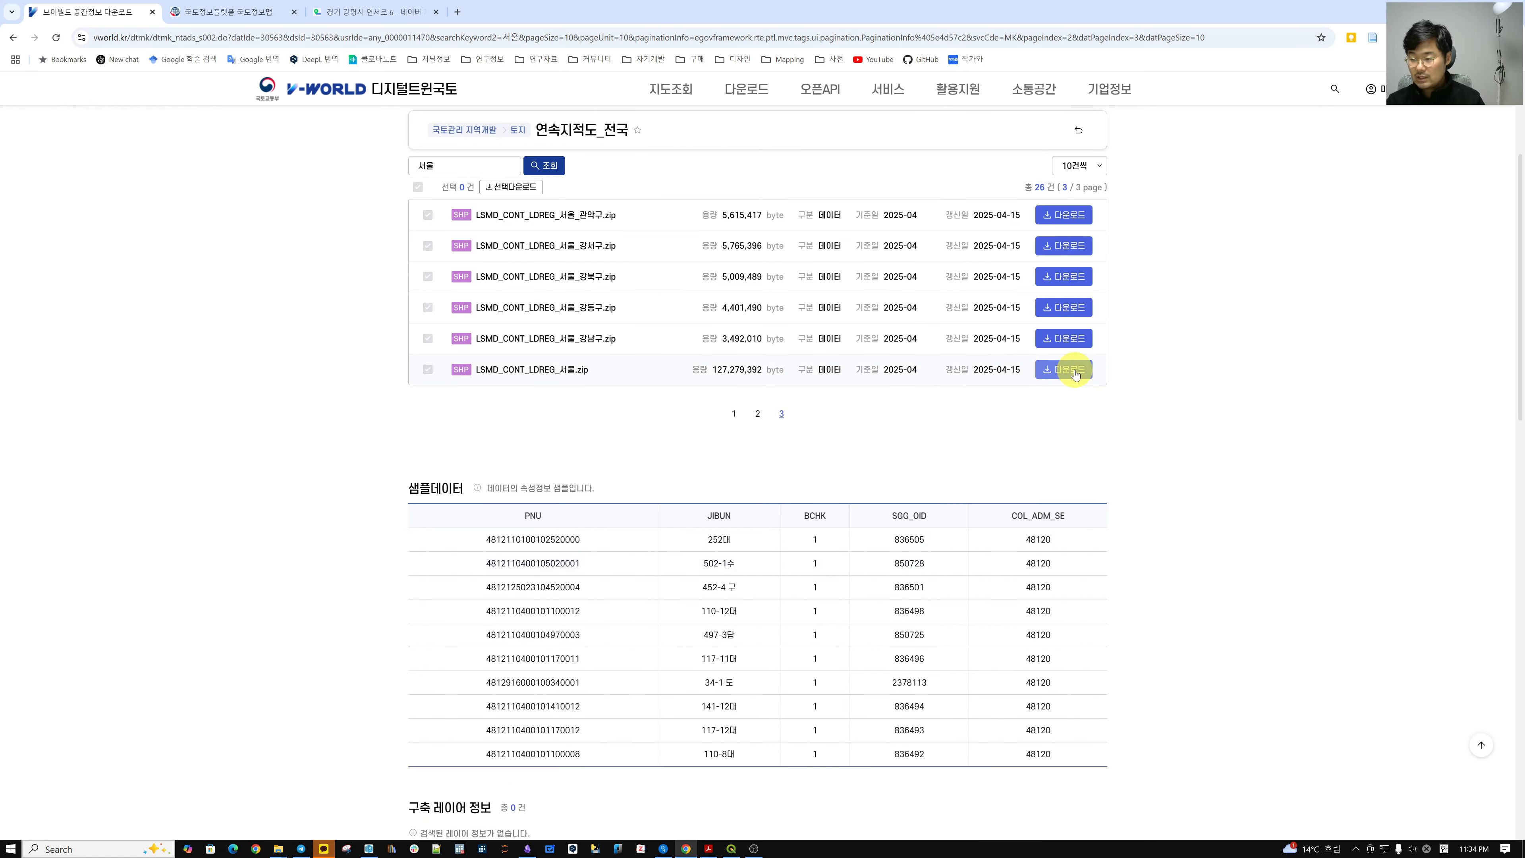
left_click(1075, 374)
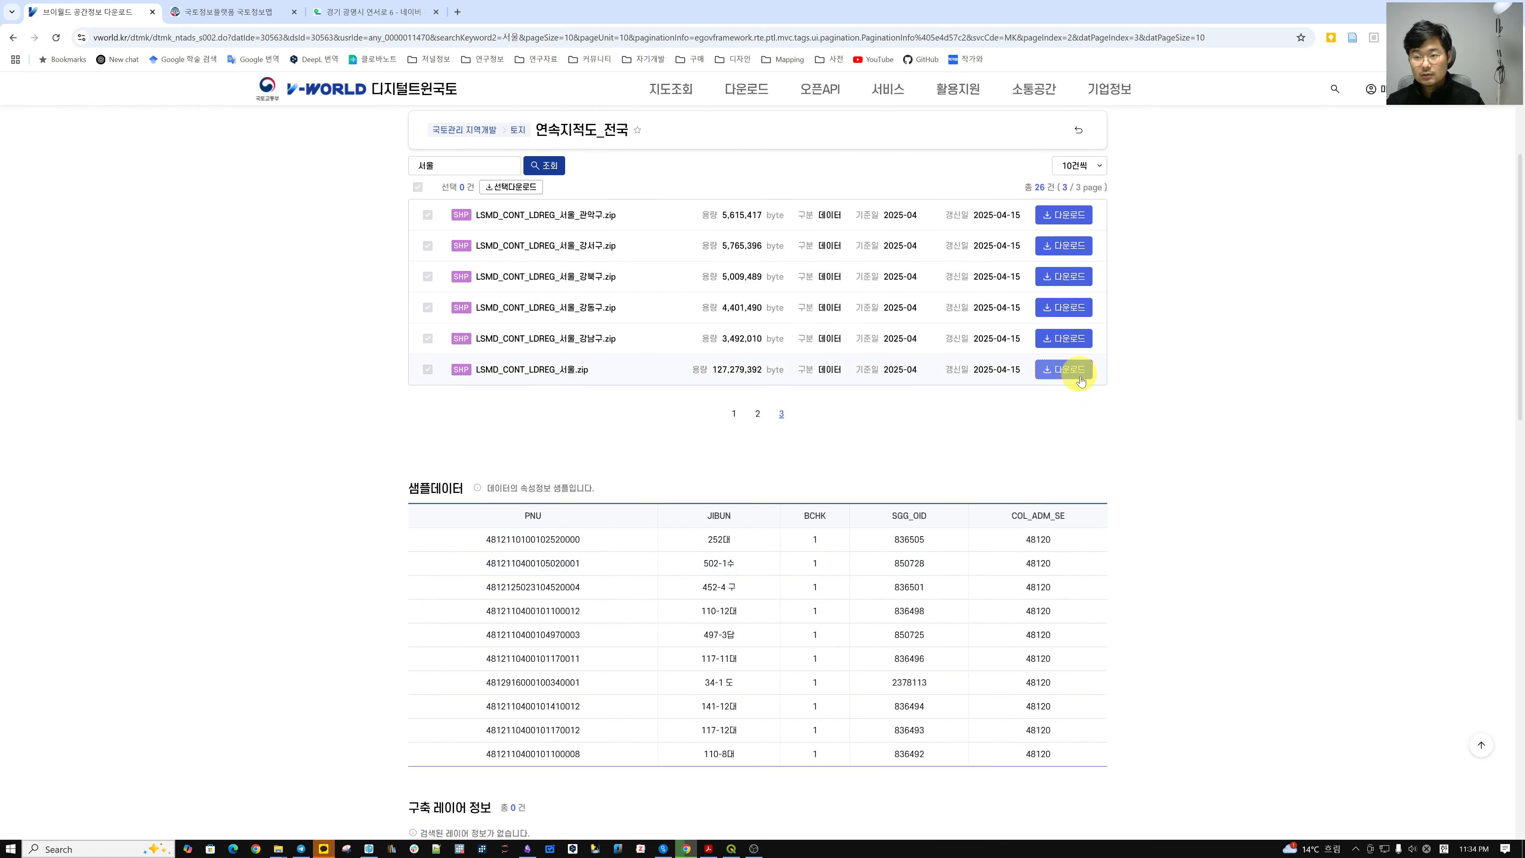
left_click(1396, 37)
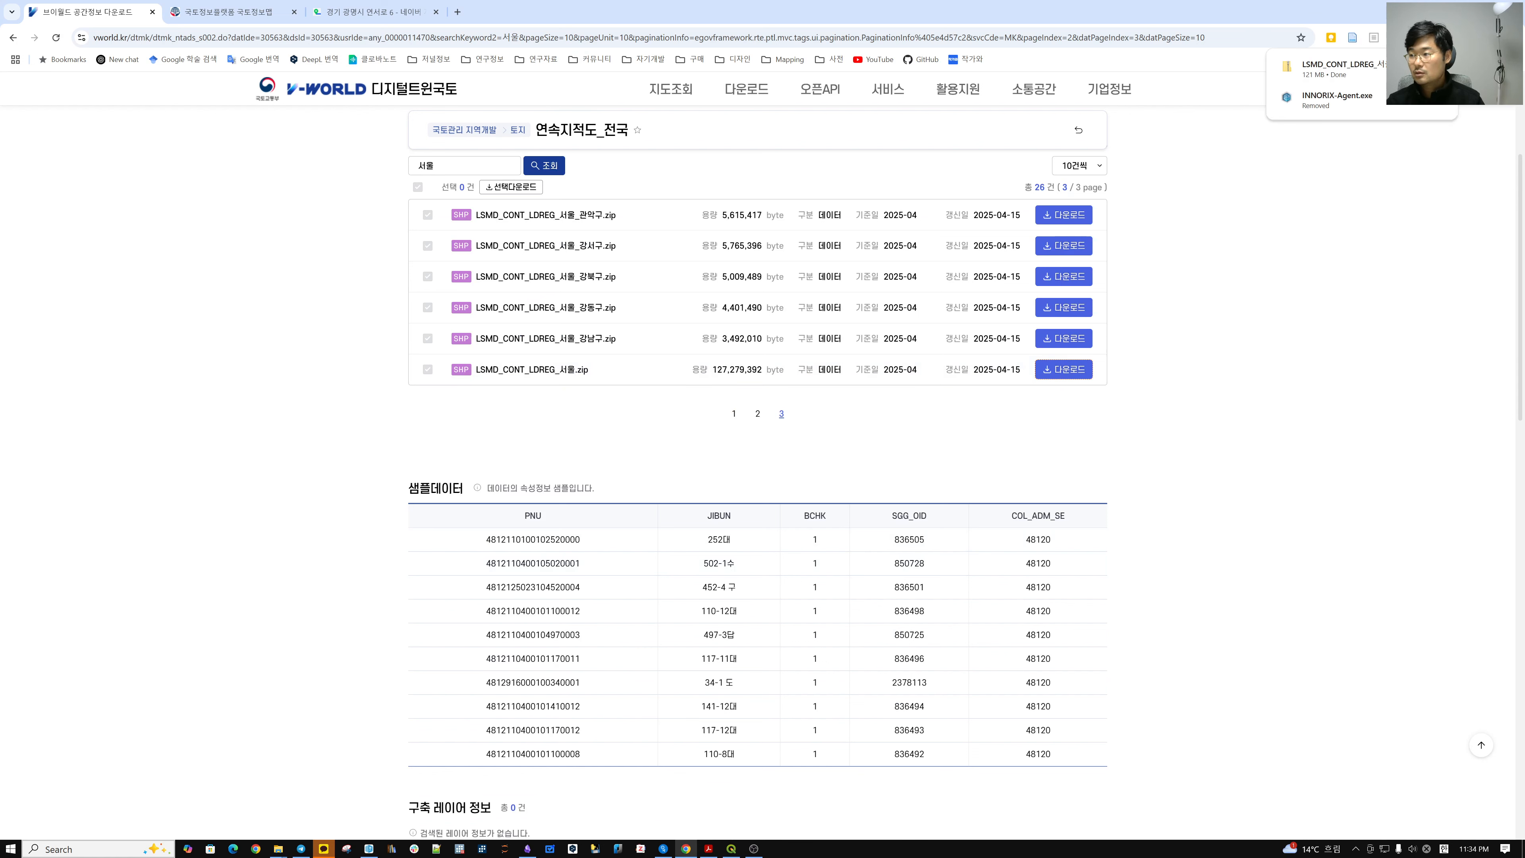
left_click(1440, 69)
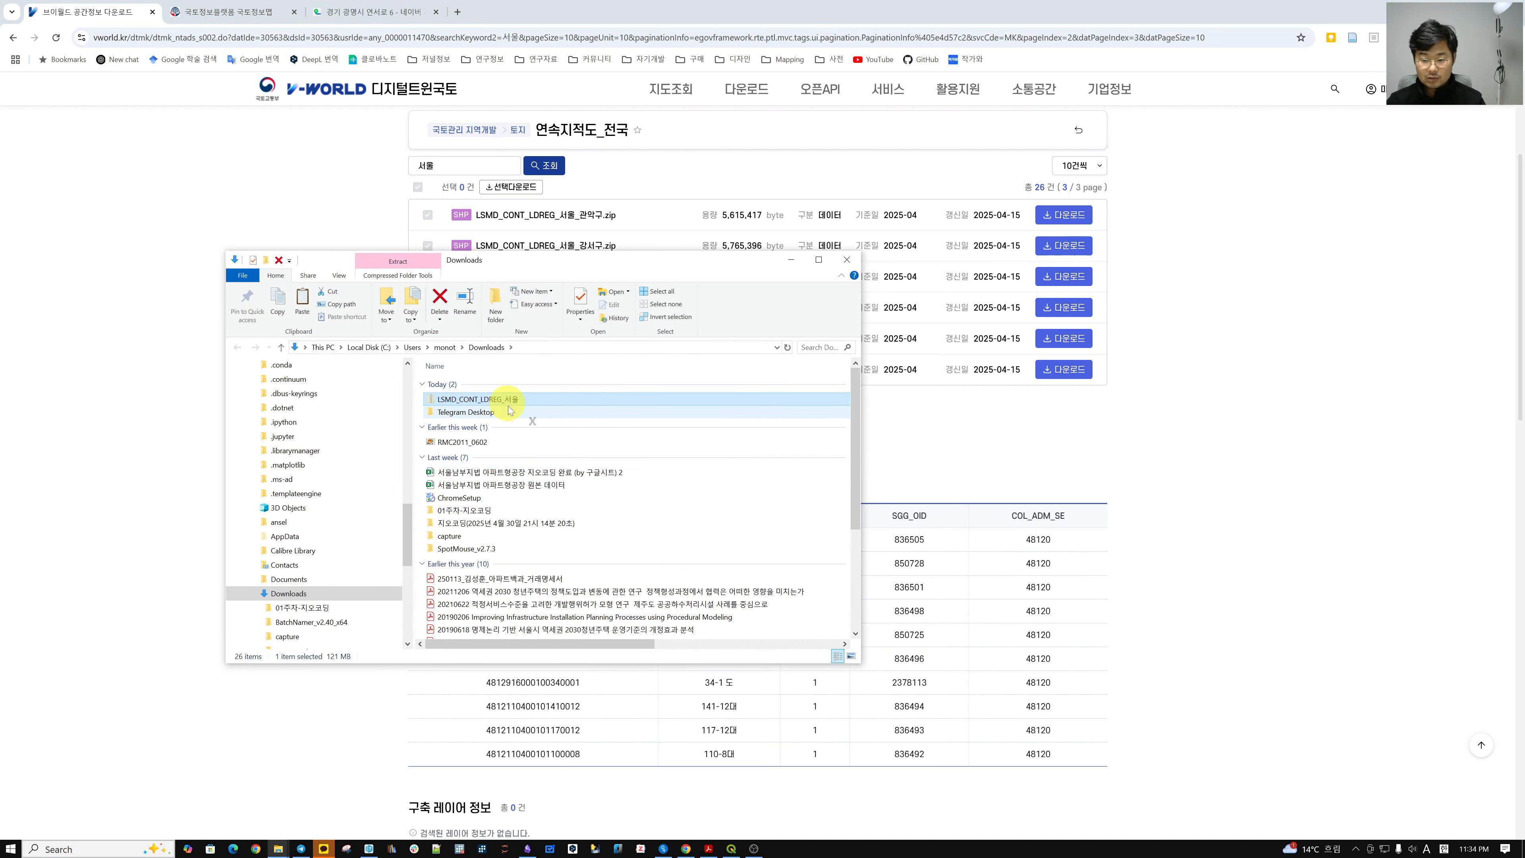
Paste the zip into the QGIS 02주 folder and extract it into its own folder.
mouse_move(279, 848)
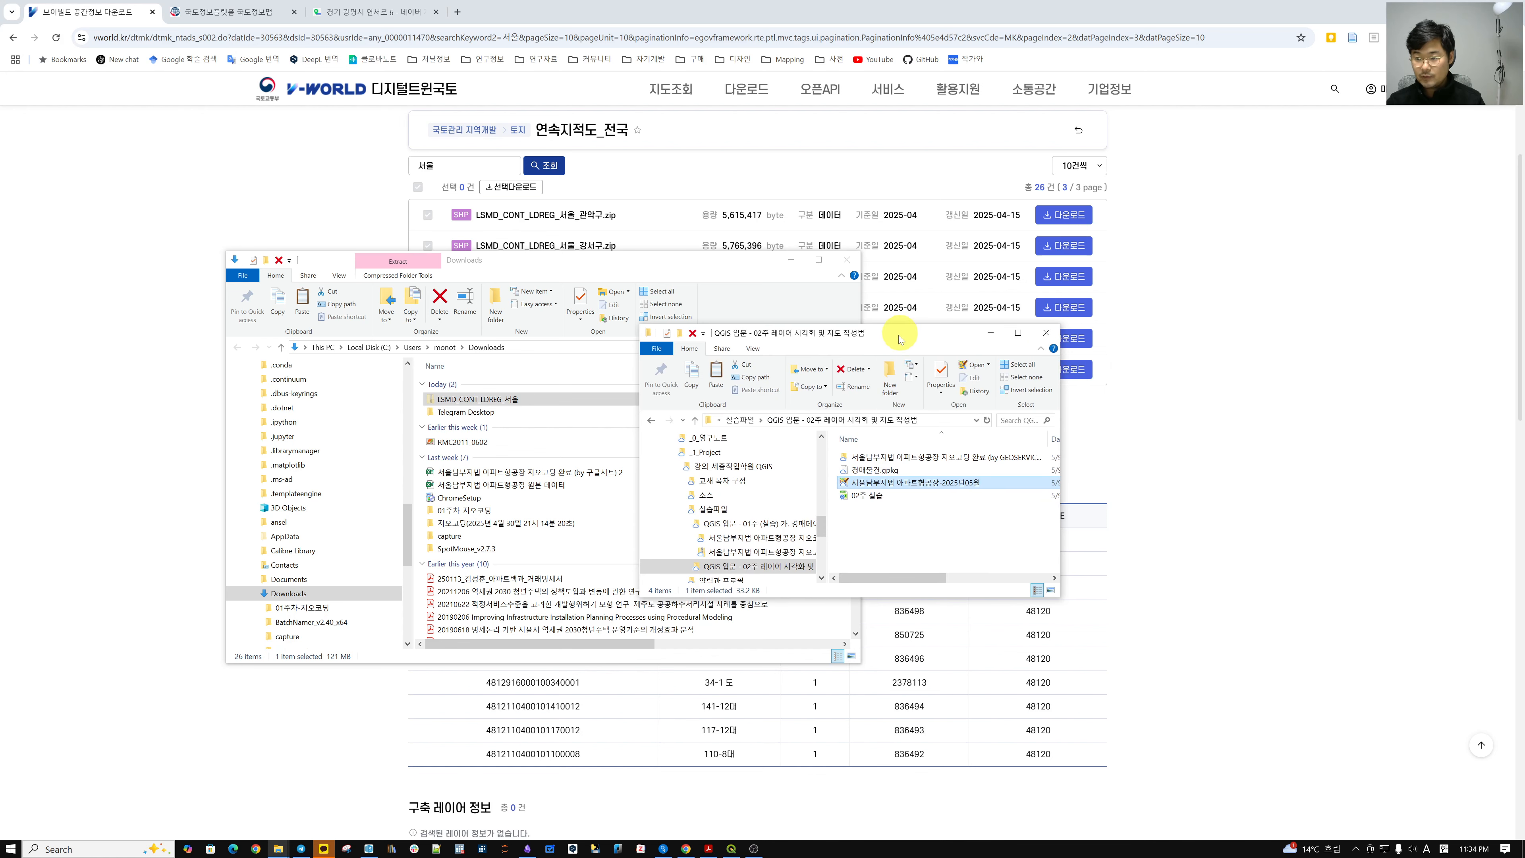
key("ctrl+v")
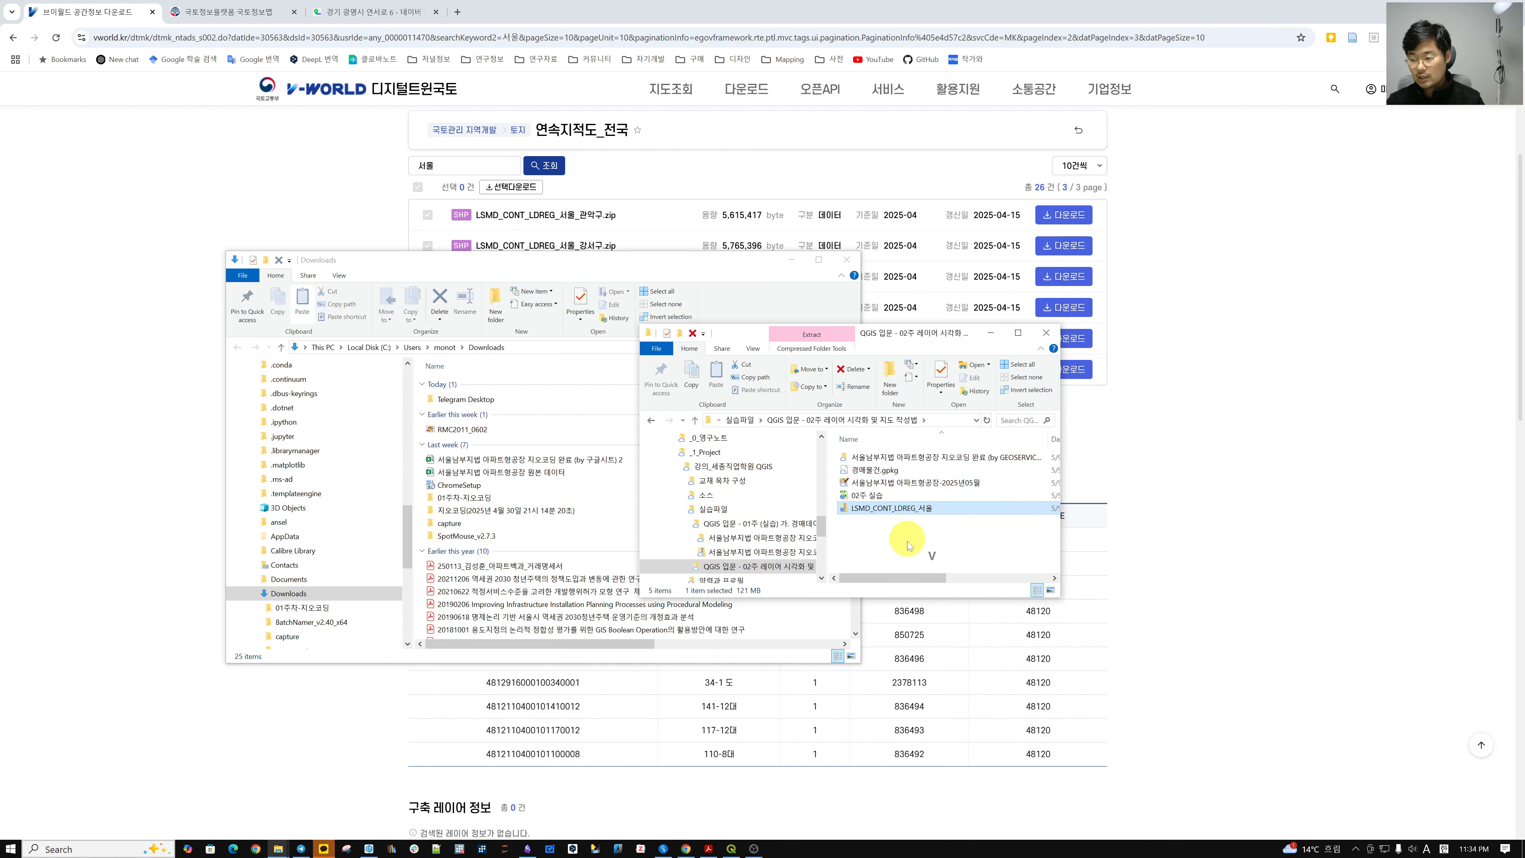
right_click(921, 512)
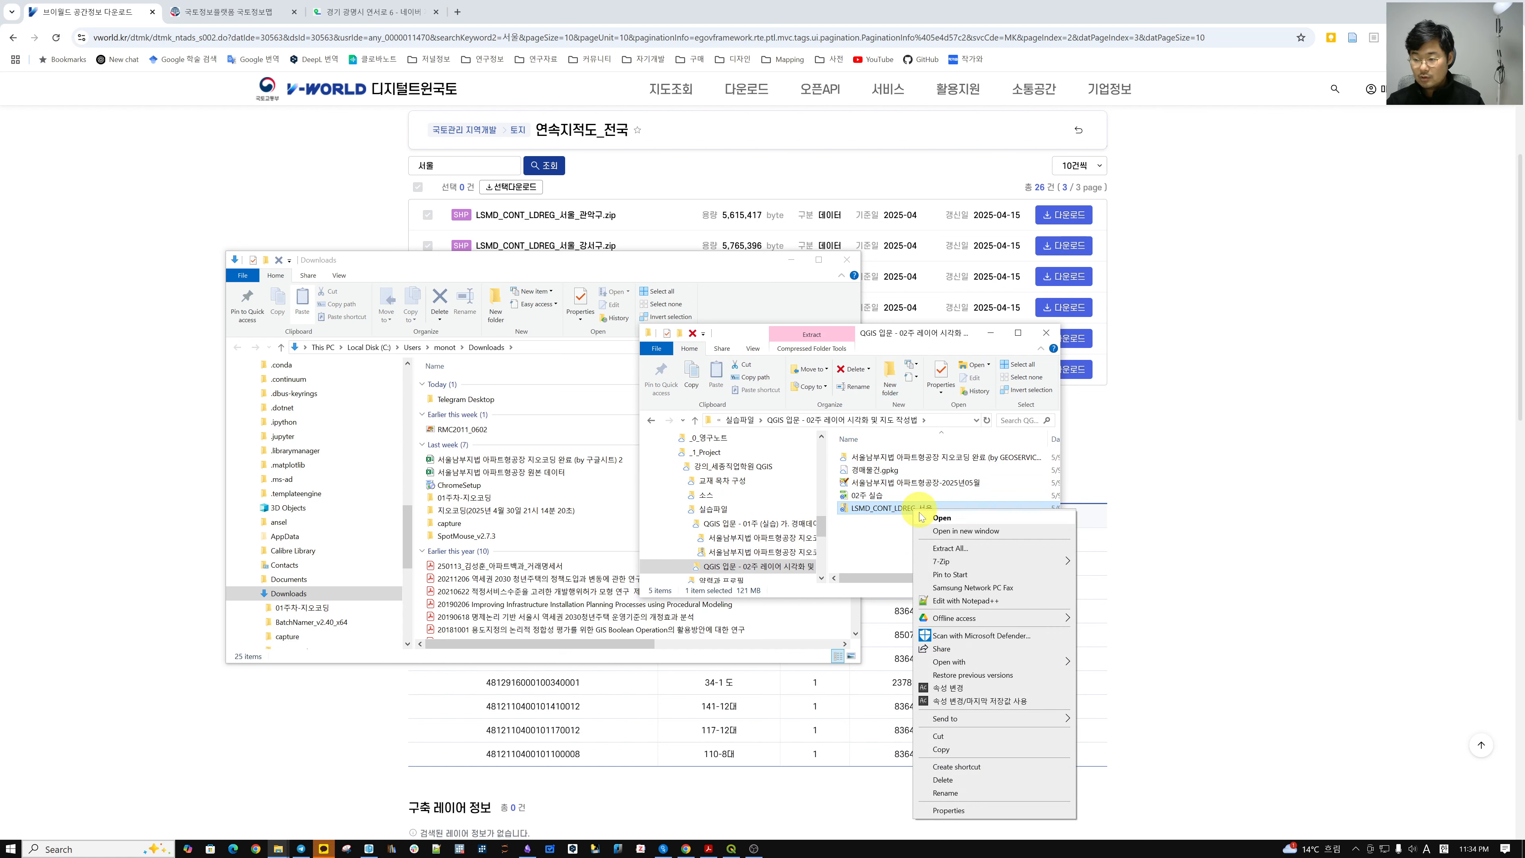
mouse_move(958, 562)
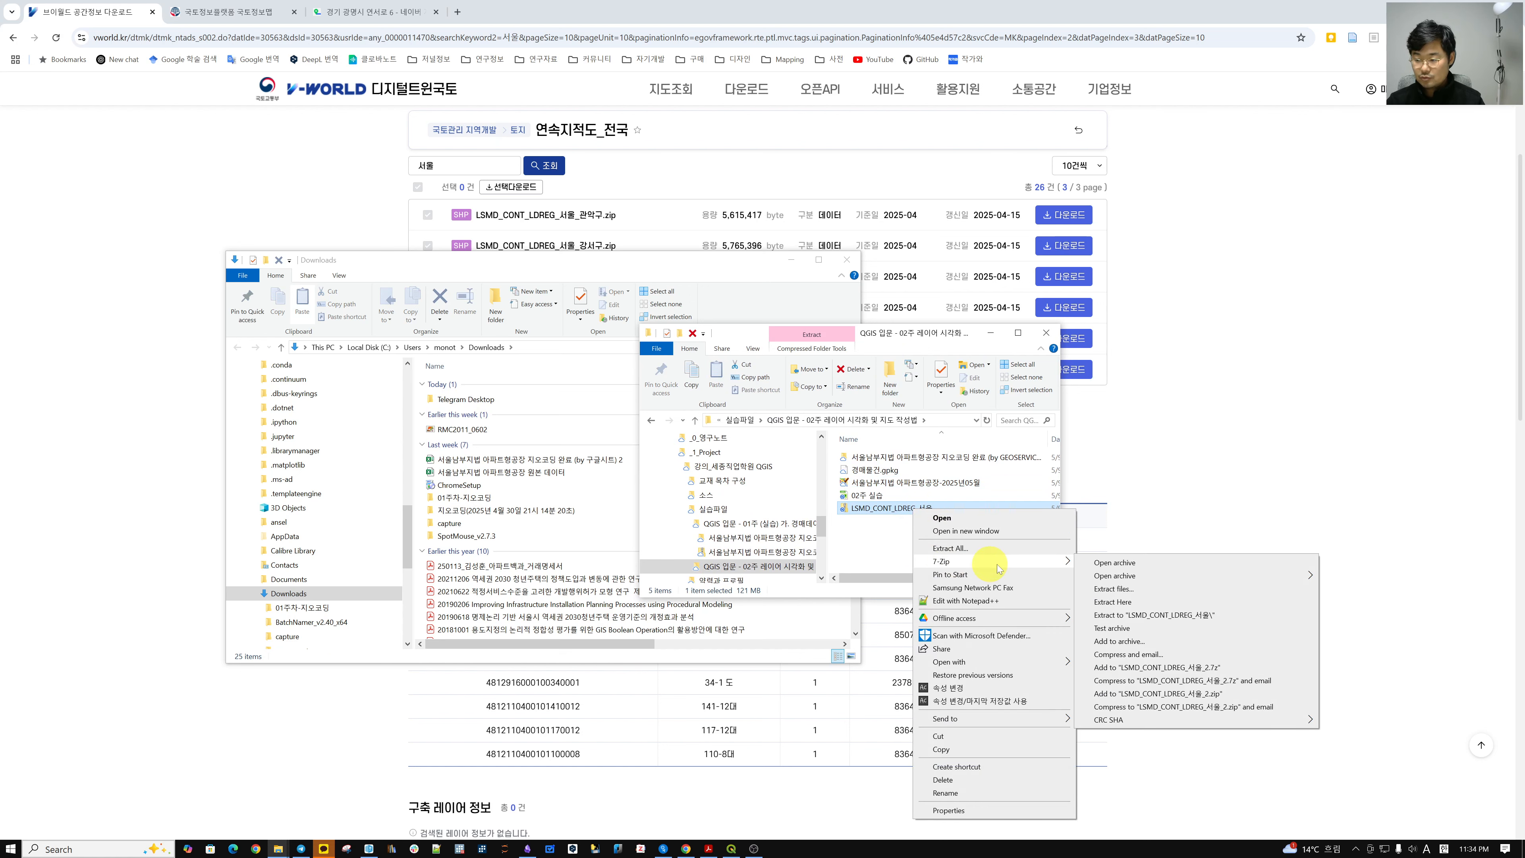
left_click(1197, 616)
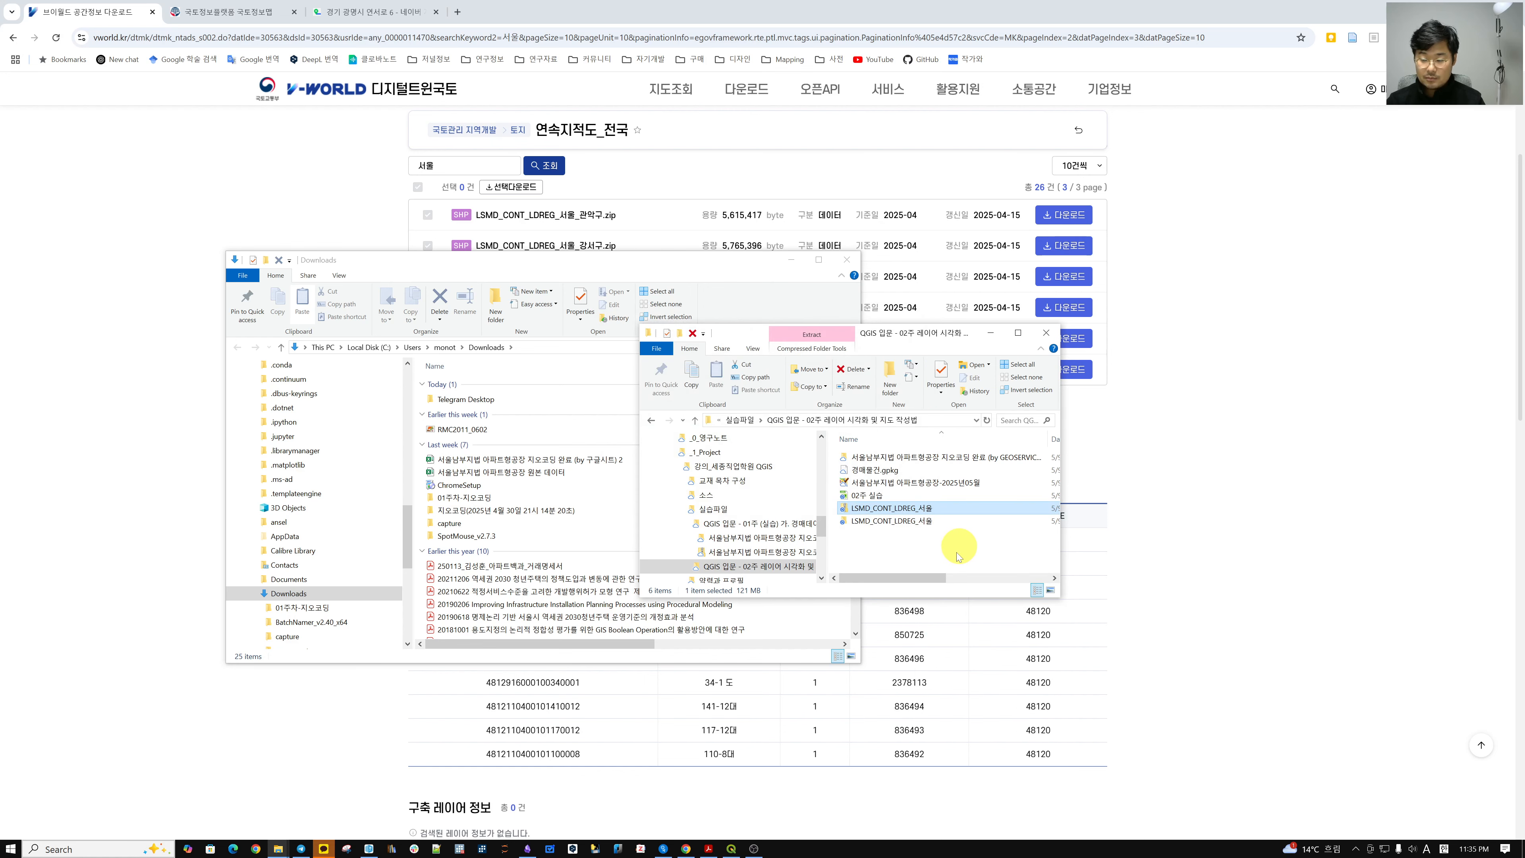
Check the six shapefile files in LSMD_CONT_LDREG_서울, move the window aside, and return to QGIS.
left_click(898, 522)
double_click(897, 522)
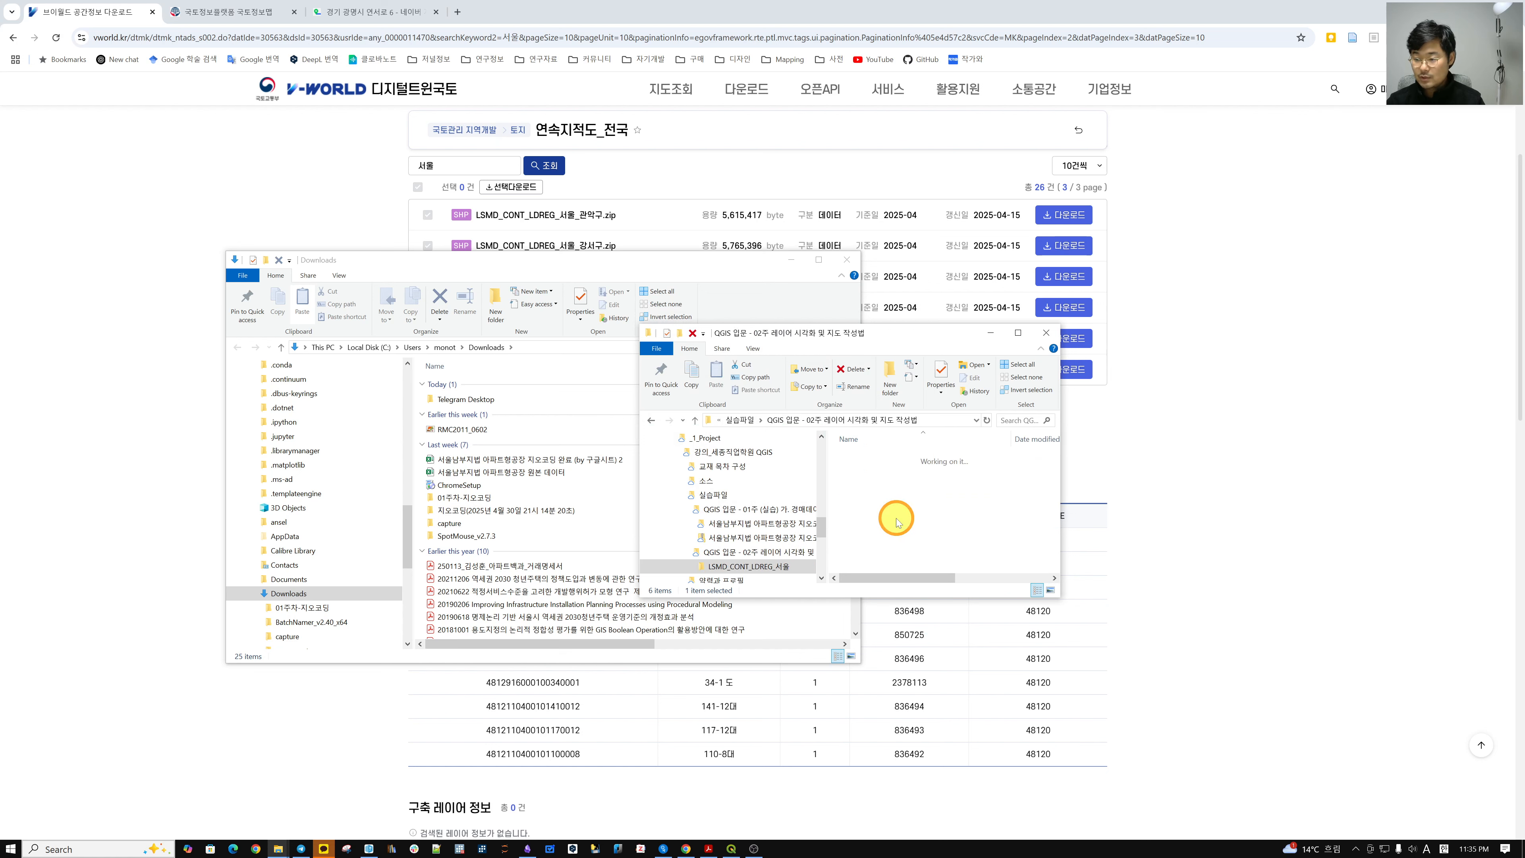
left_click_drag(964, 553, 883, 428)
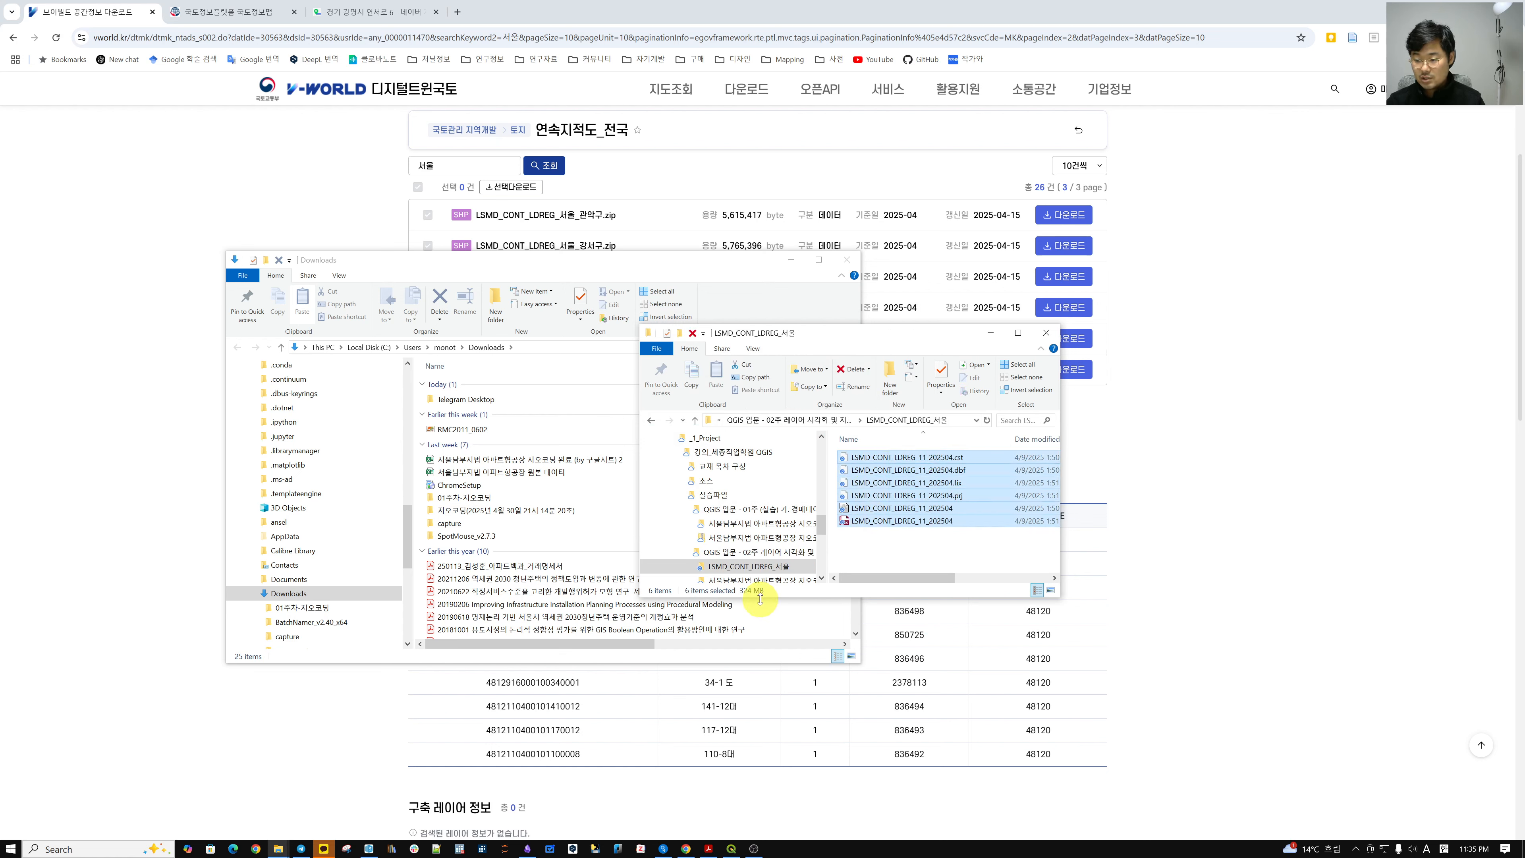
left_click(922, 546)
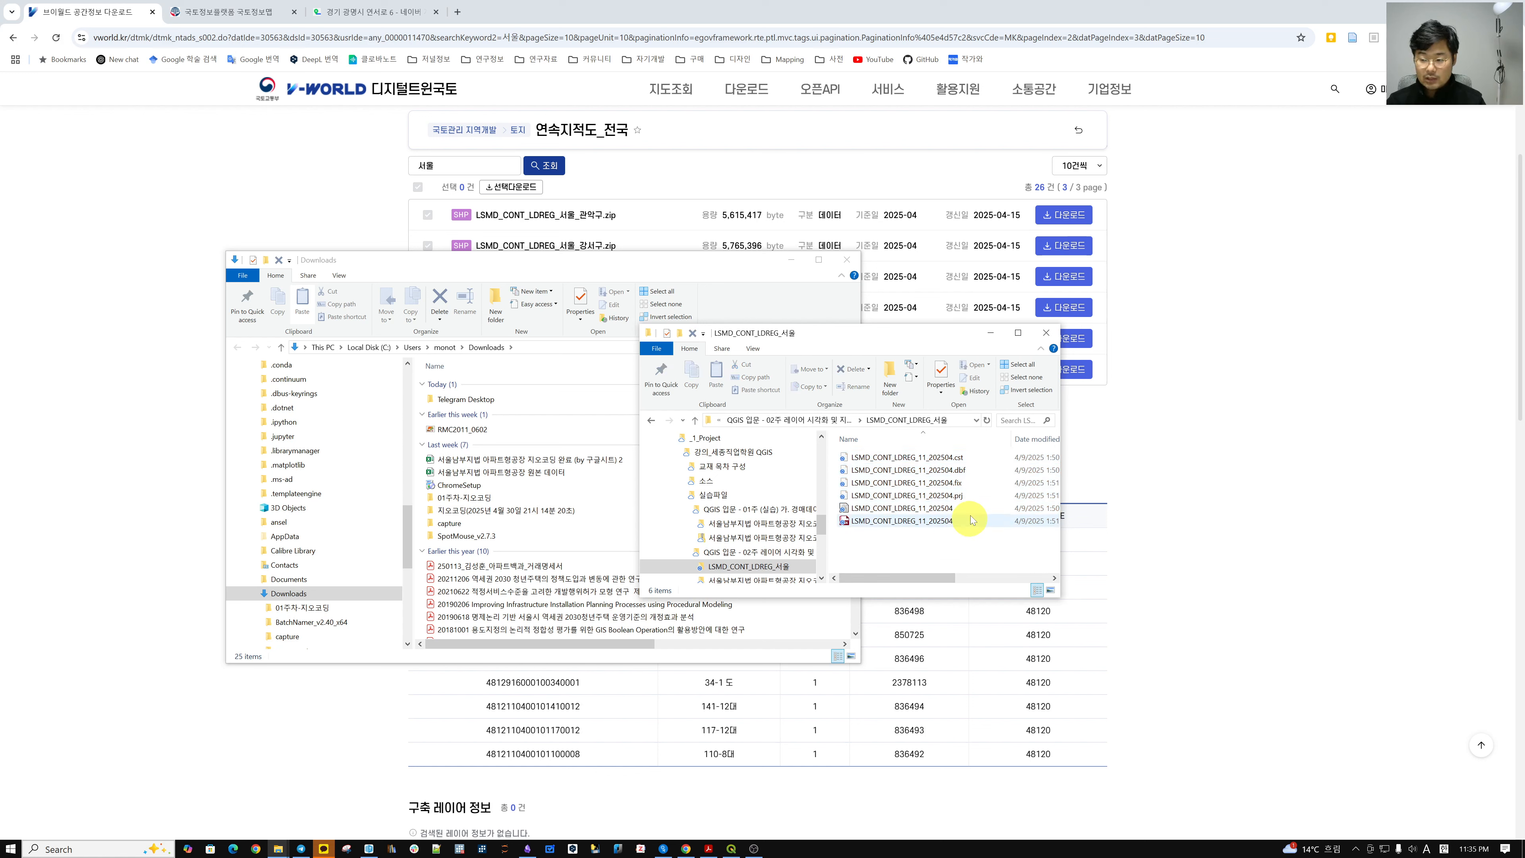
left_click_drag(894, 344, 383, 361)
left_click(760, 845)
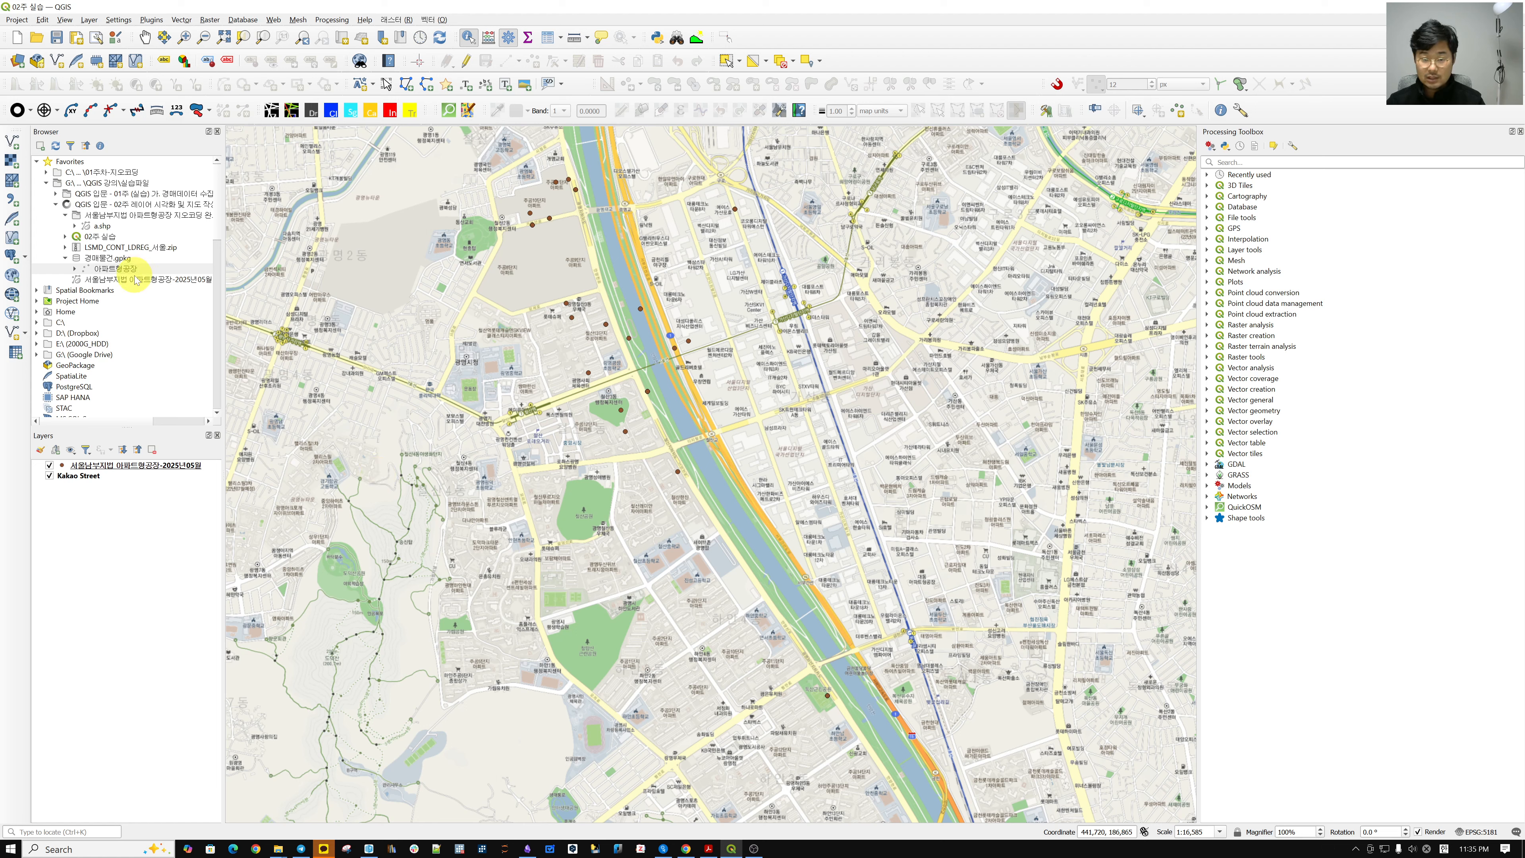
Add LSMD_CONT_LDREG_11_202504.shp from the Browser to the map, placed below the point layer.
left_click(111, 227)
left_click(79, 216)
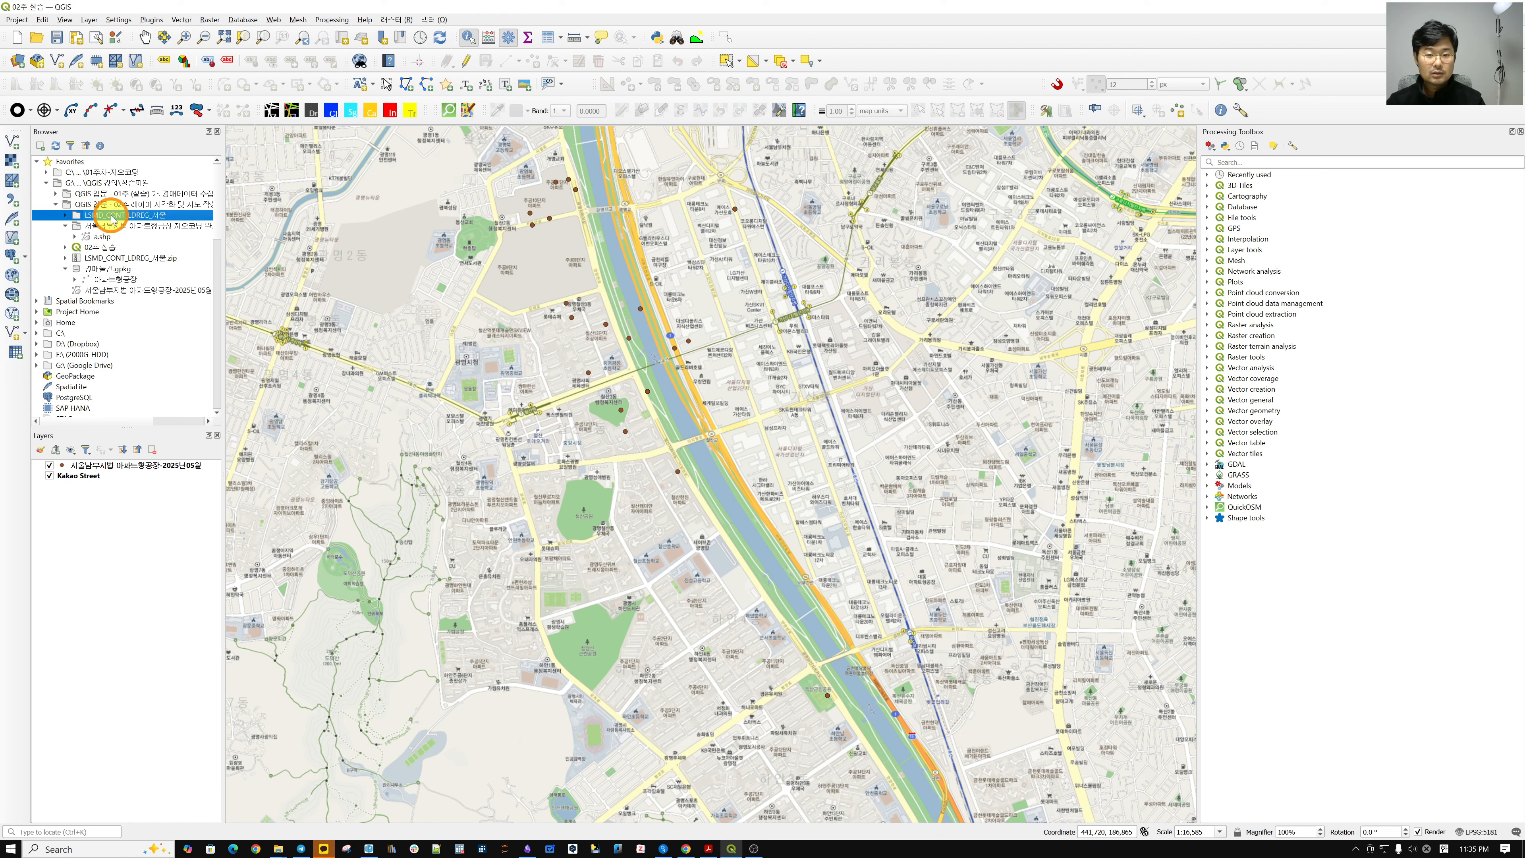
left_click(66, 216)
left_click_drag(168, 225, 559, 276)
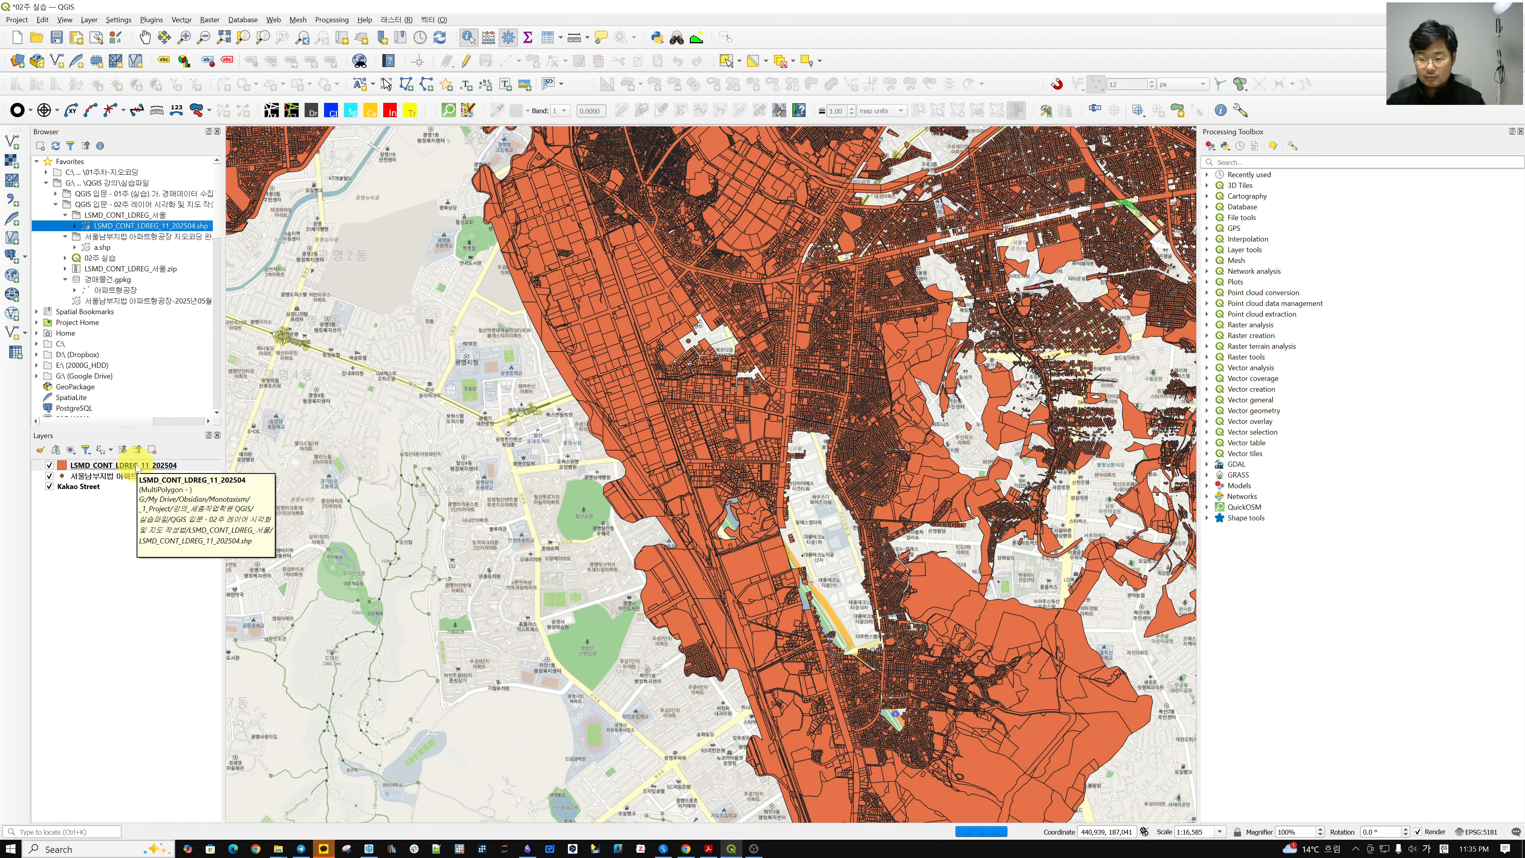
left_click_drag(138, 468, 144, 484)
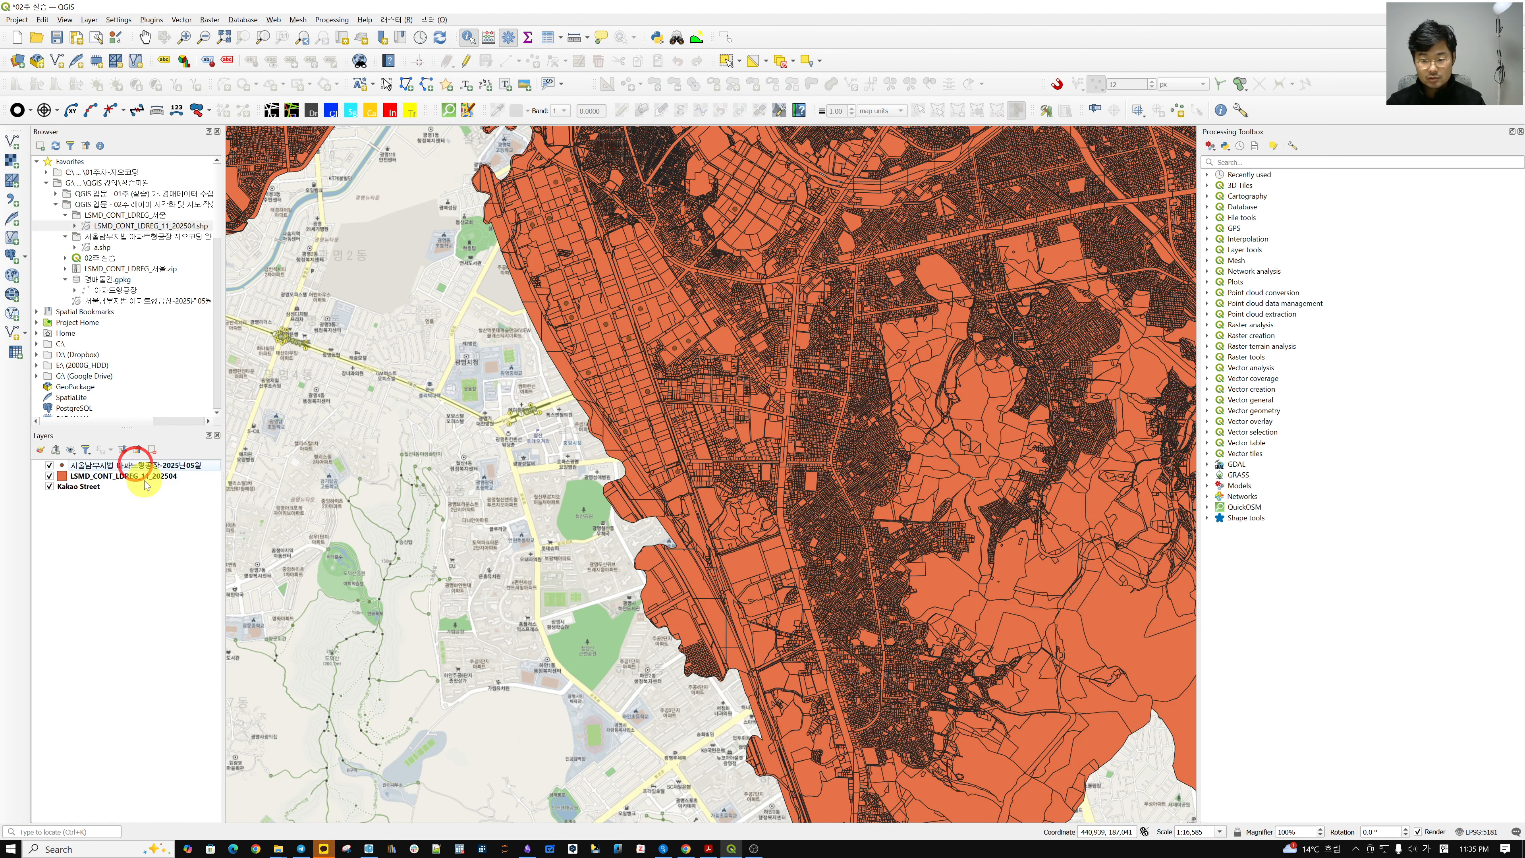
left_click_drag(830, 414, 683, 512)
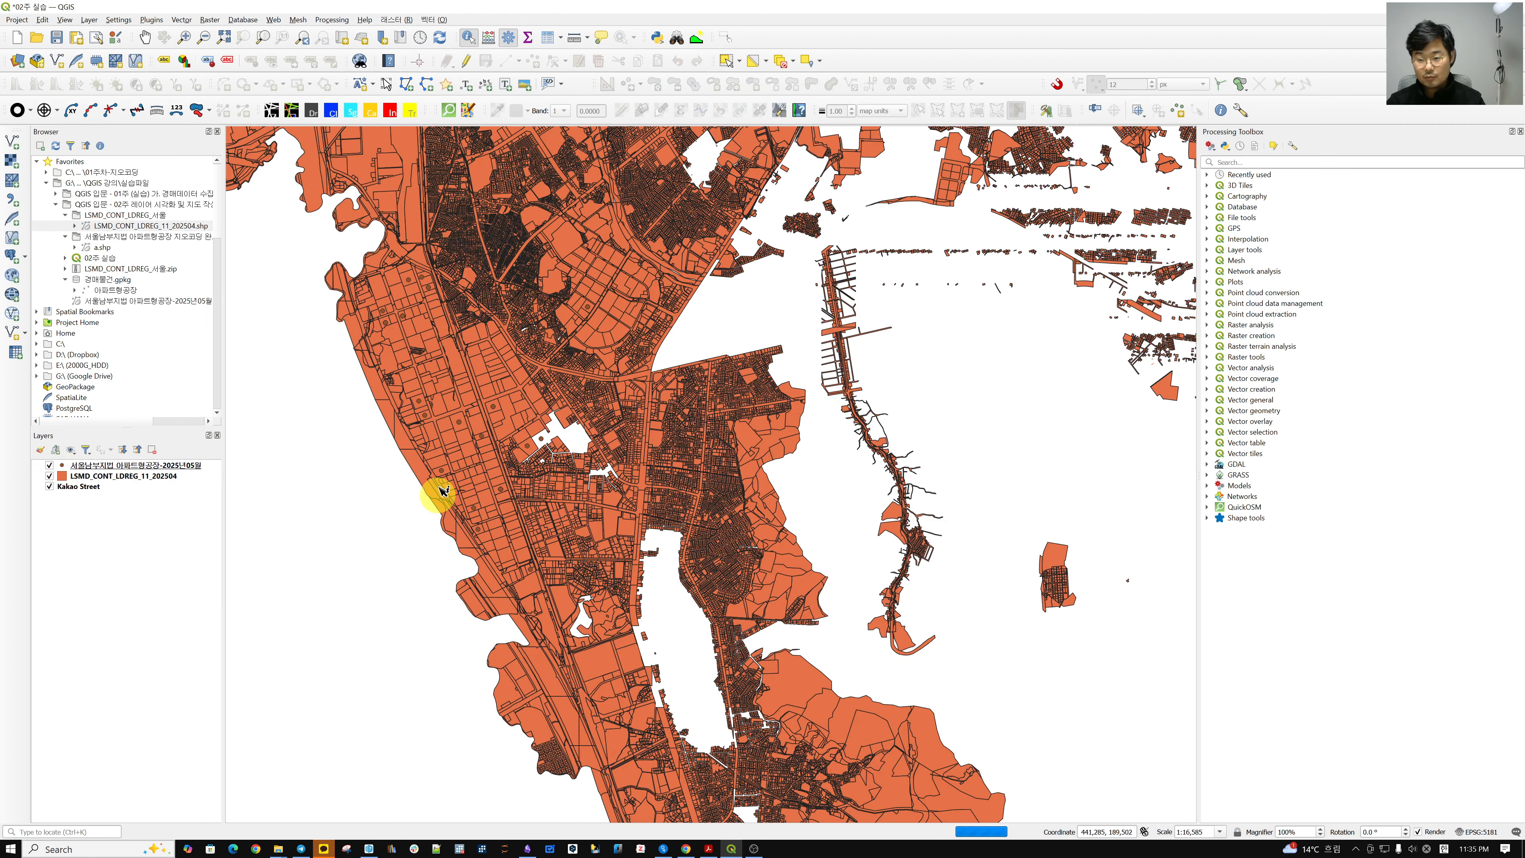
Change the parcel layer's fill from orange to a pale yellow in Symbology.
left_click(61, 475)
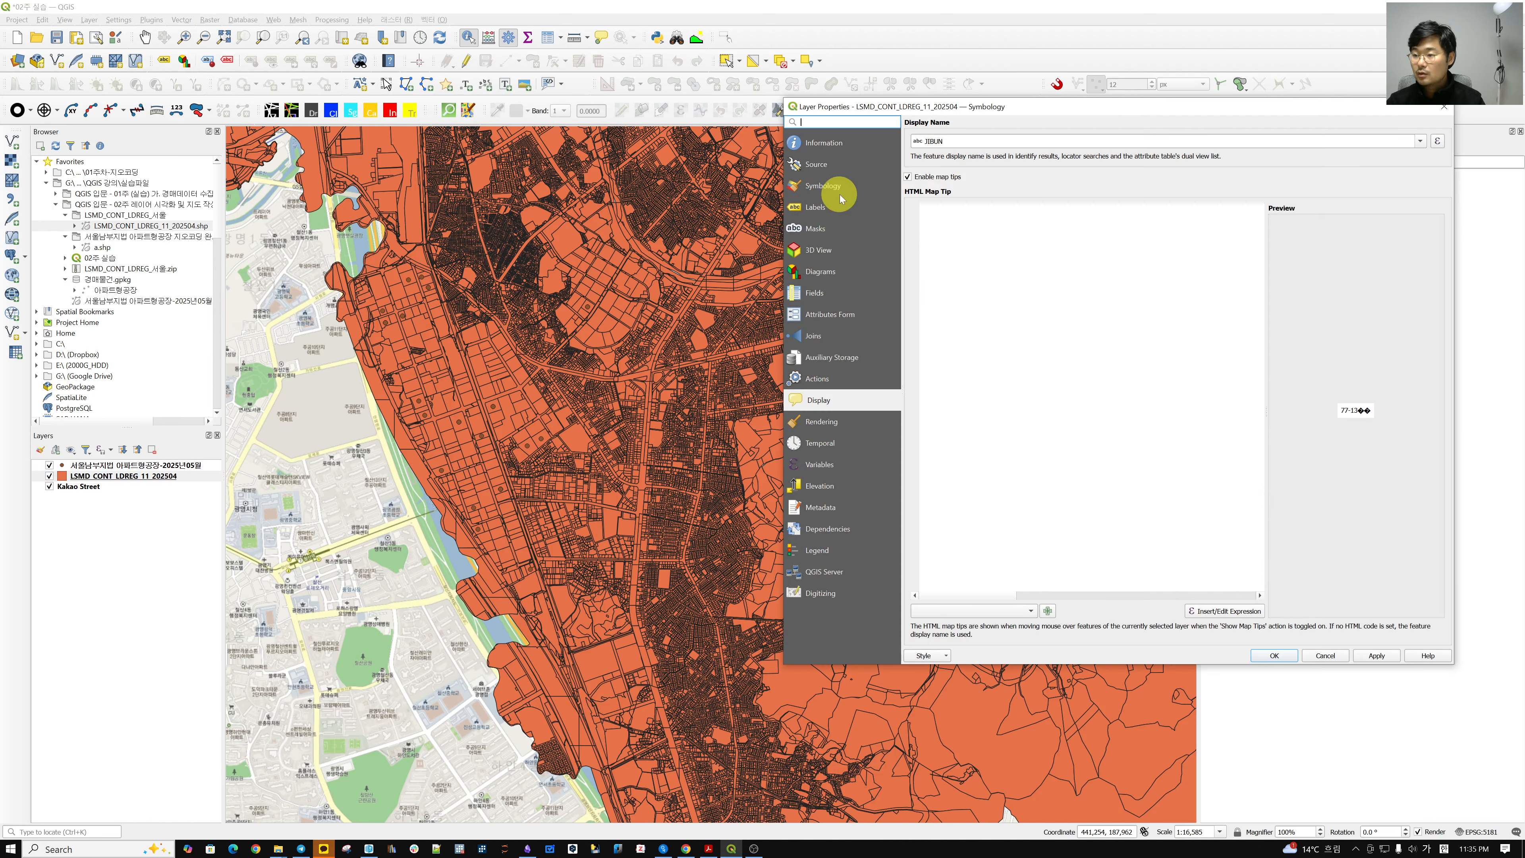
left_click(824, 185)
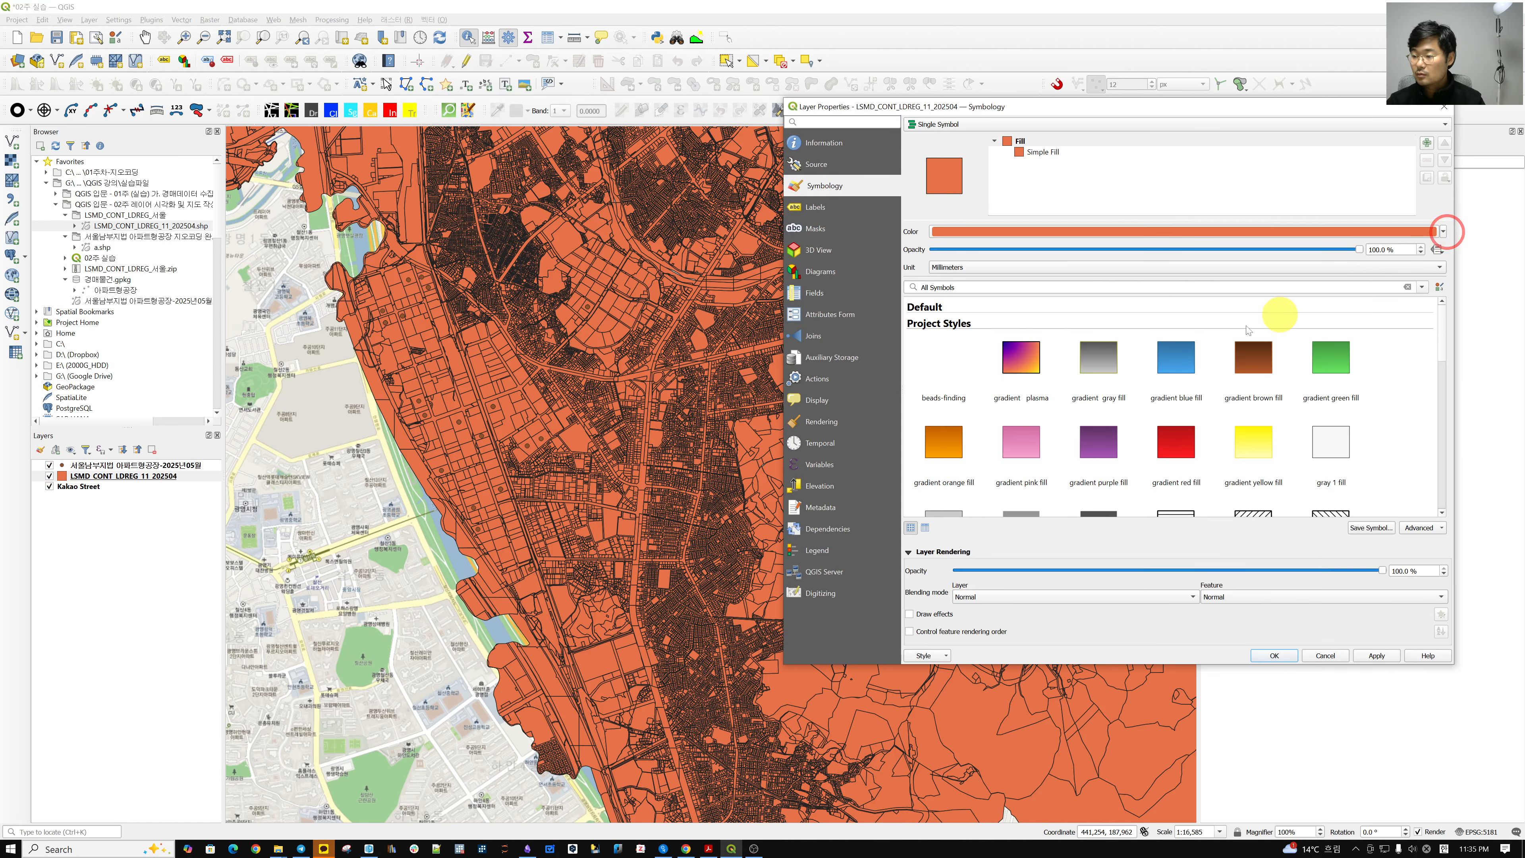
left_click(1444, 232)
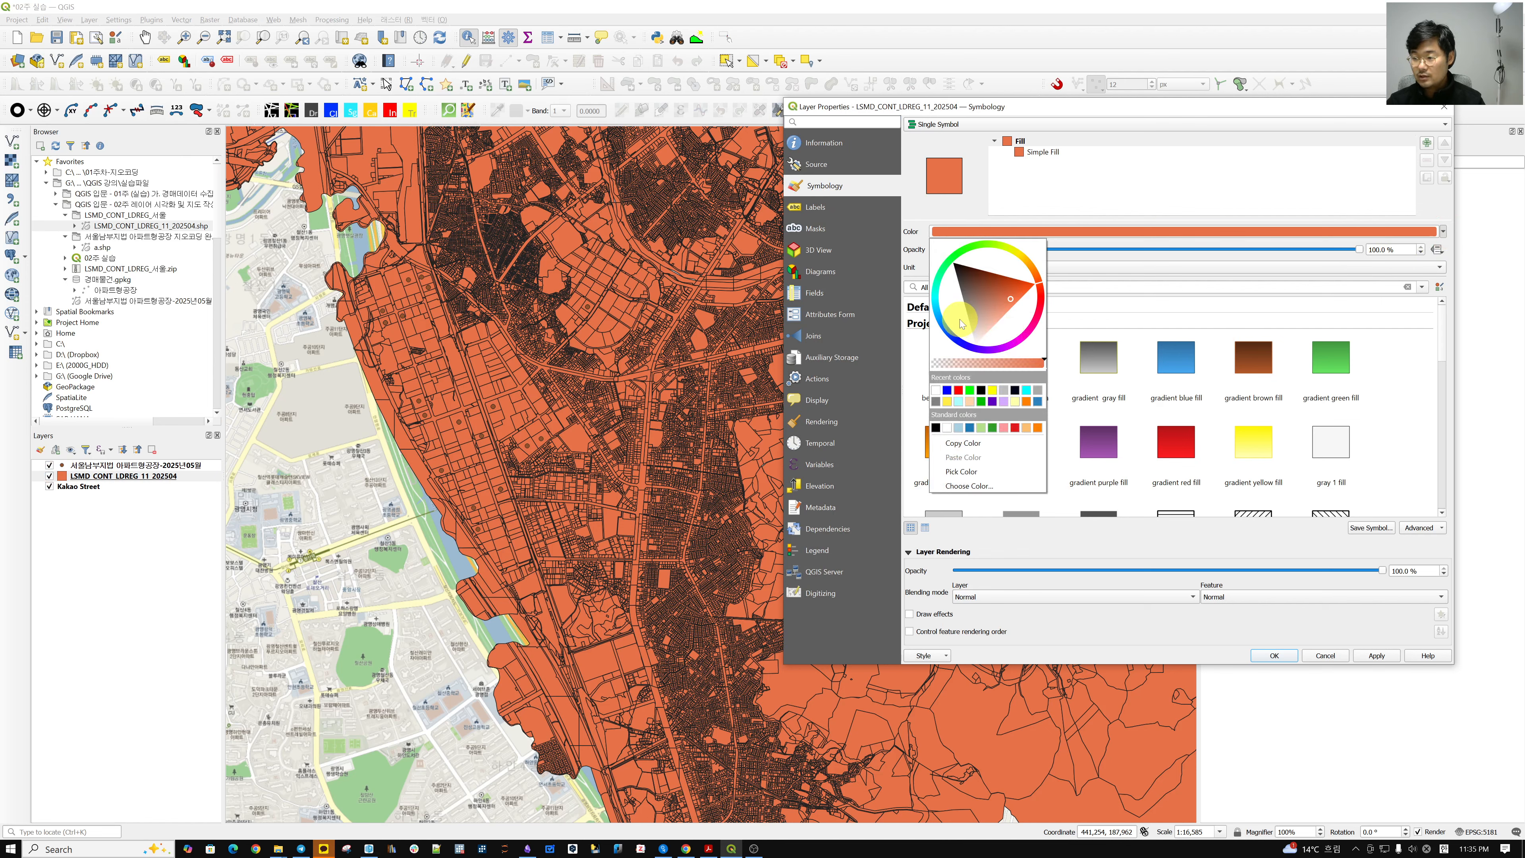
left_click(994, 390)
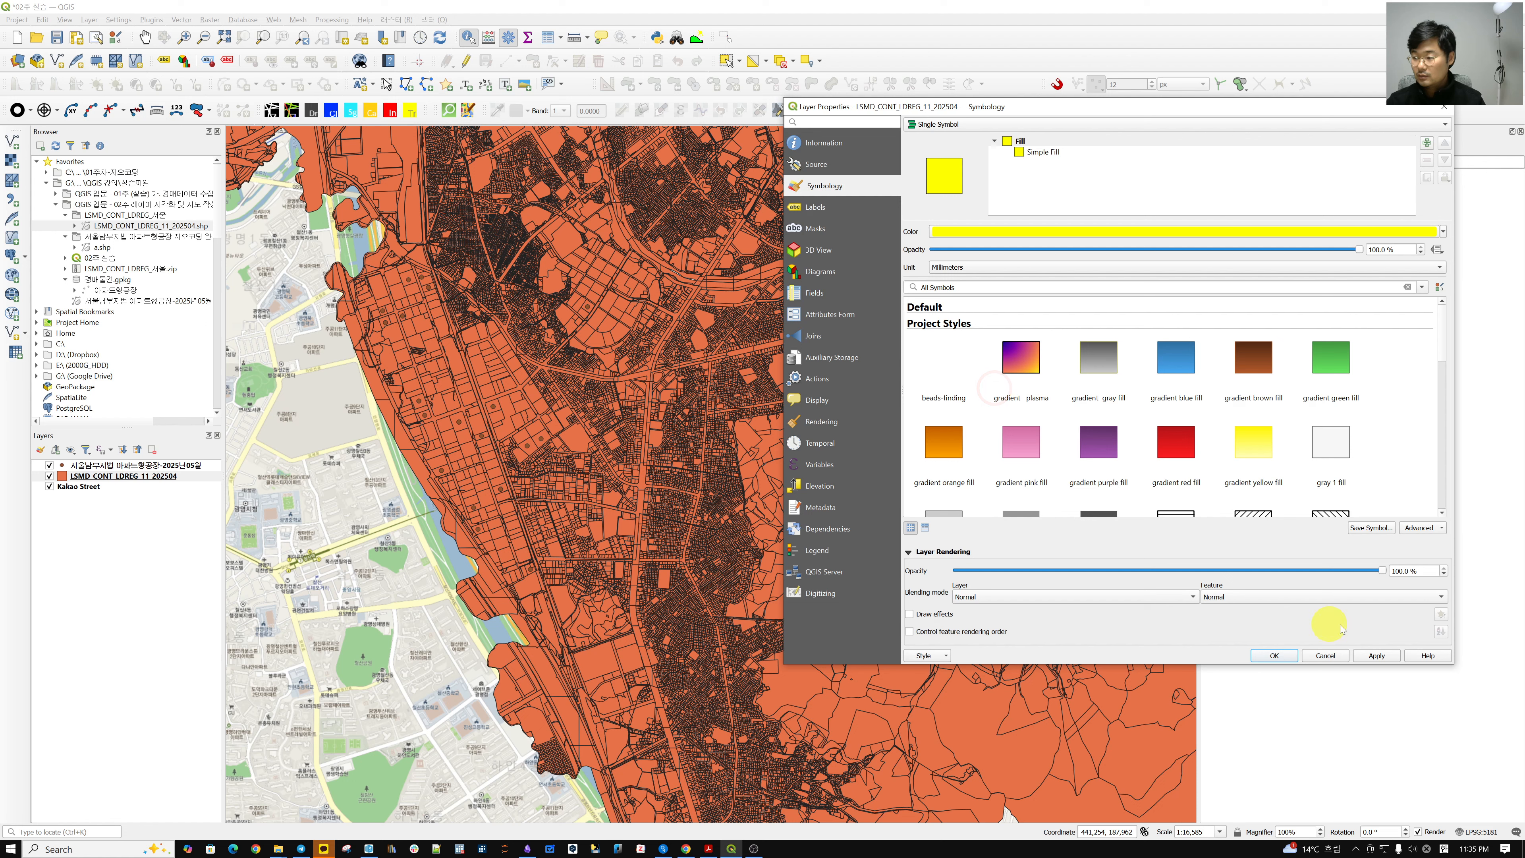
left_click(1444, 232)
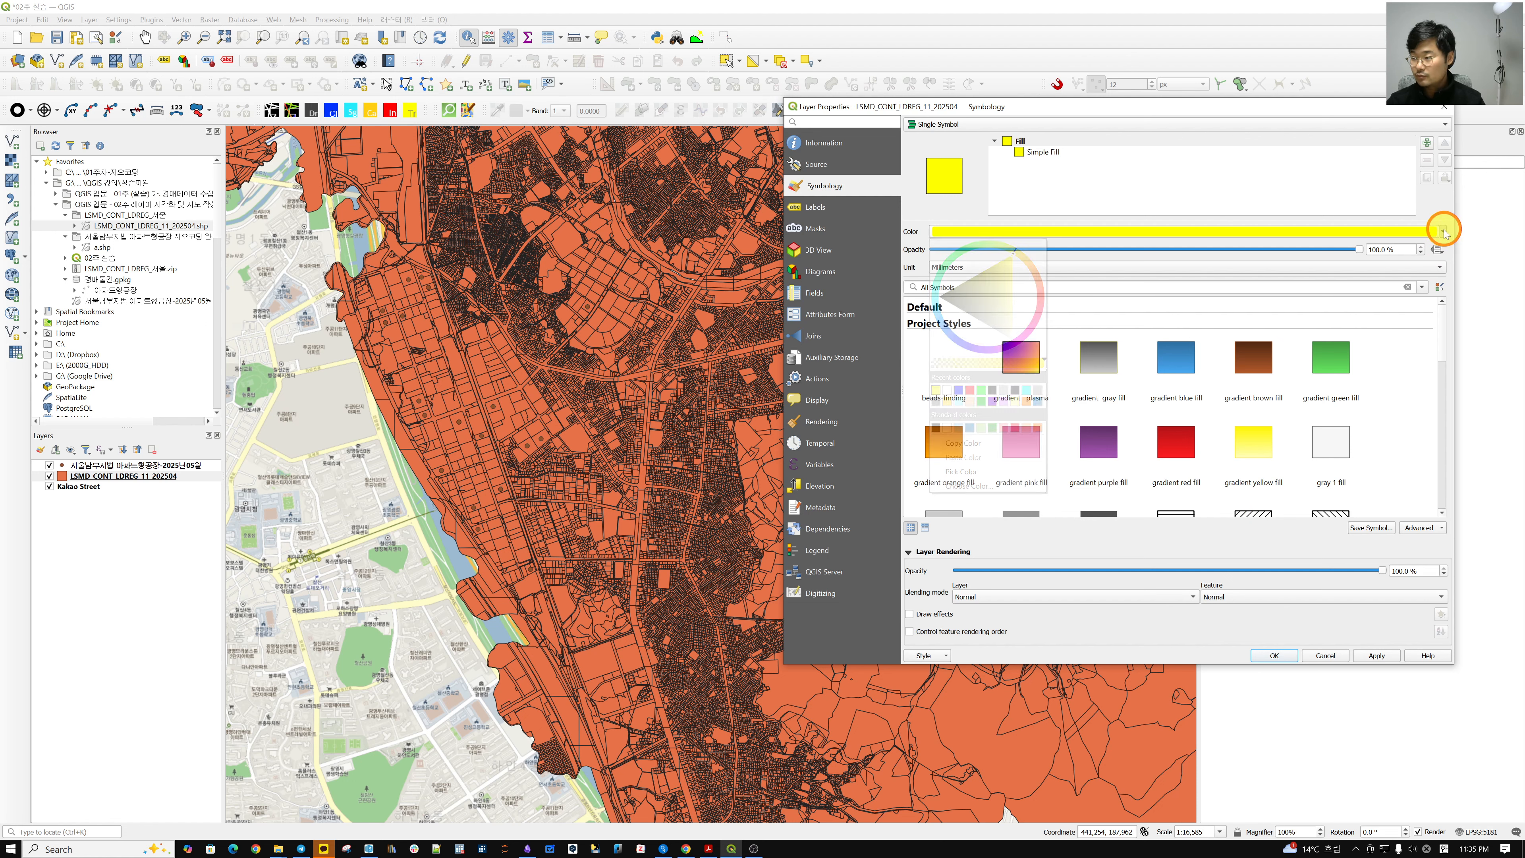
left_click(1013, 291)
left_click_drag(1015, 293, 1038, 334)
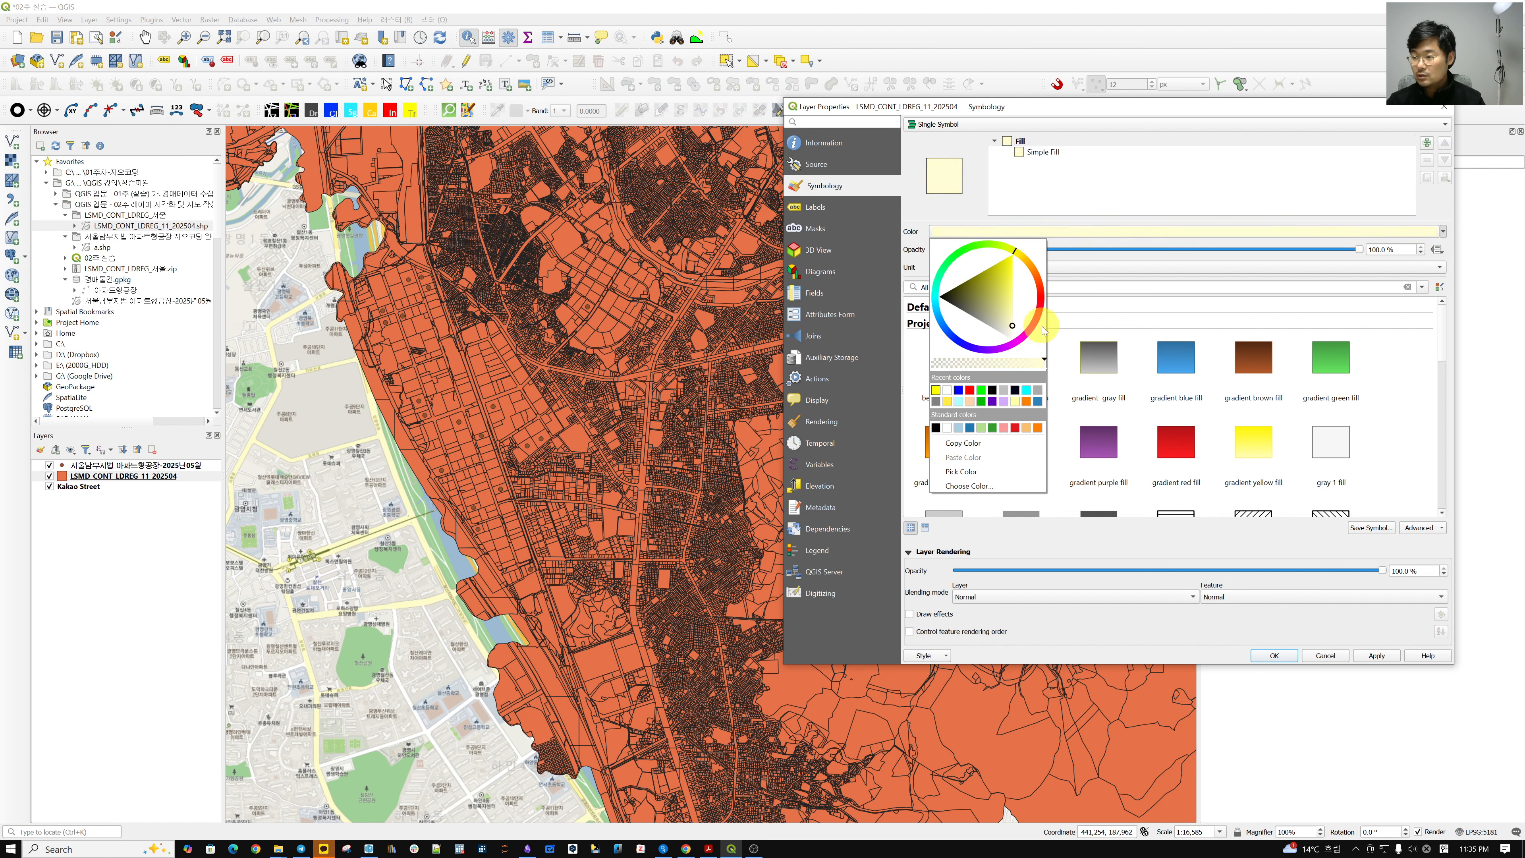
left_click(1281, 657)
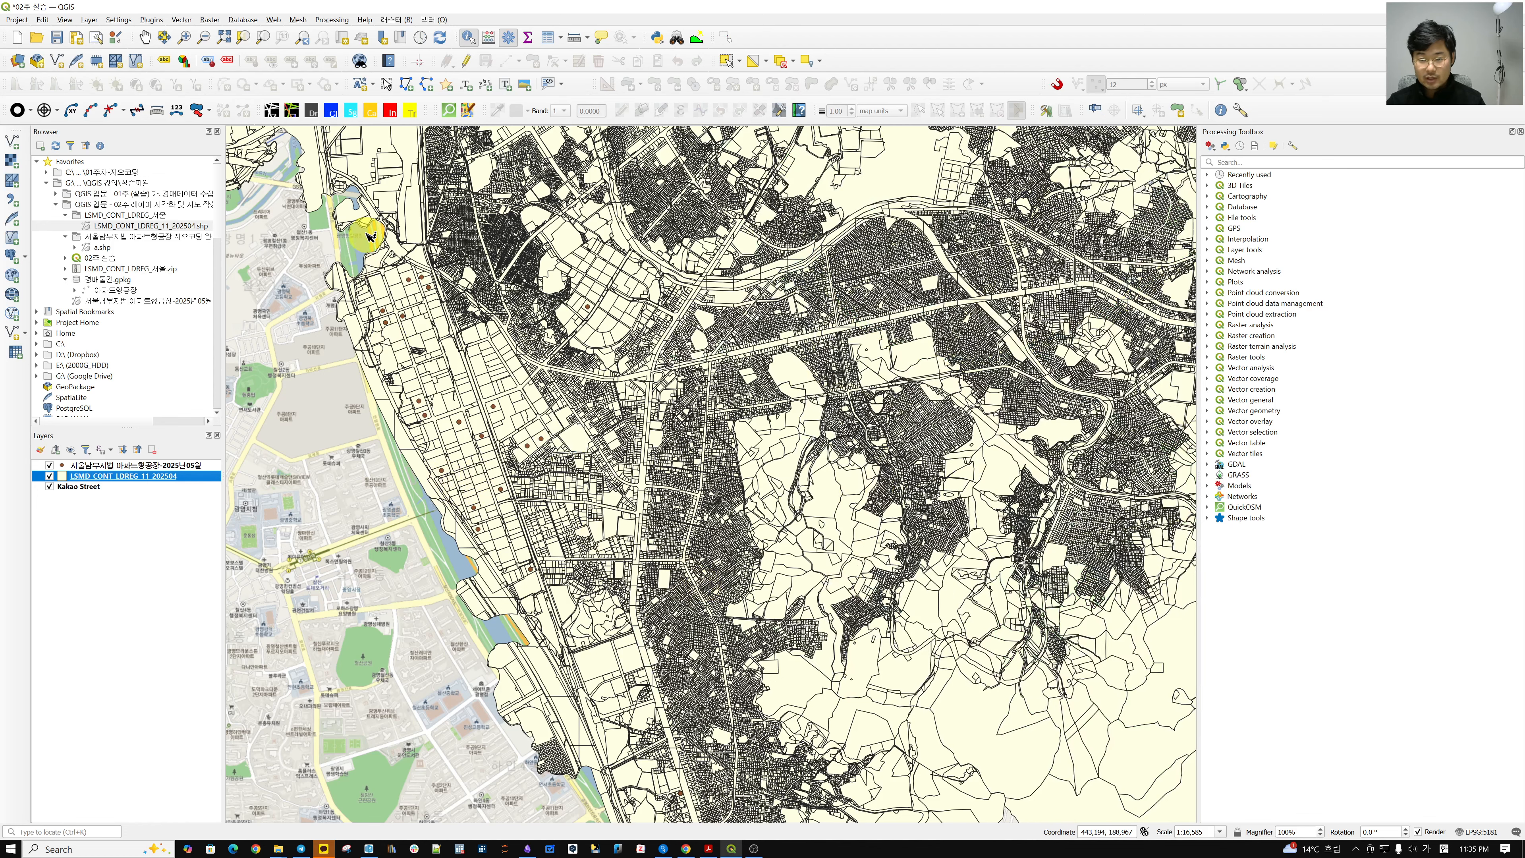
Zoom out over the parcels, then hide the LSMD_CONT_LDREG_11_202504 layer.
scroll(408, 379, "up", 2)
scroll(573, 537, "down", 3)
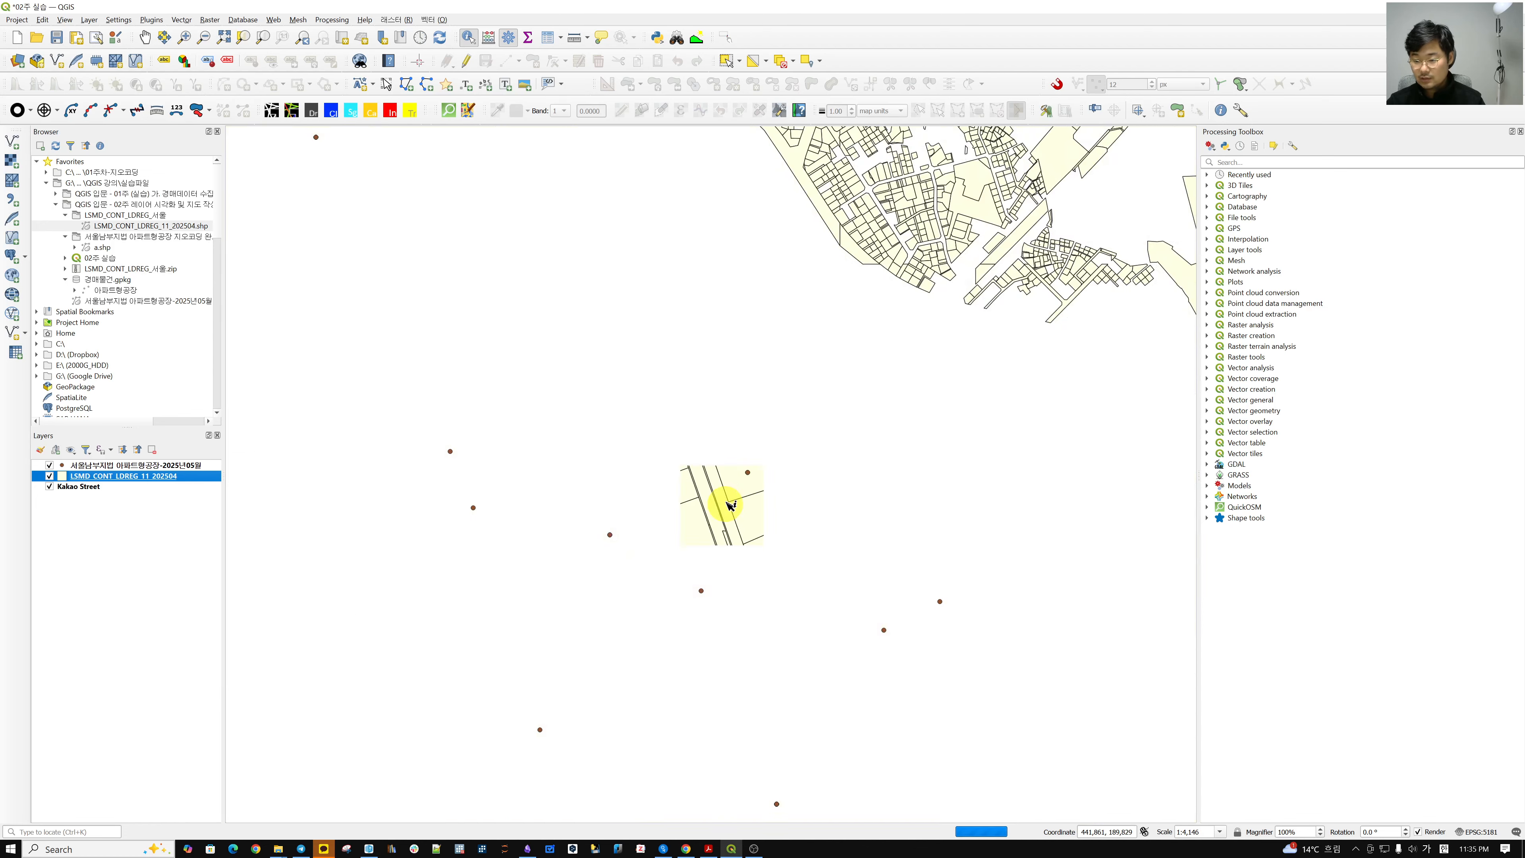
left_click_drag(841, 511, 702, 553)
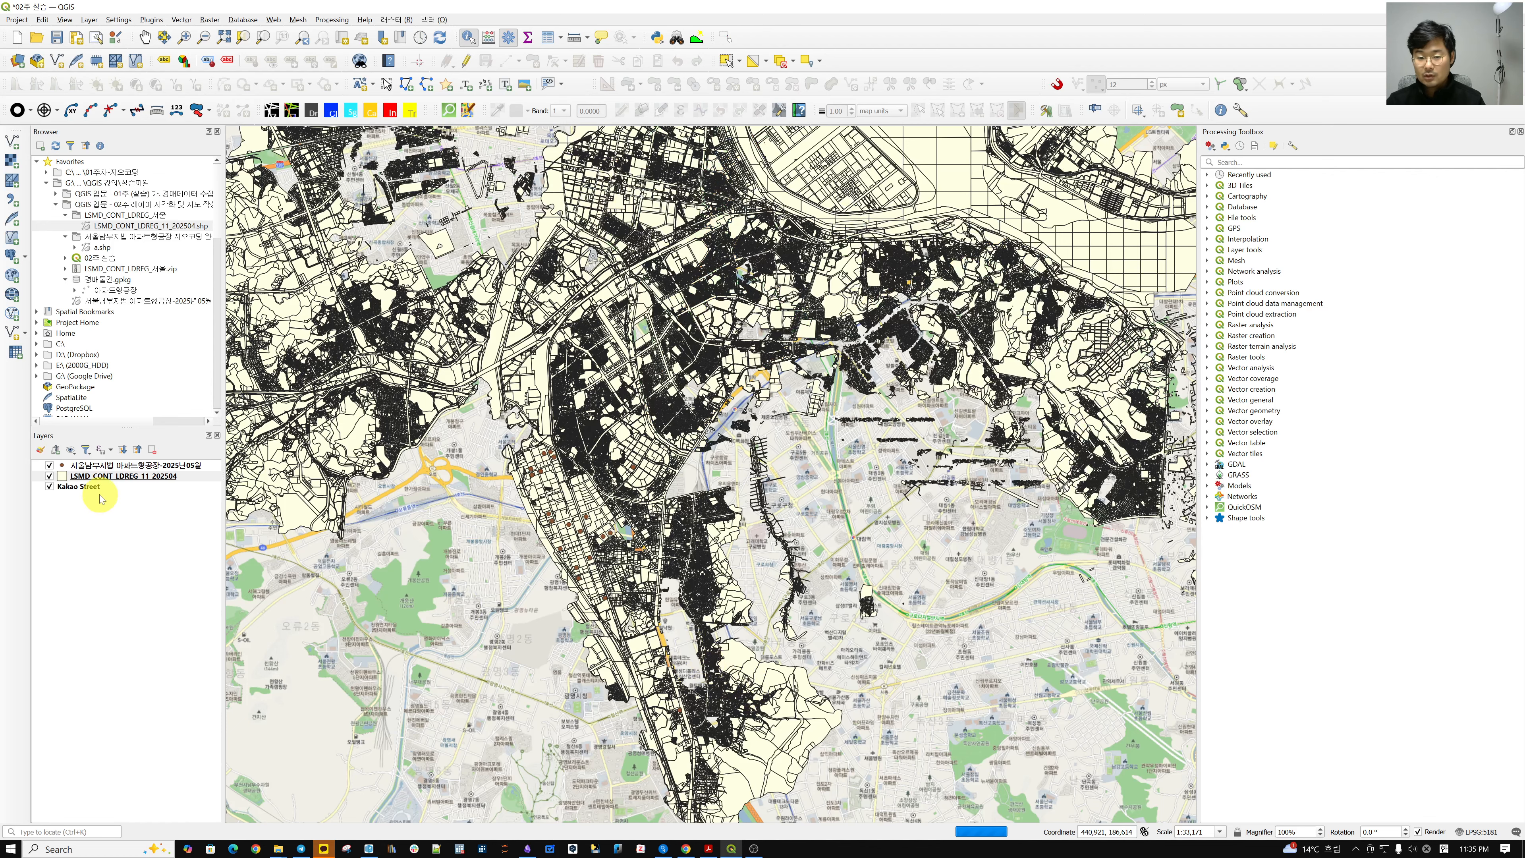
left_click(49, 476)
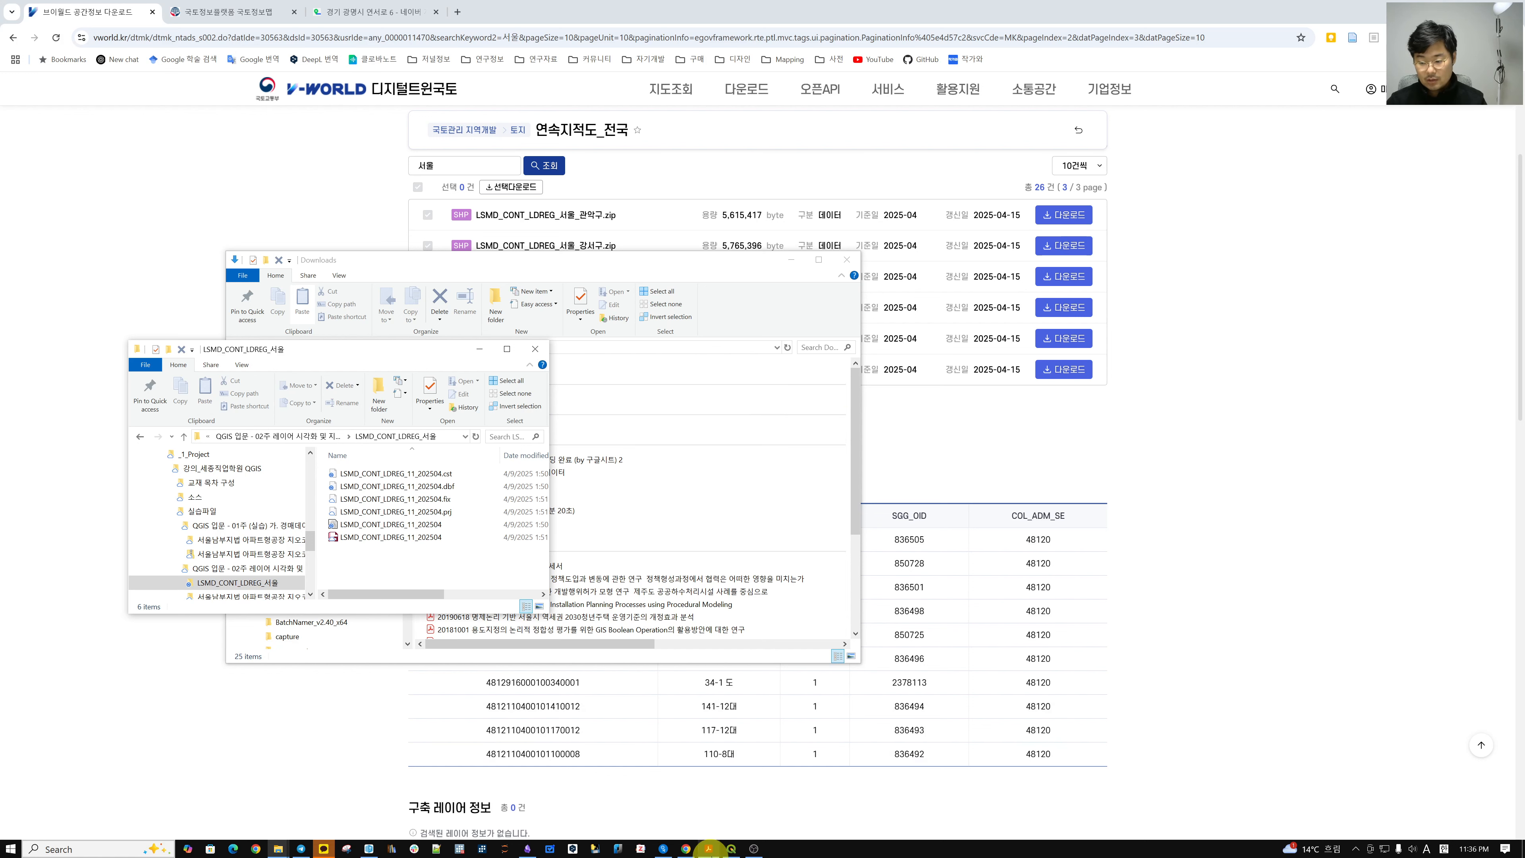
Bring QGIS back to the front and select the point layer.
mouse_move(728, 853)
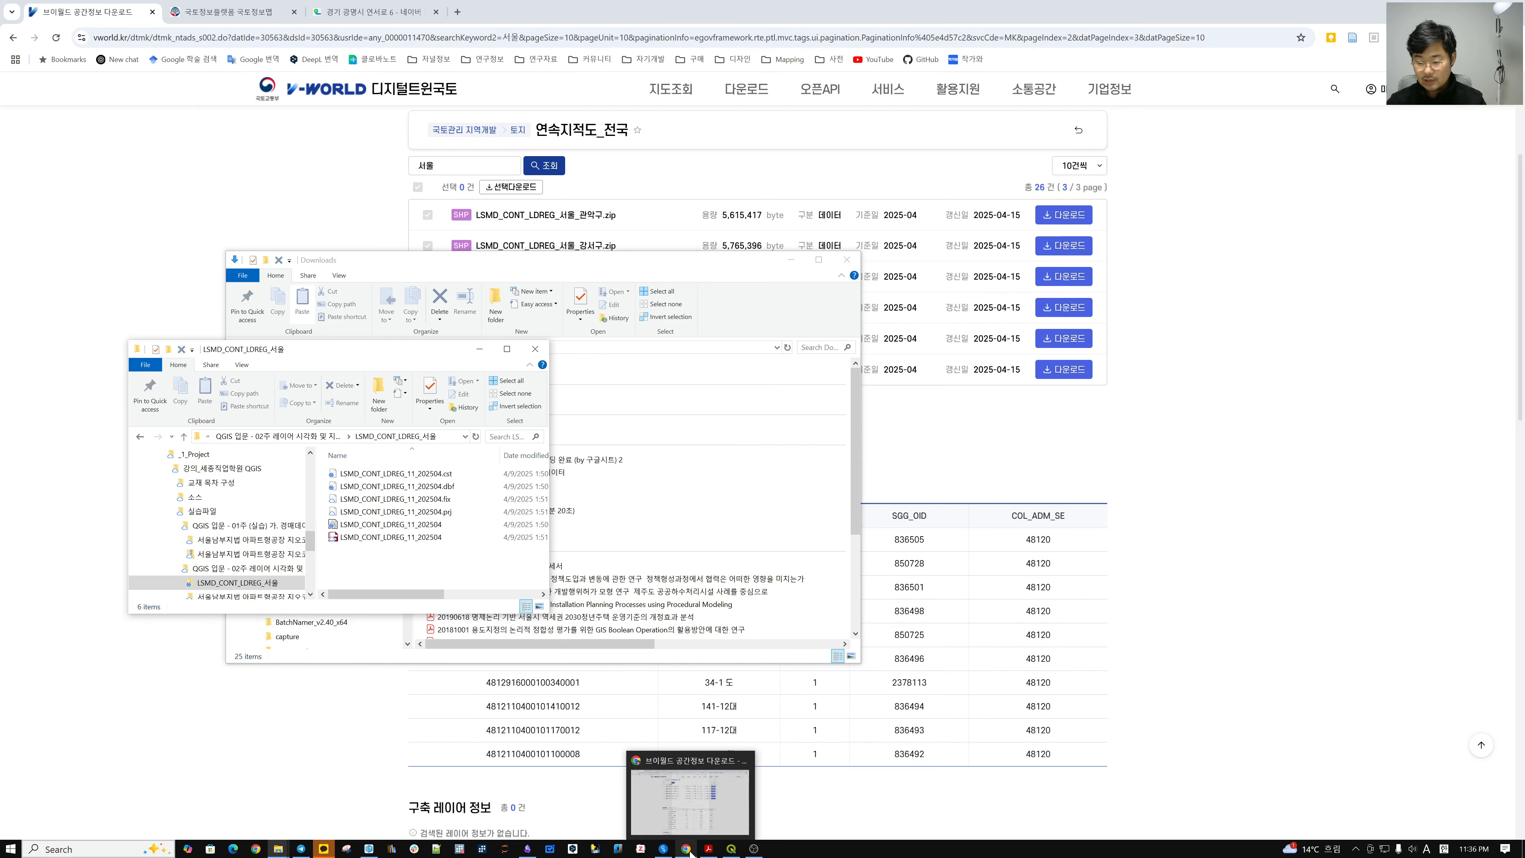
left_click(731, 849)
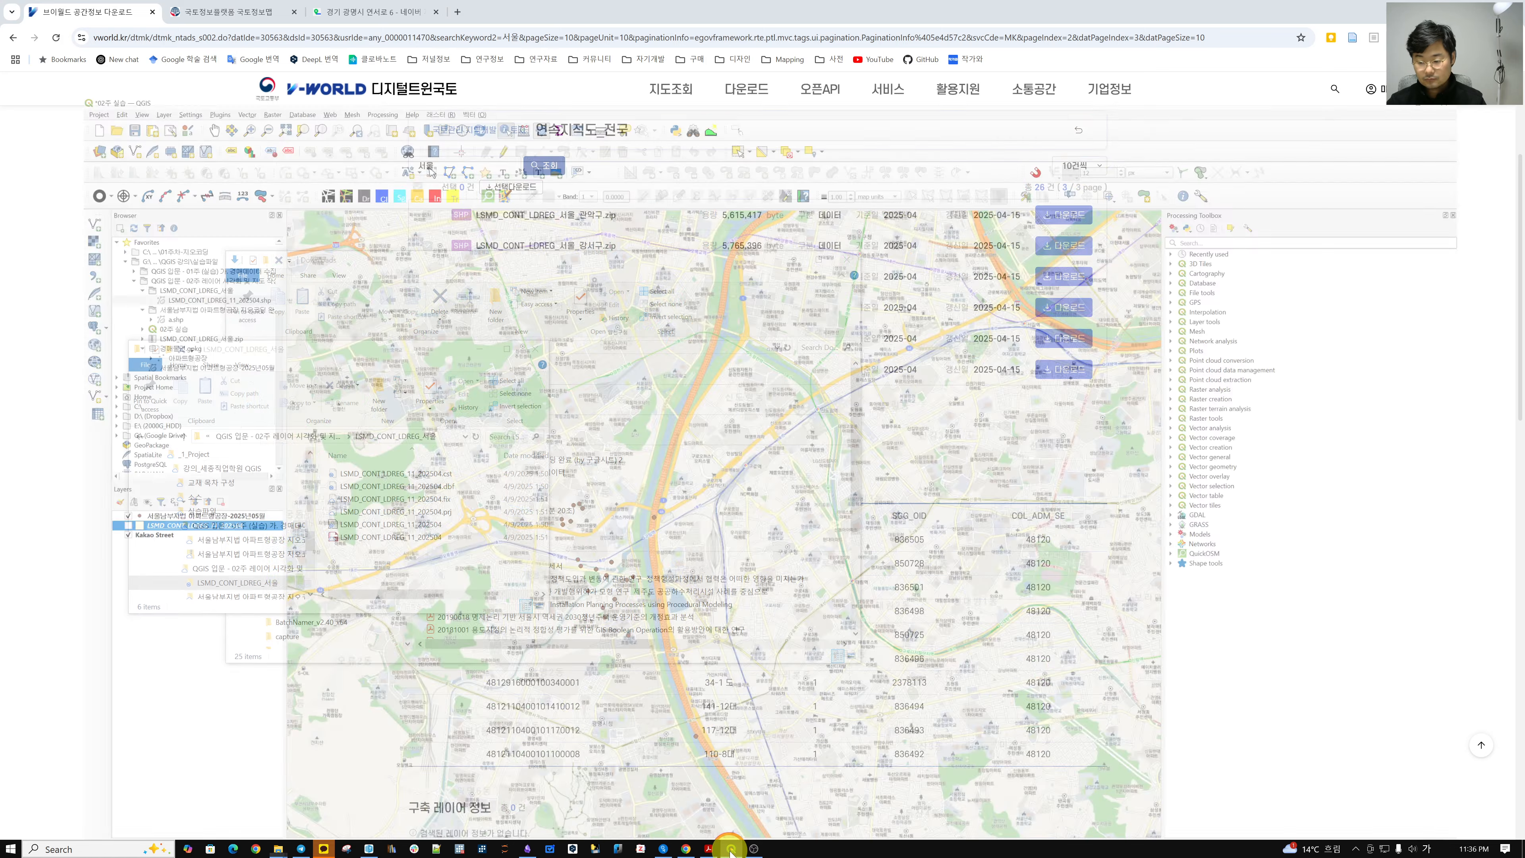
left_click(124, 466)
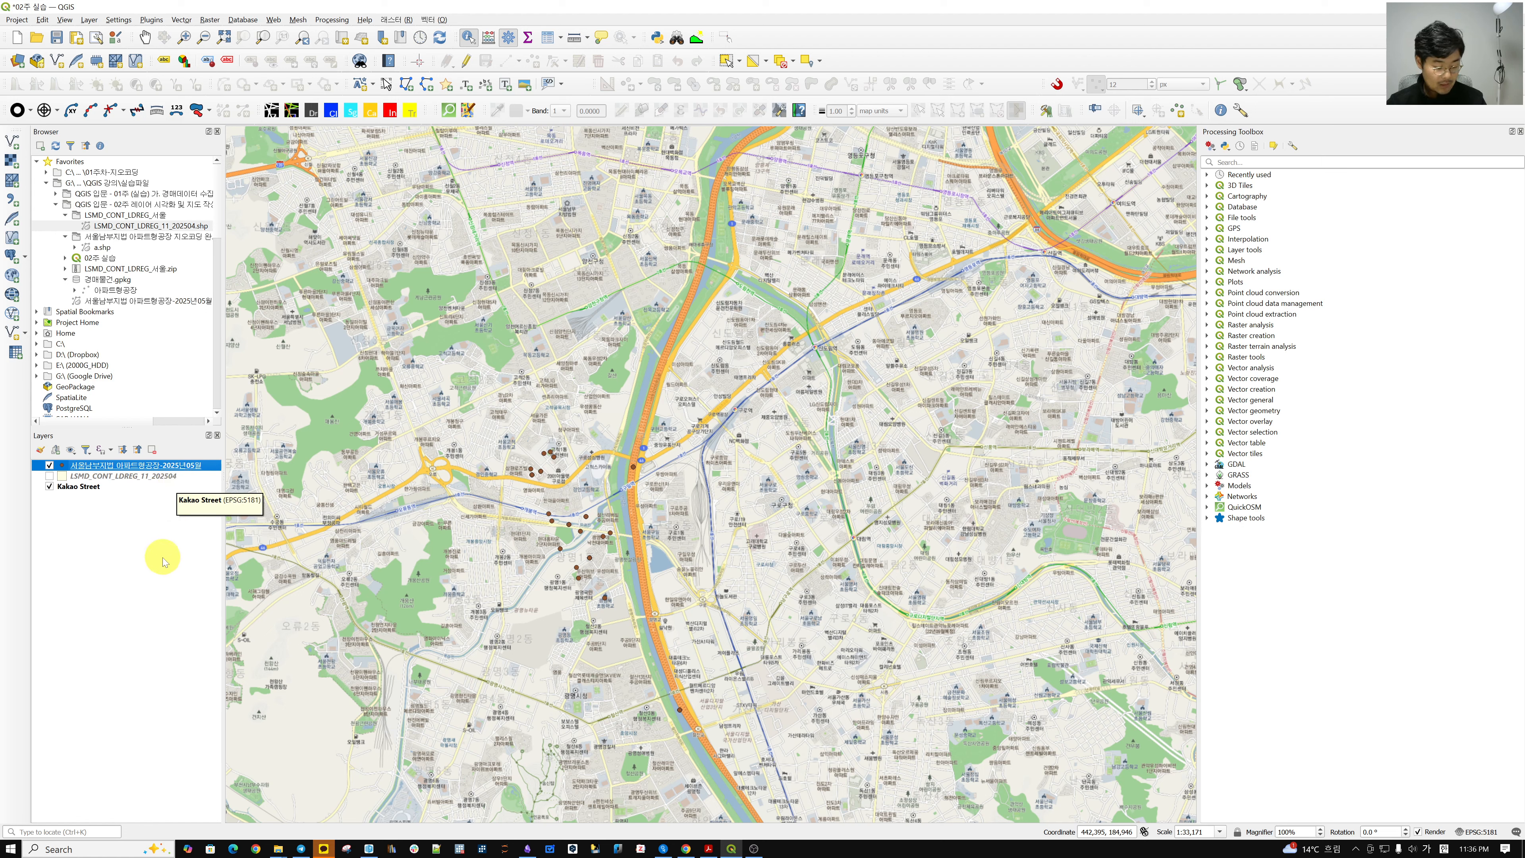
Select and then clear the cadastral layer row, and return to the V-World download page.
left_click(151, 479)
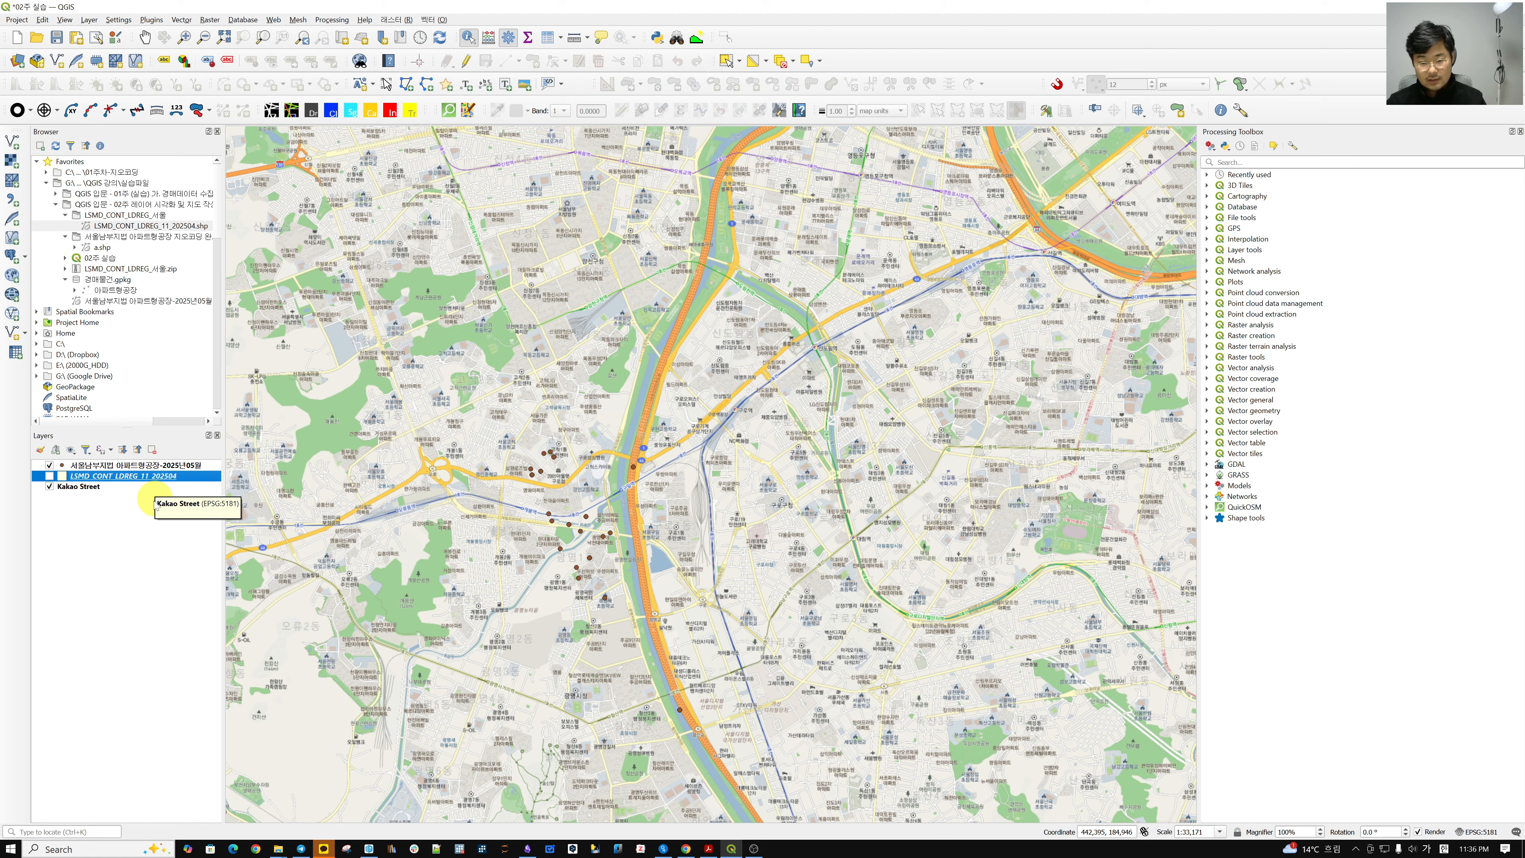
left_click(132, 541)
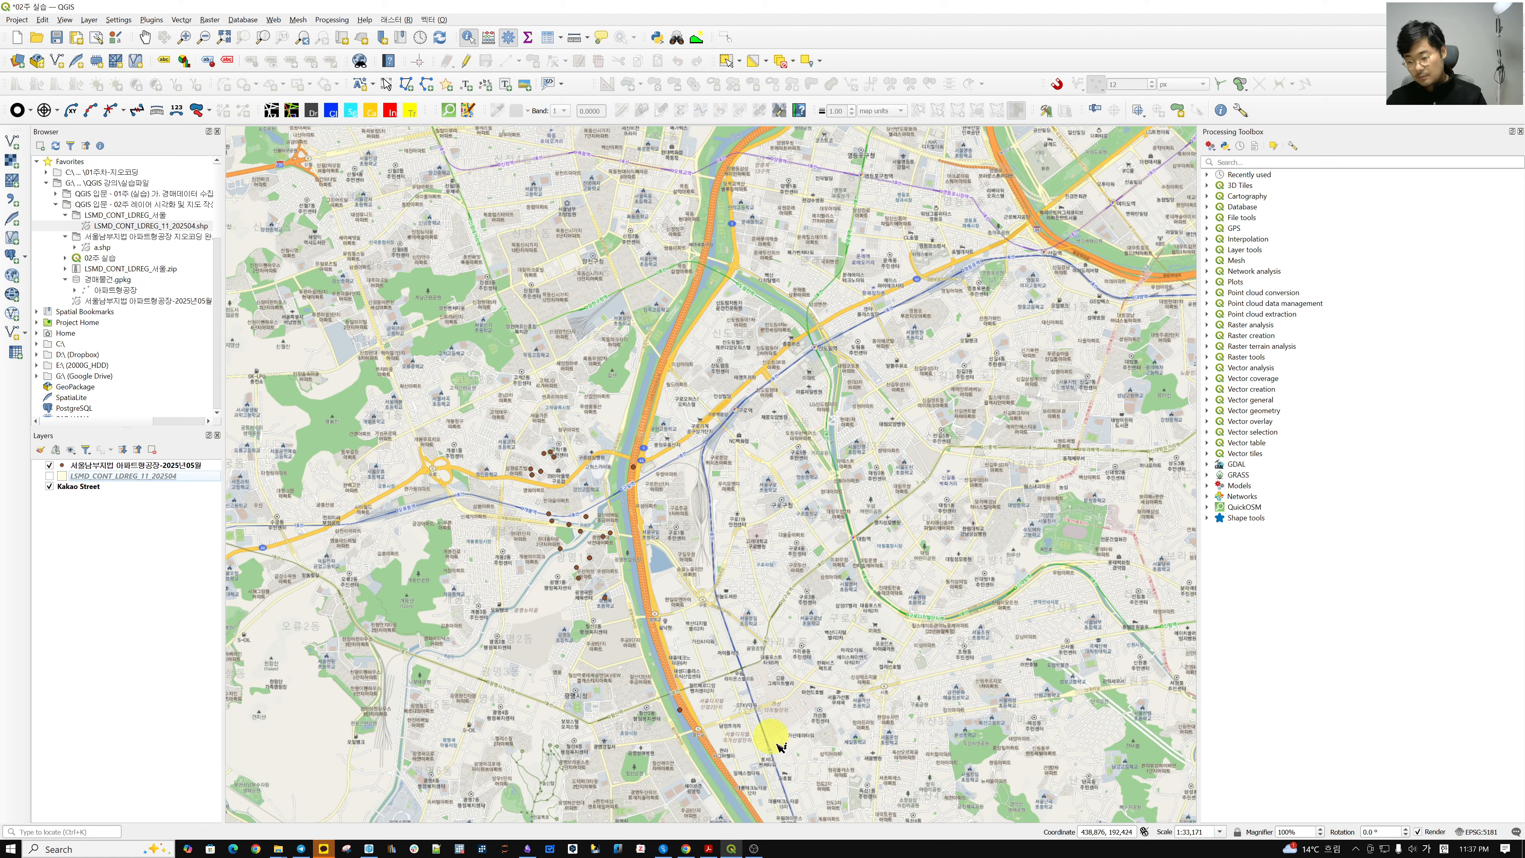
left_click(689, 850)
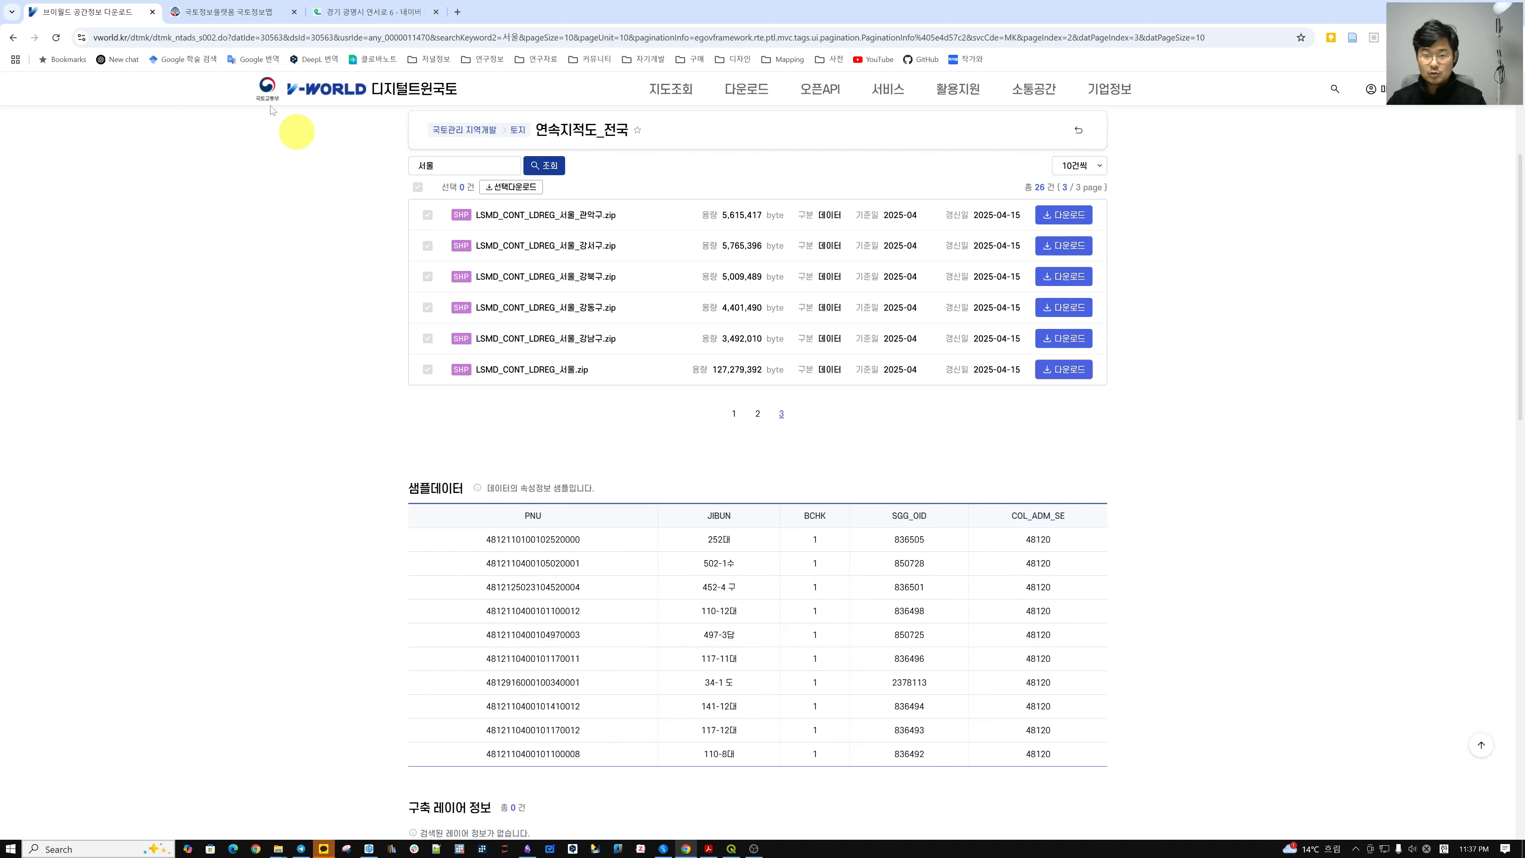
From the 국토정보플랫폼 main page, open the 수치지도 받기 digital map download service.
left_click(279, 12)
left_click(24, 93)
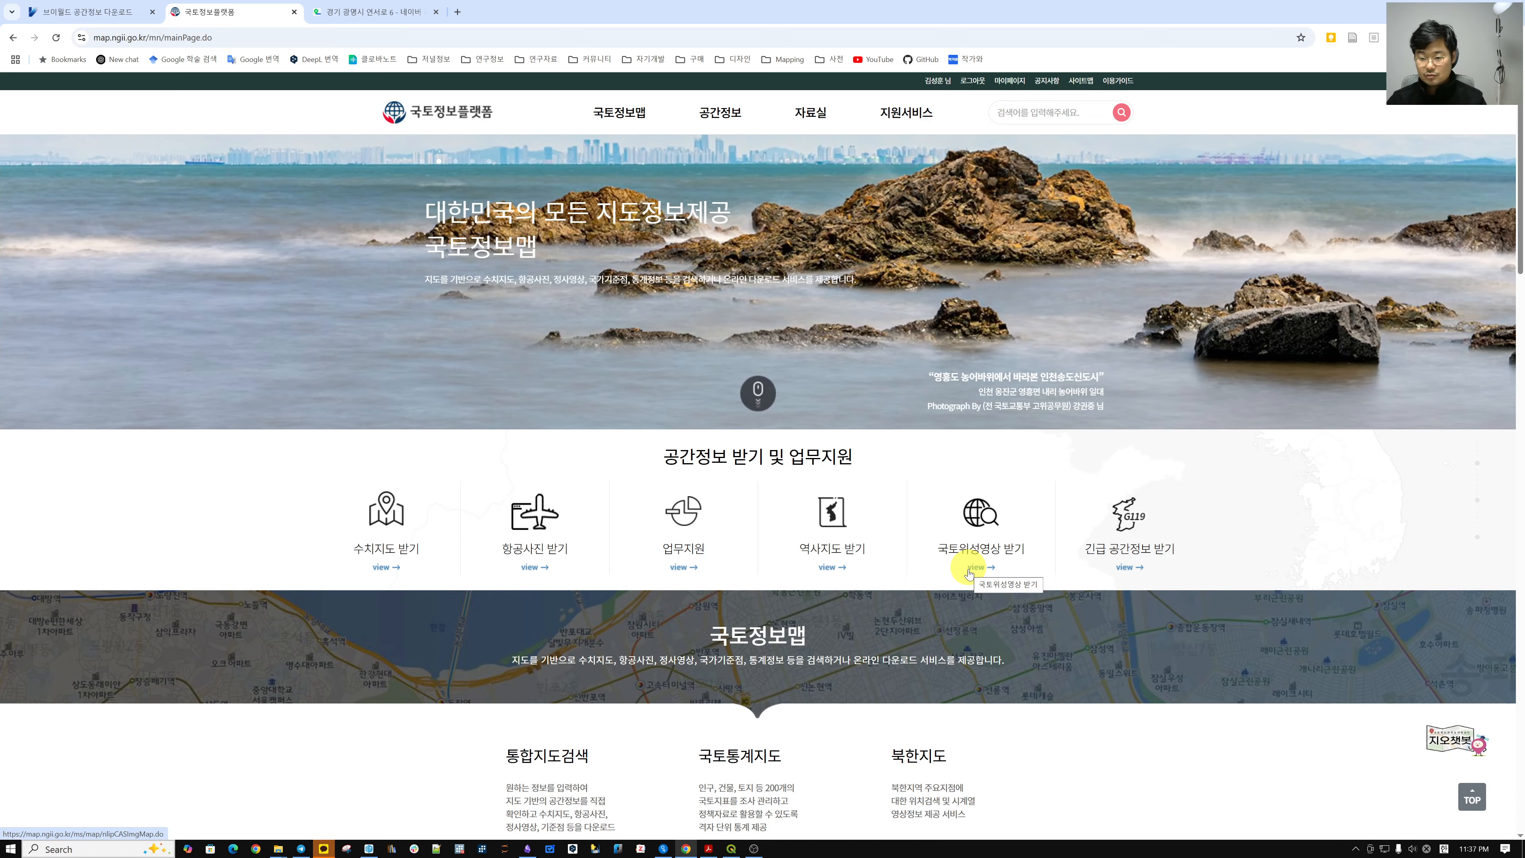
scroll(976, 549, "down", 5)
scroll(976, 548, "down", 20)
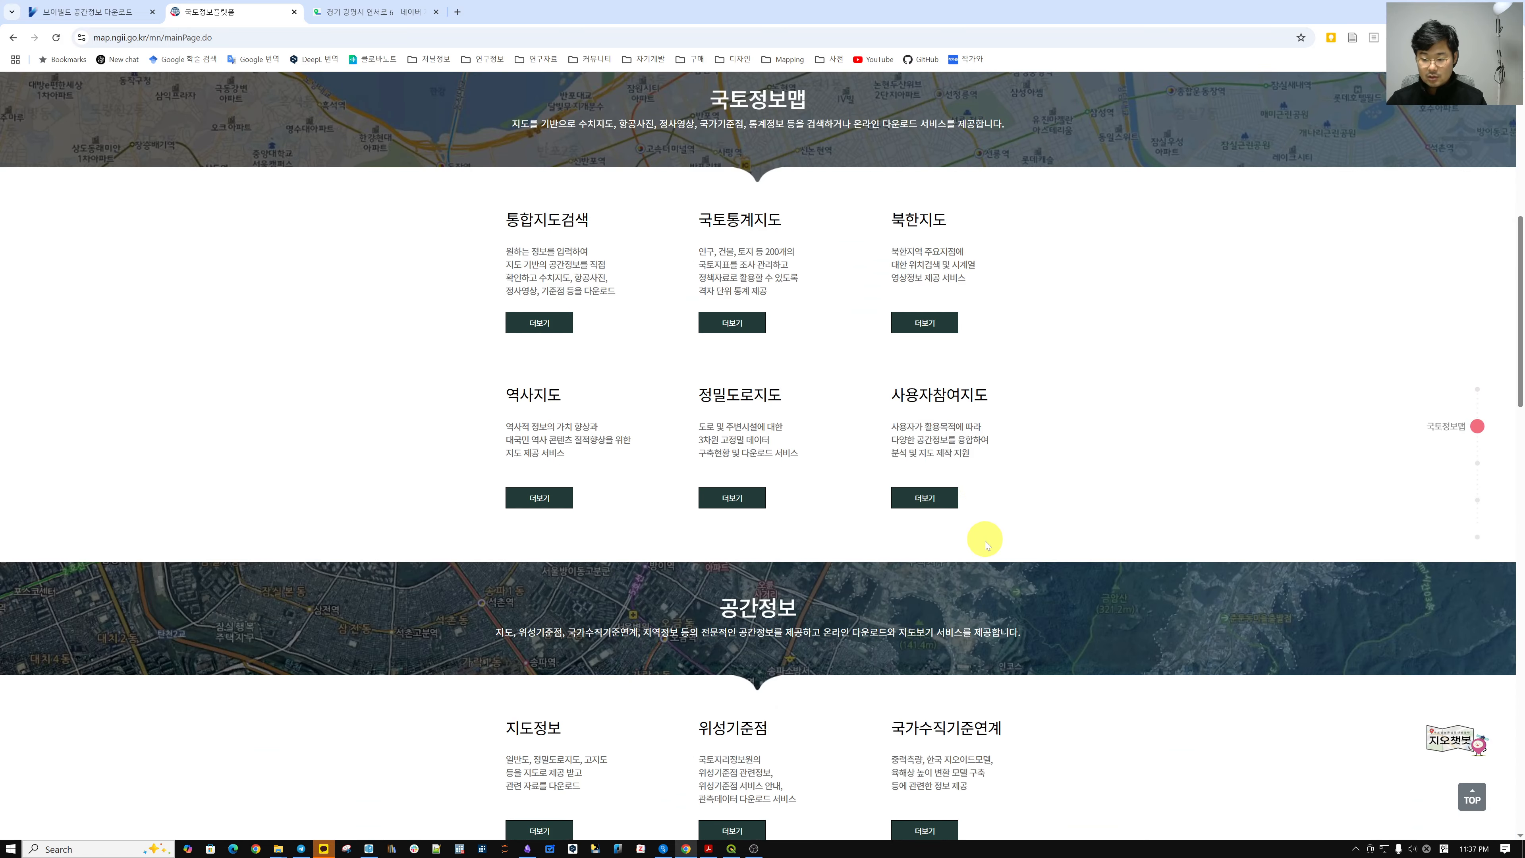
scroll(1131, 612, "up", 20)
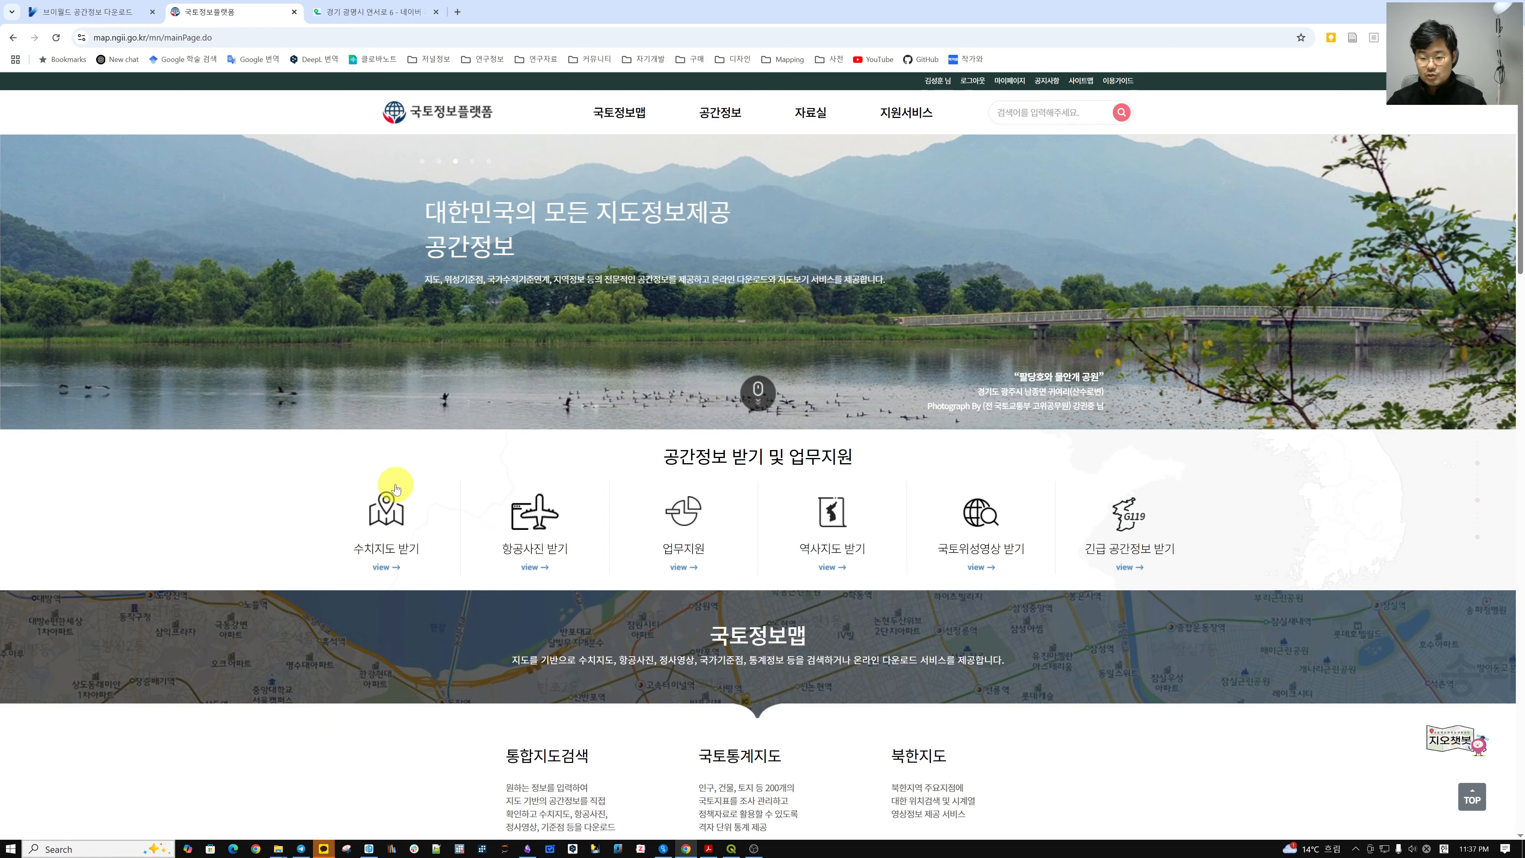
left_click(387, 512)
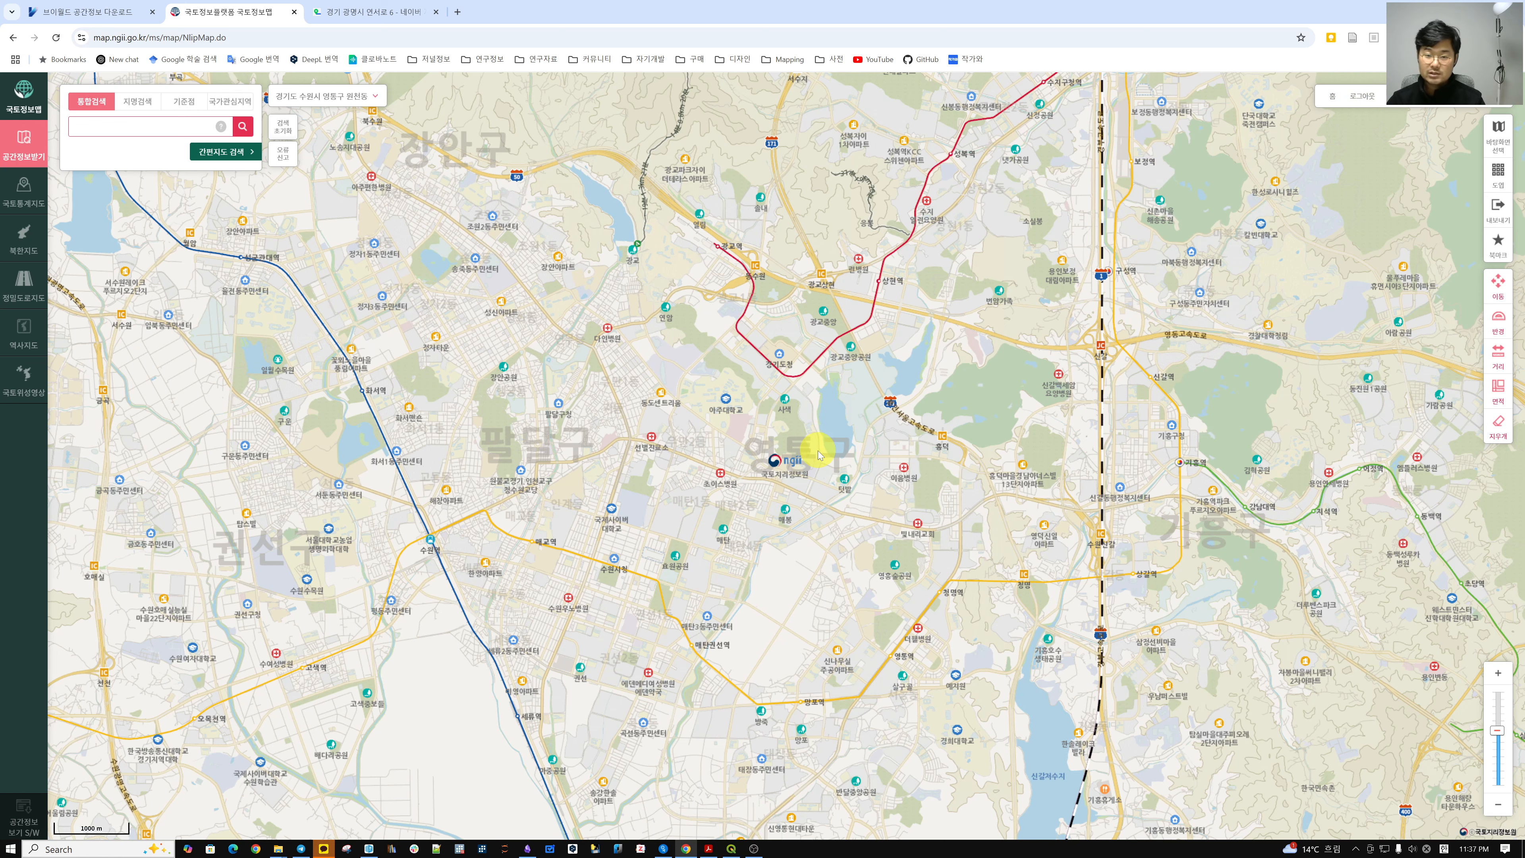
Pan and zoom the map toward the Geumcheon-gu area.
left_click_drag(579, 477, 637, 406)
left_click_drag(640, 616, 619, 388)
scroll(627, 457, "down", 1)
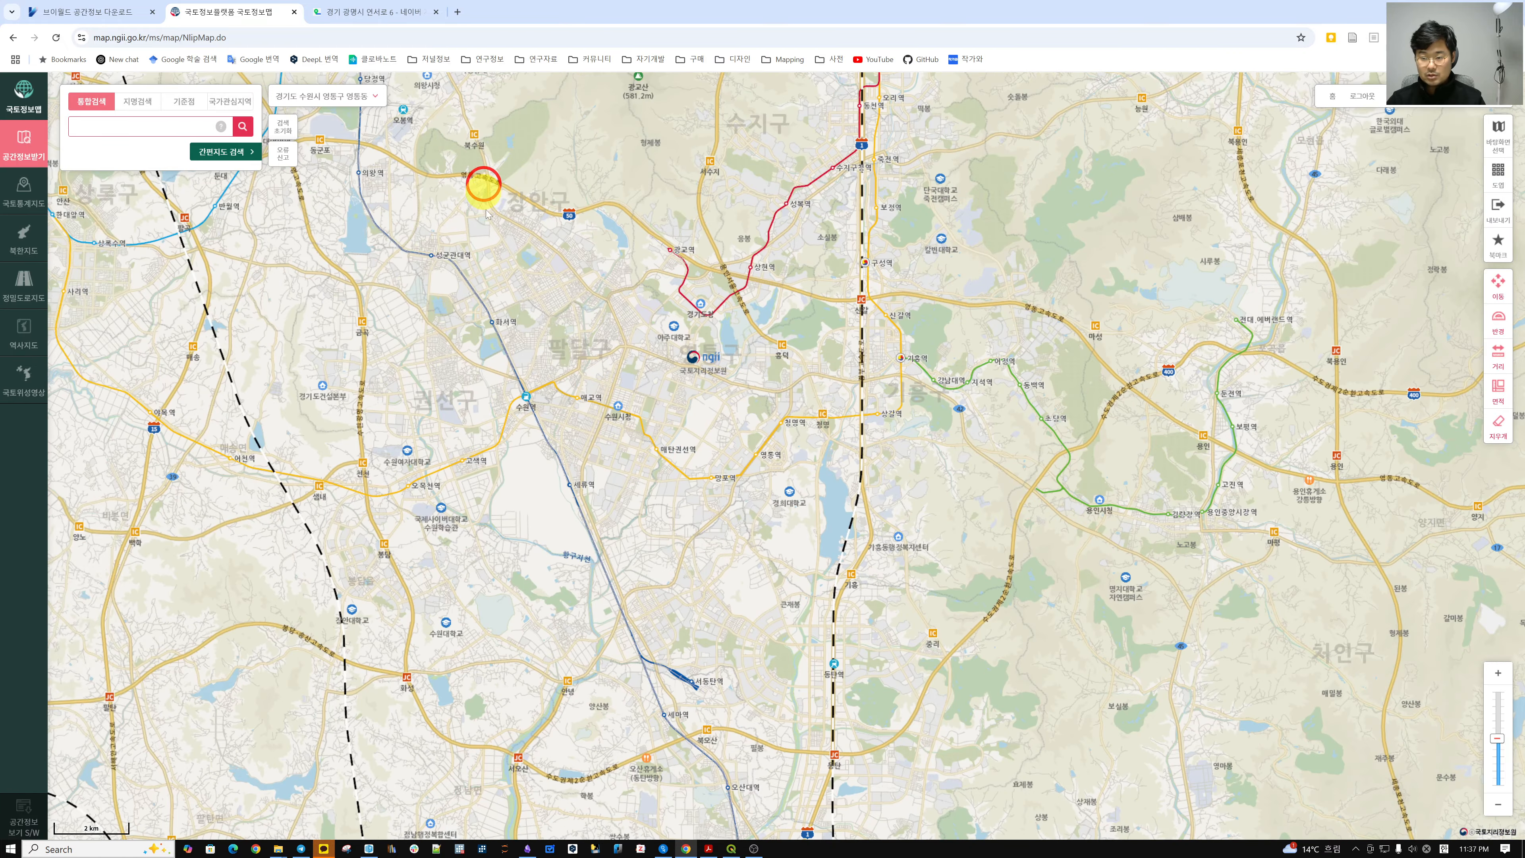
left_click_drag(484, 183, 644, 570)
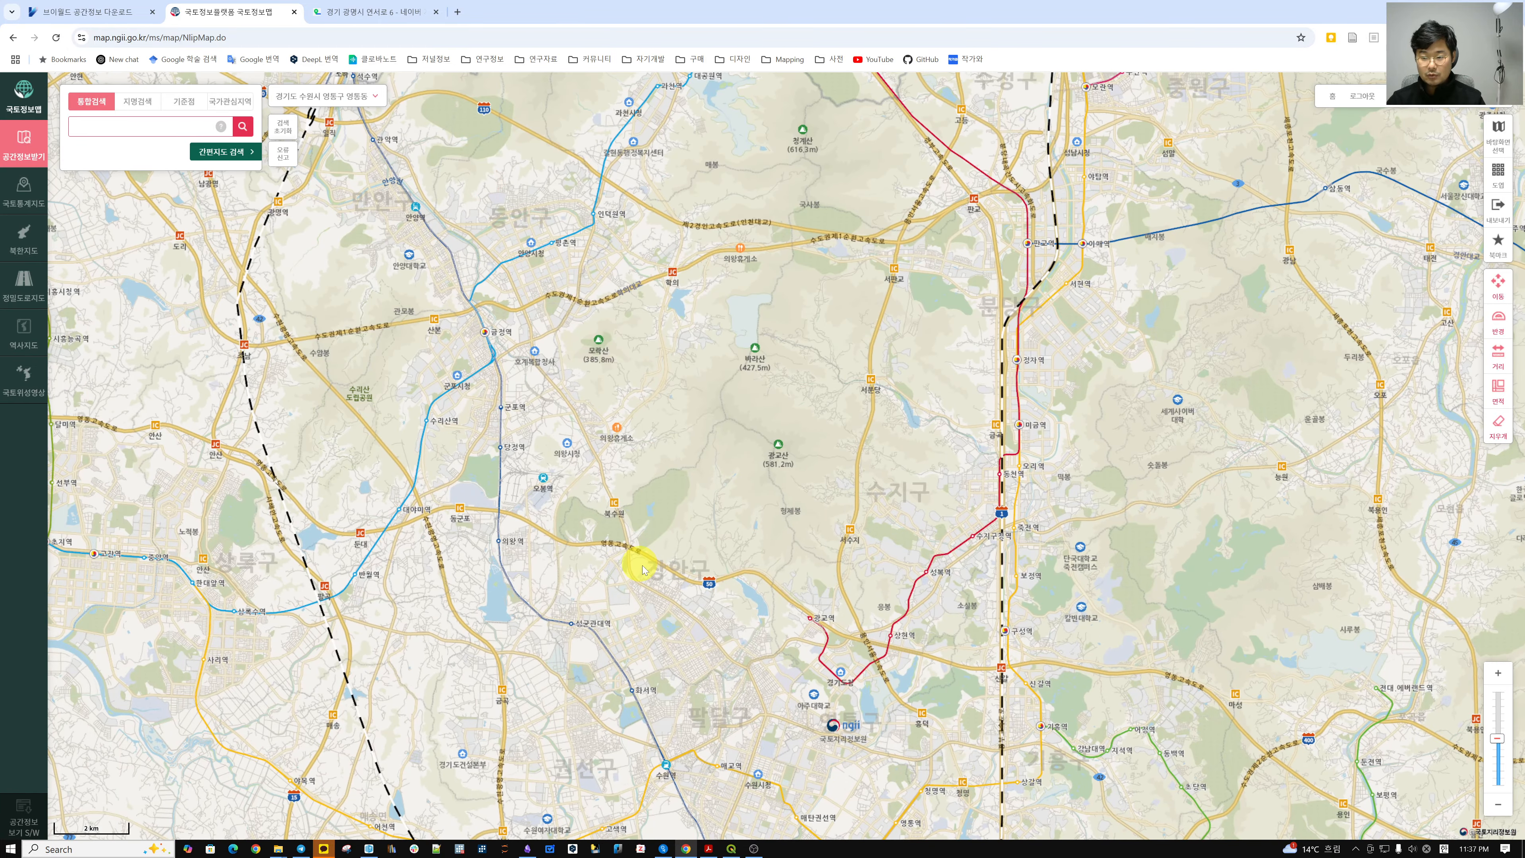
left_click_drag(622, 498, 602, 439)
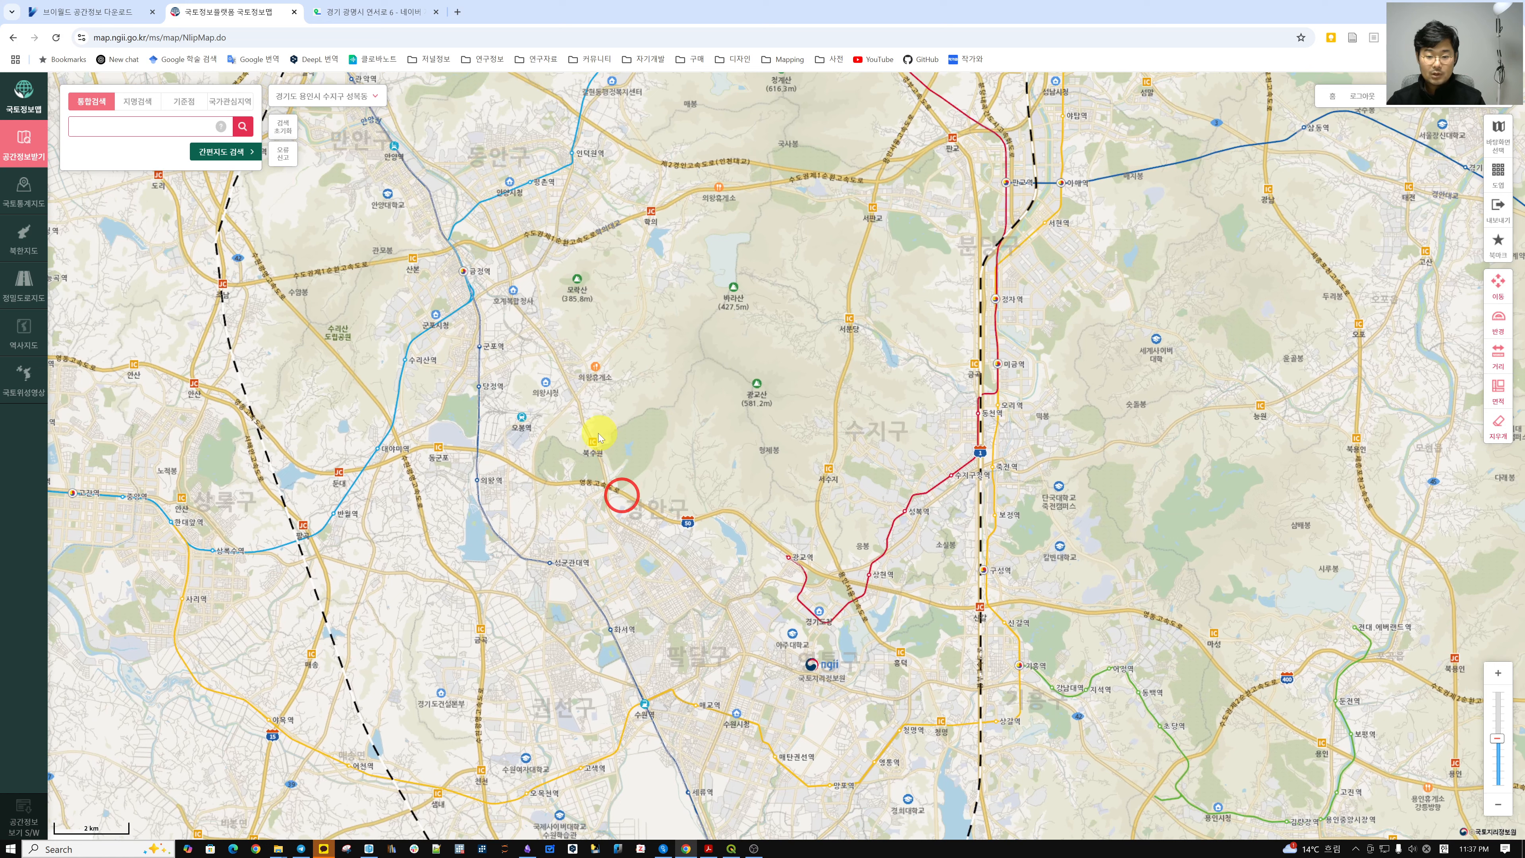
Search for 독산역, switch to 간편지도 검색, and zoom out centred on Geumcheon-gu.
left_click(141, 129)
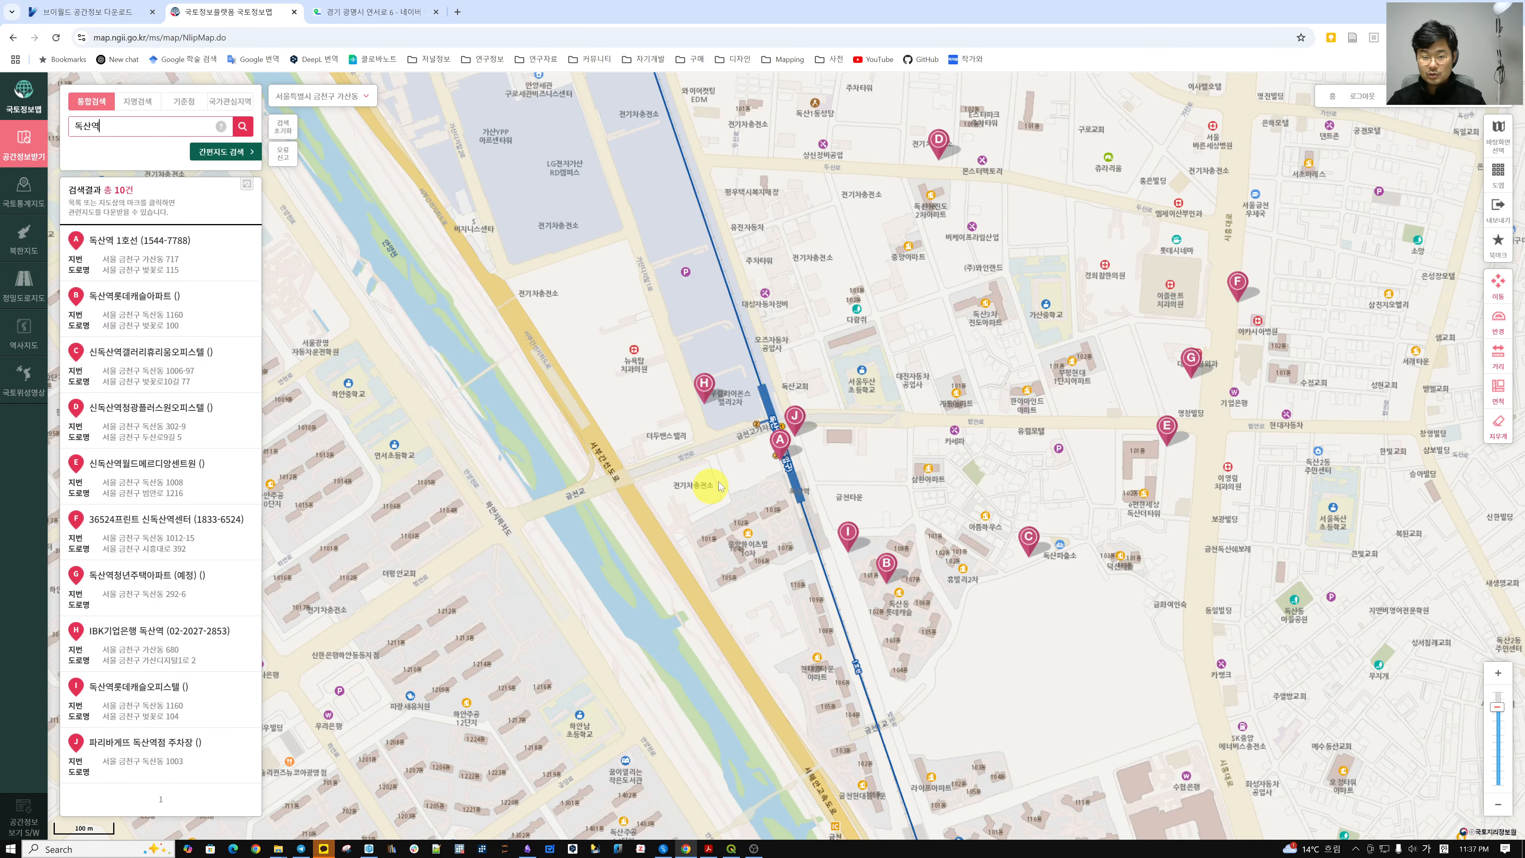
scroll(719, 486, "down", 1)
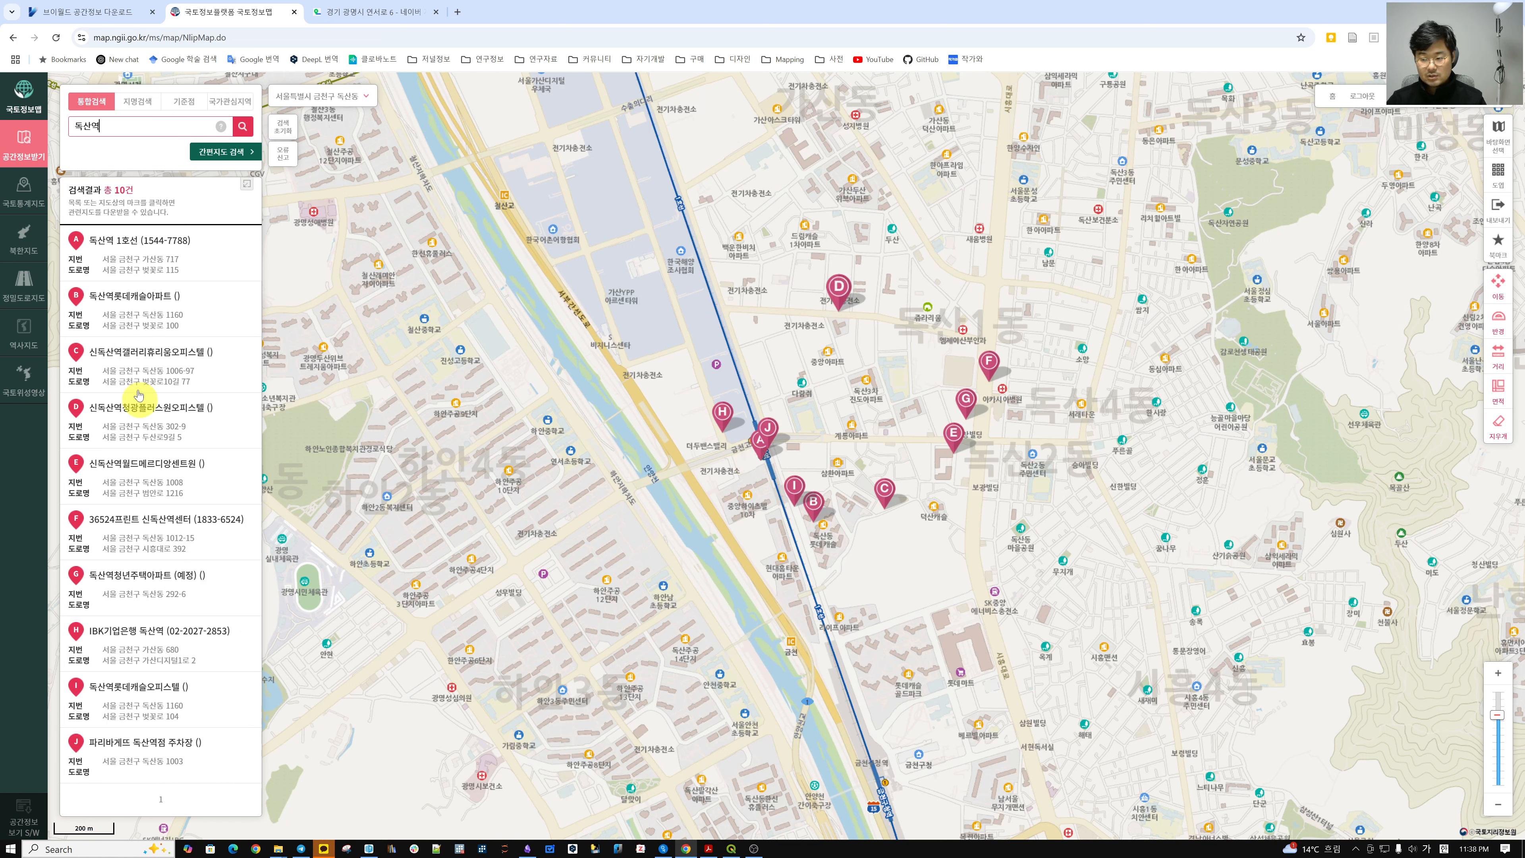
left_click_drag(641, 402, 629, 451)
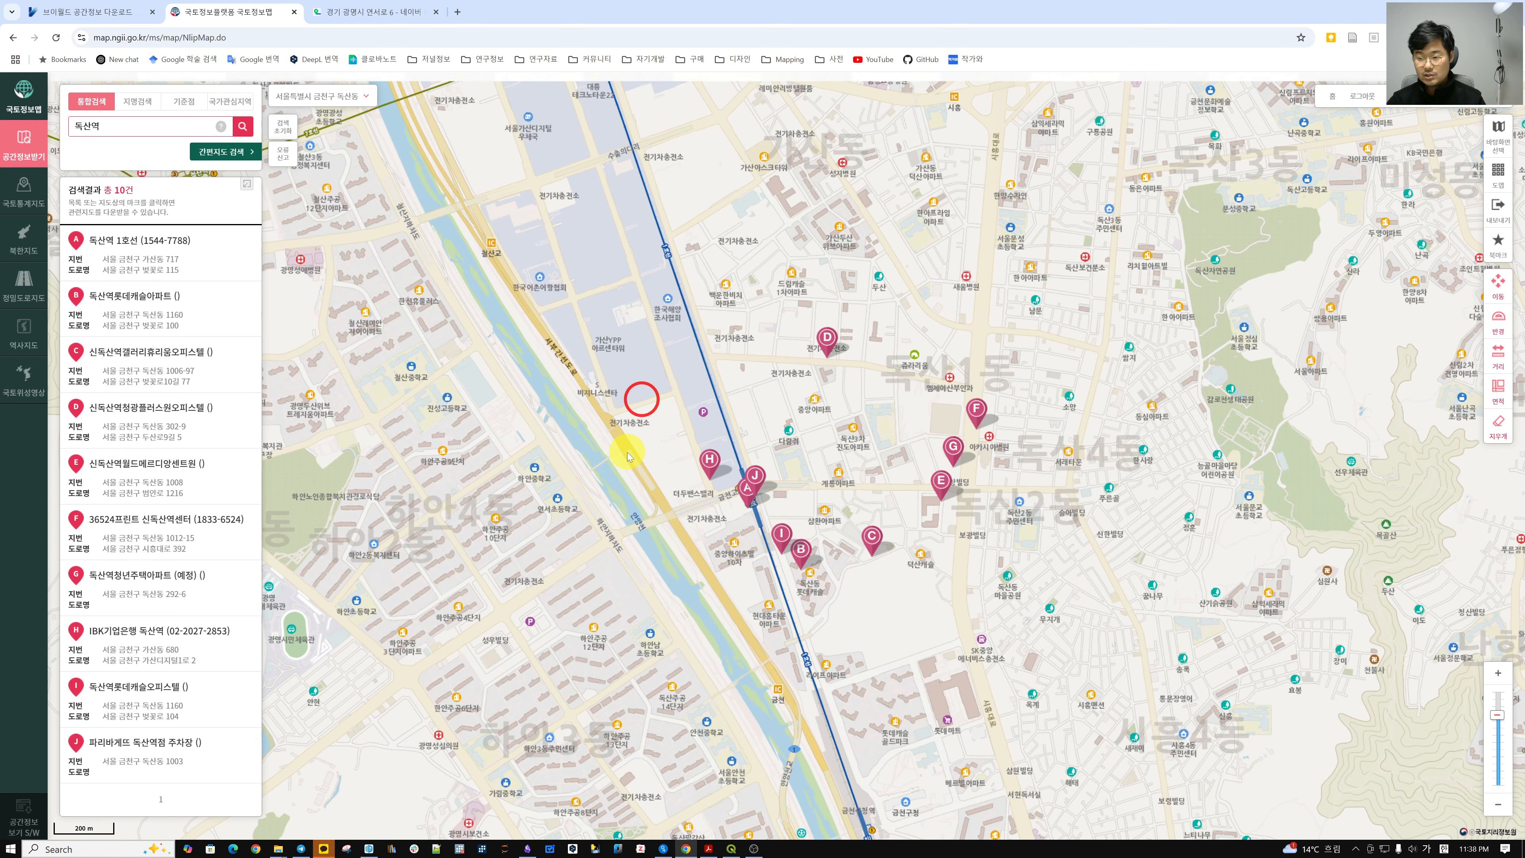
left_click(219, 154)
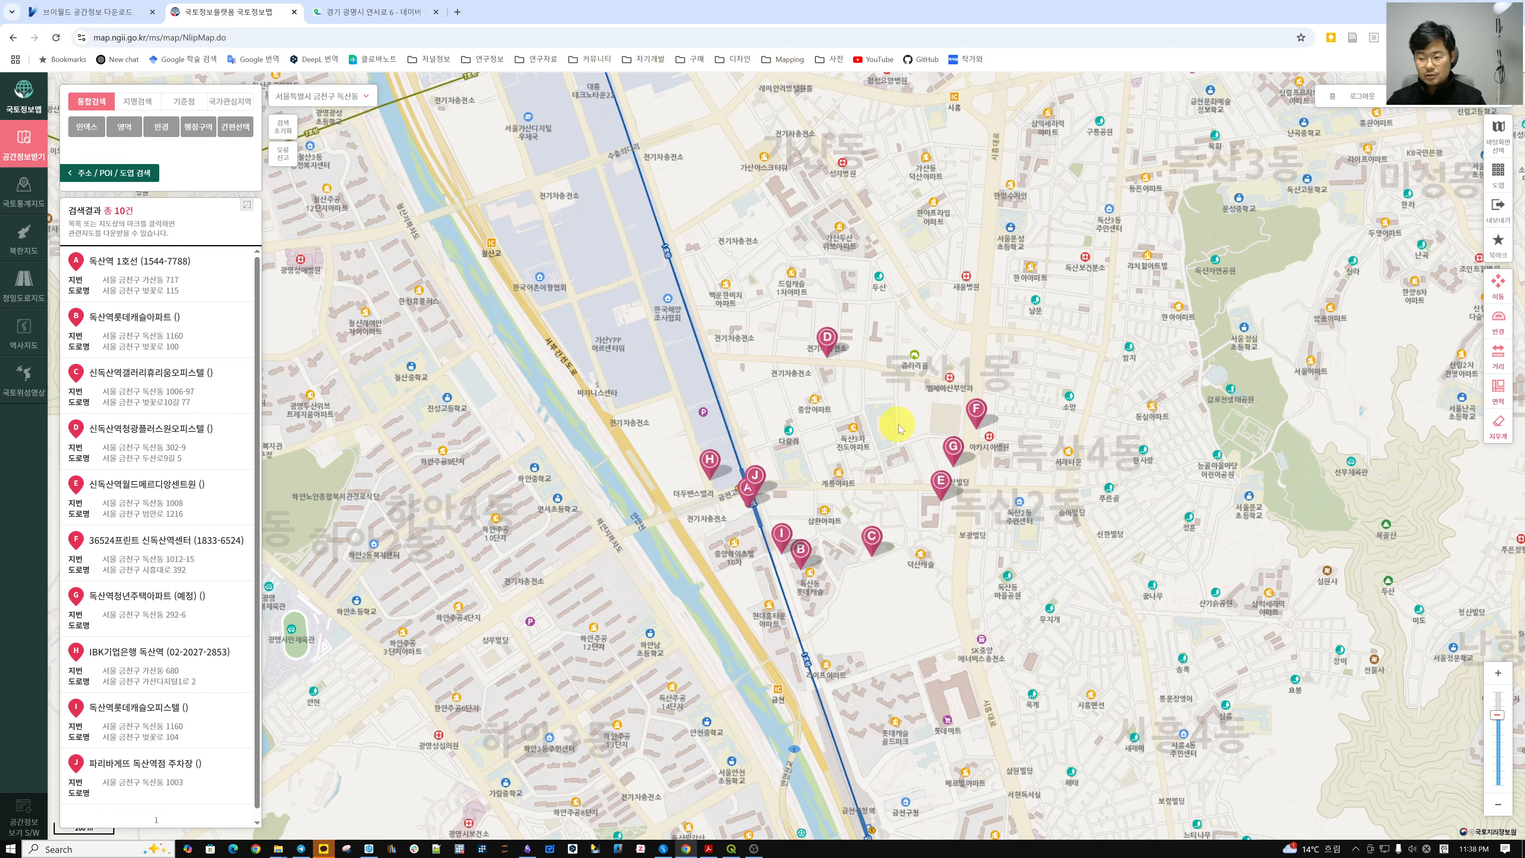
scroll(899, 429, "down", 3)
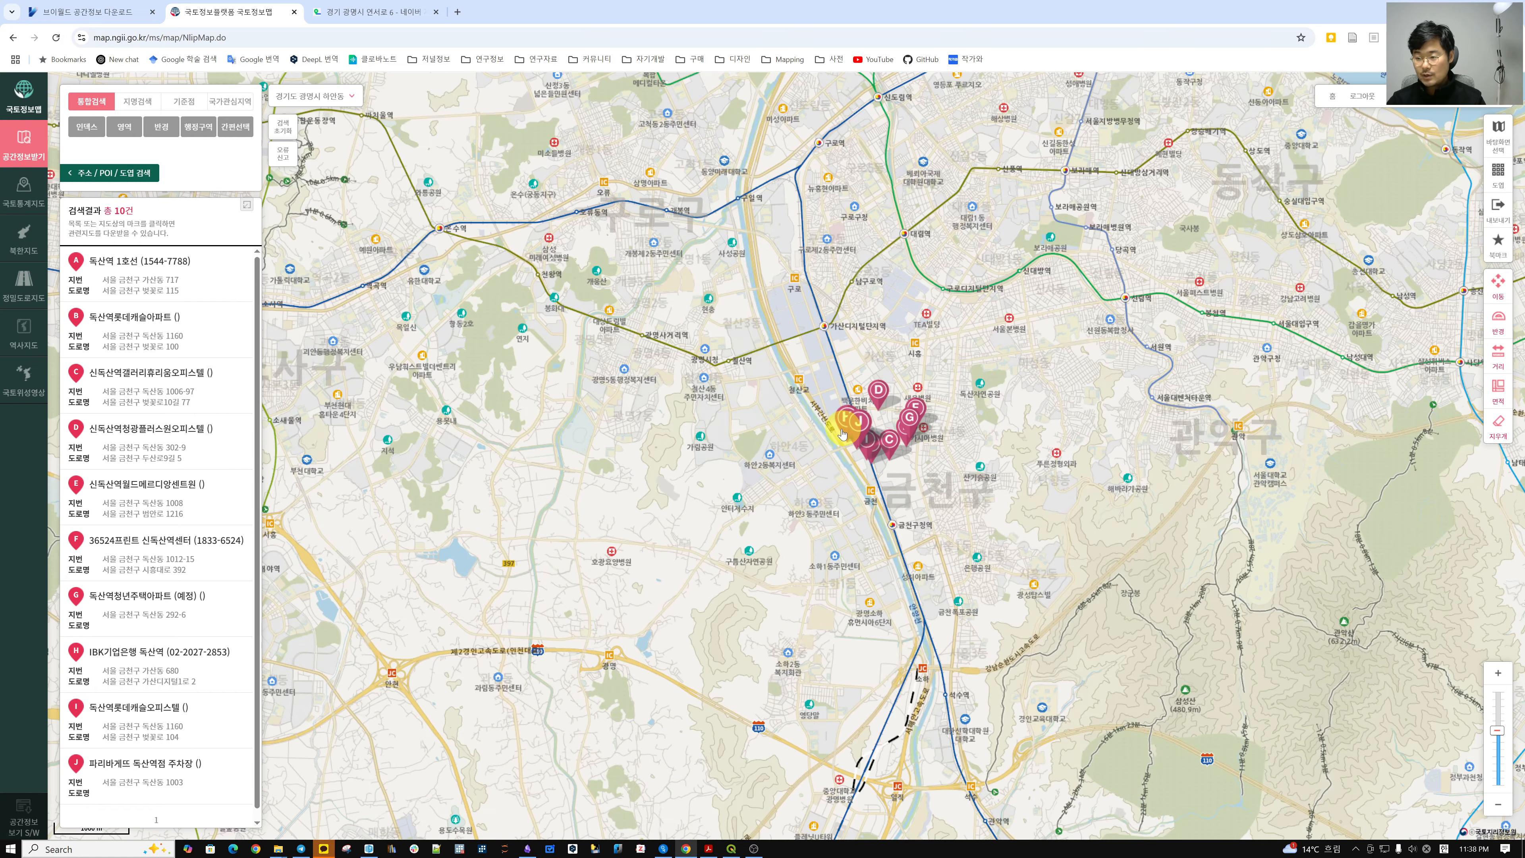
left_click_drag(738, 430, 754, 463)
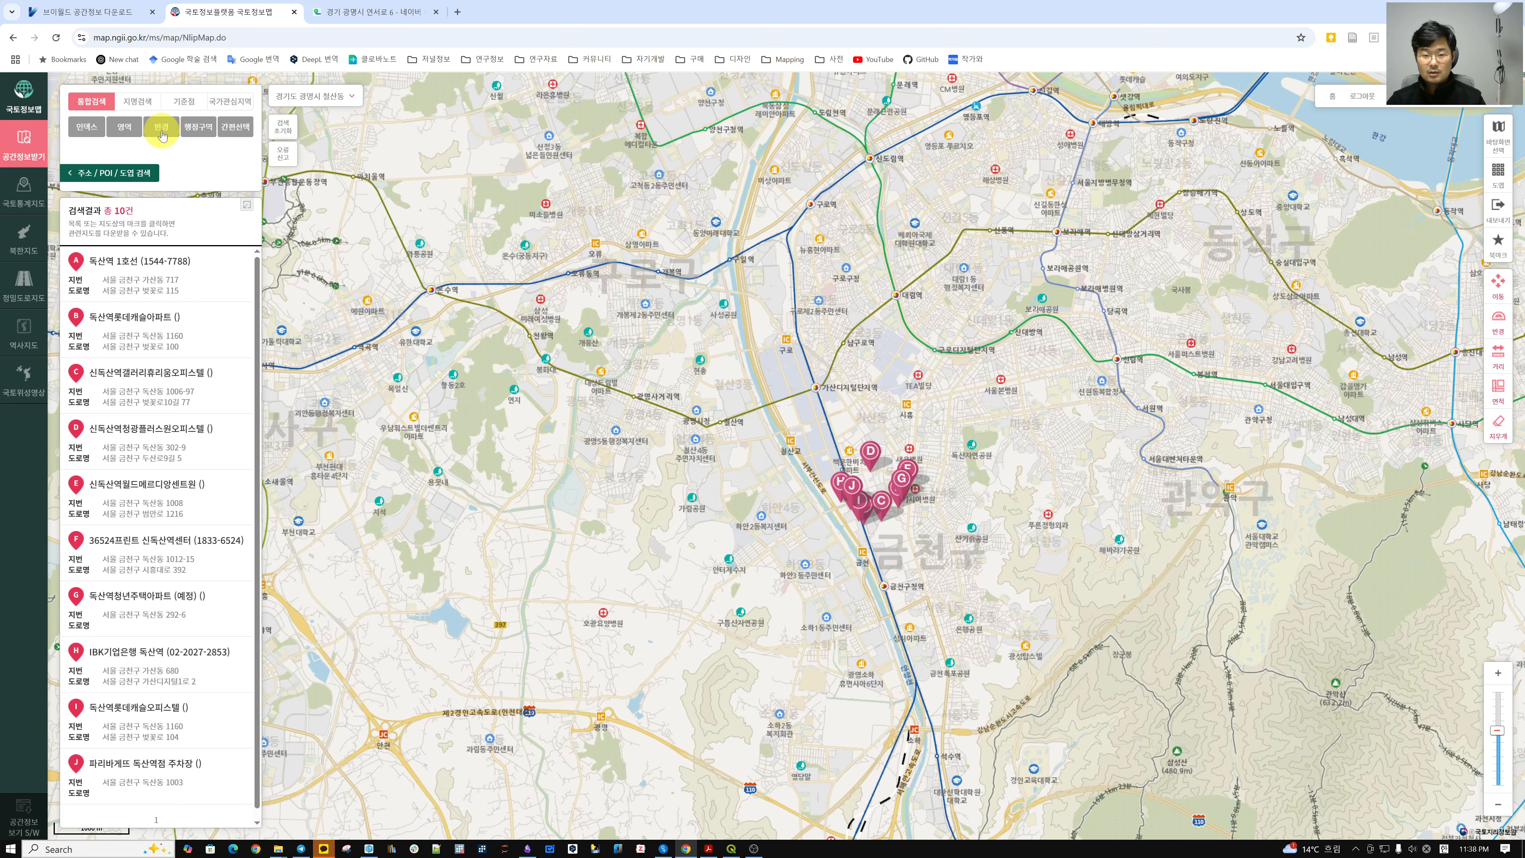
Draw a 사각형 area over Geumcheon-gu and list its 수치지도 files.
left_click(126, 127)
left_click(163, 152)
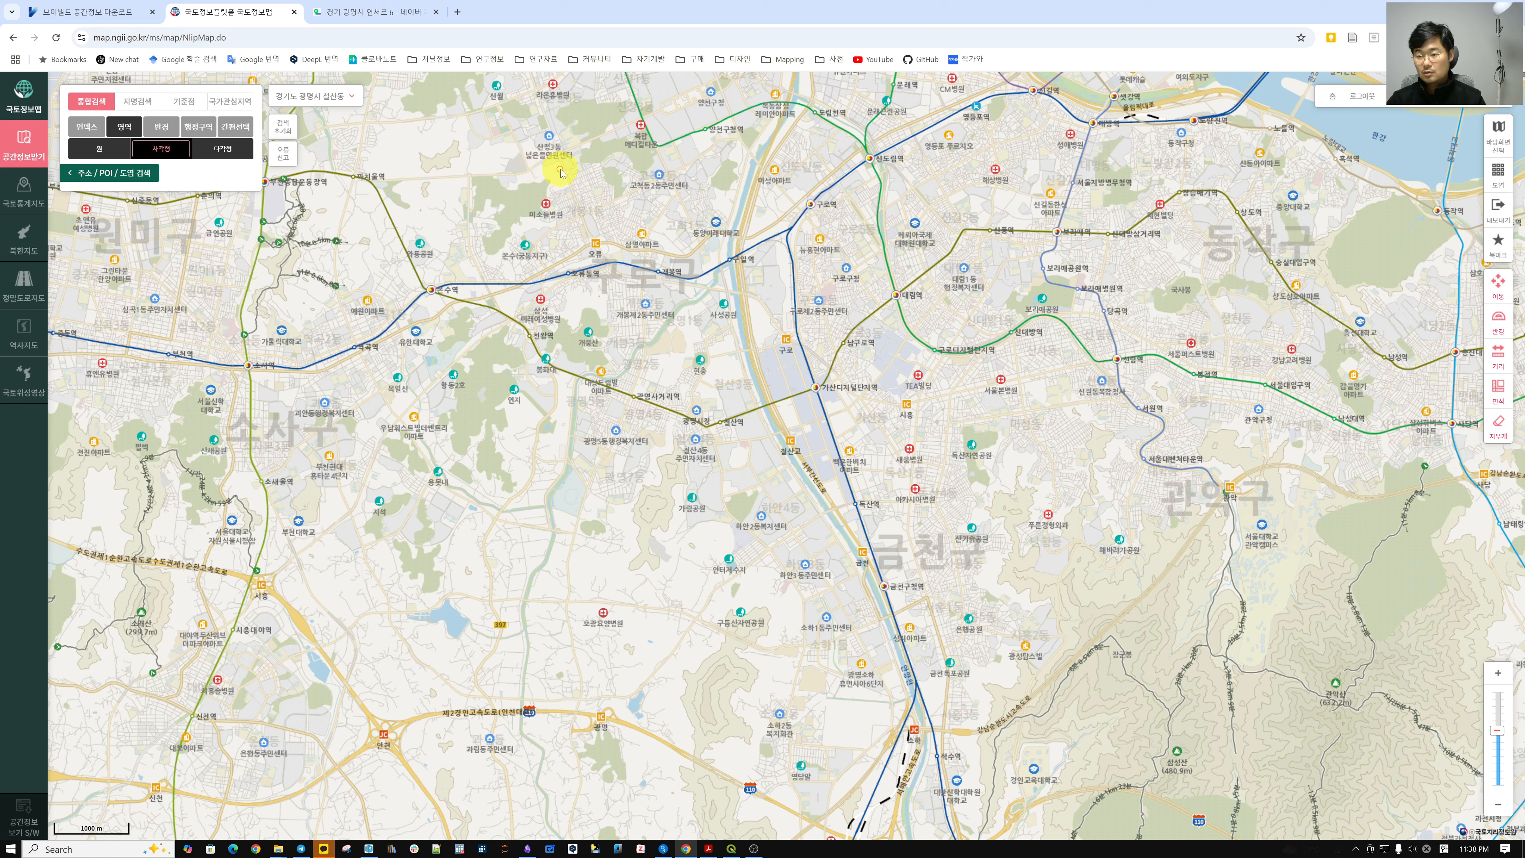
left_click_drag(554, 168, 1161, 781)
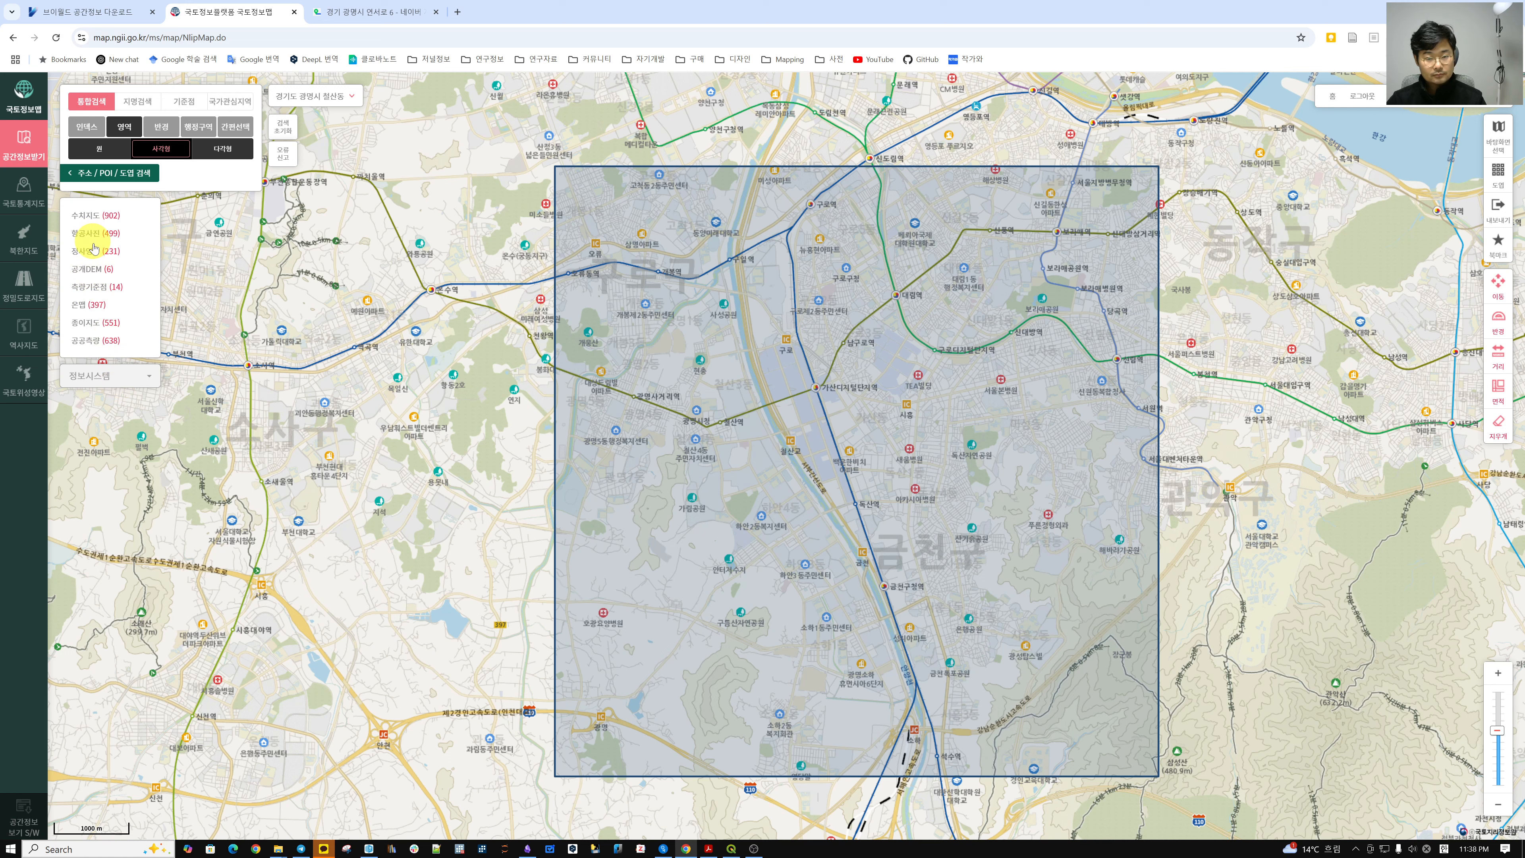
left_click(96, 215)
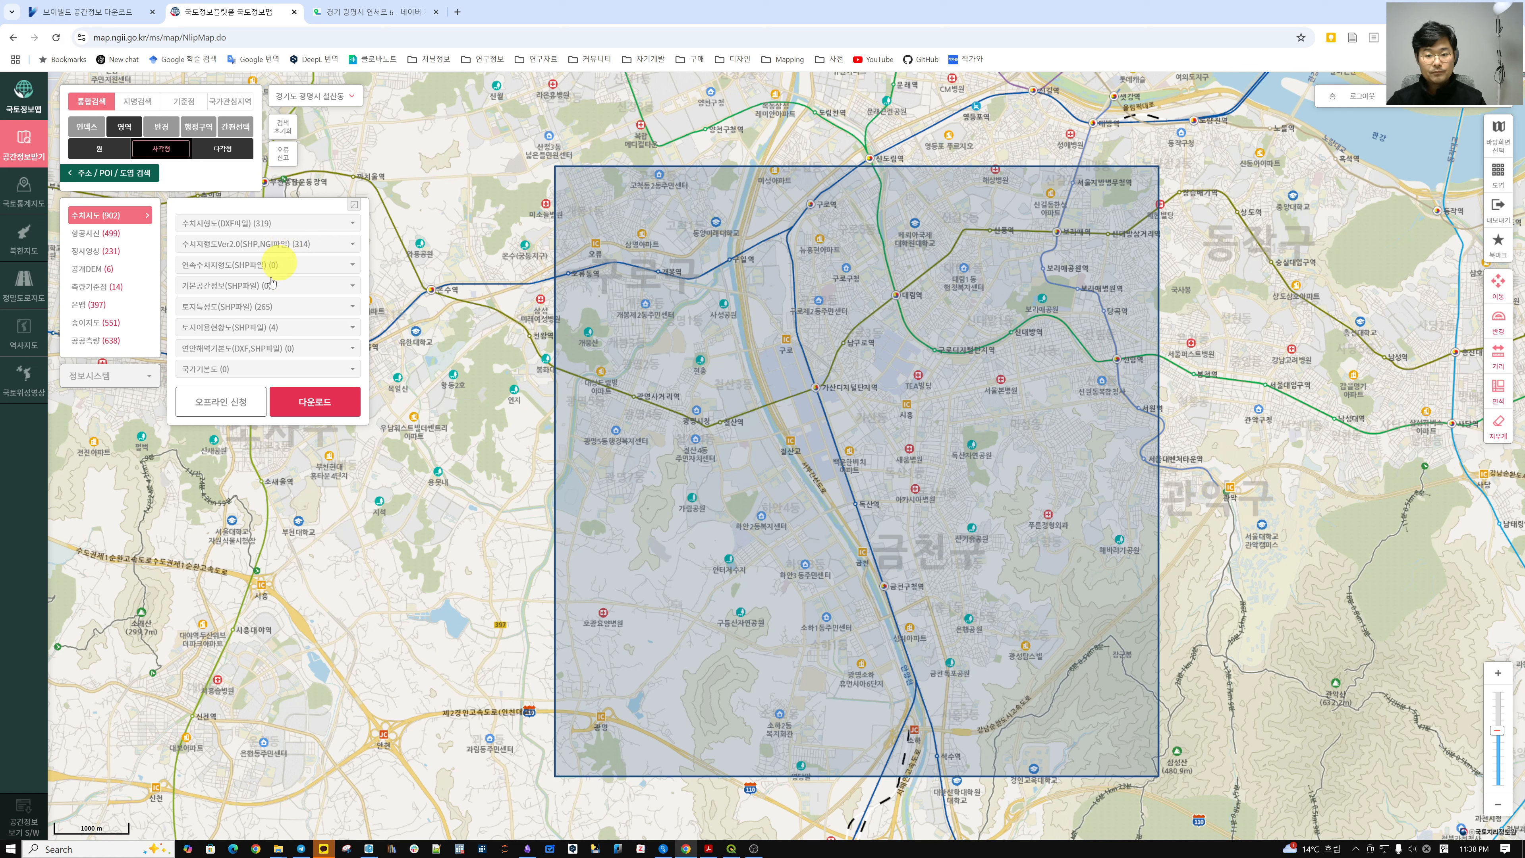
Pick 연속수치지형도 and try downloading; dismiss the nothing-selected alert.
left_click(302, 327)
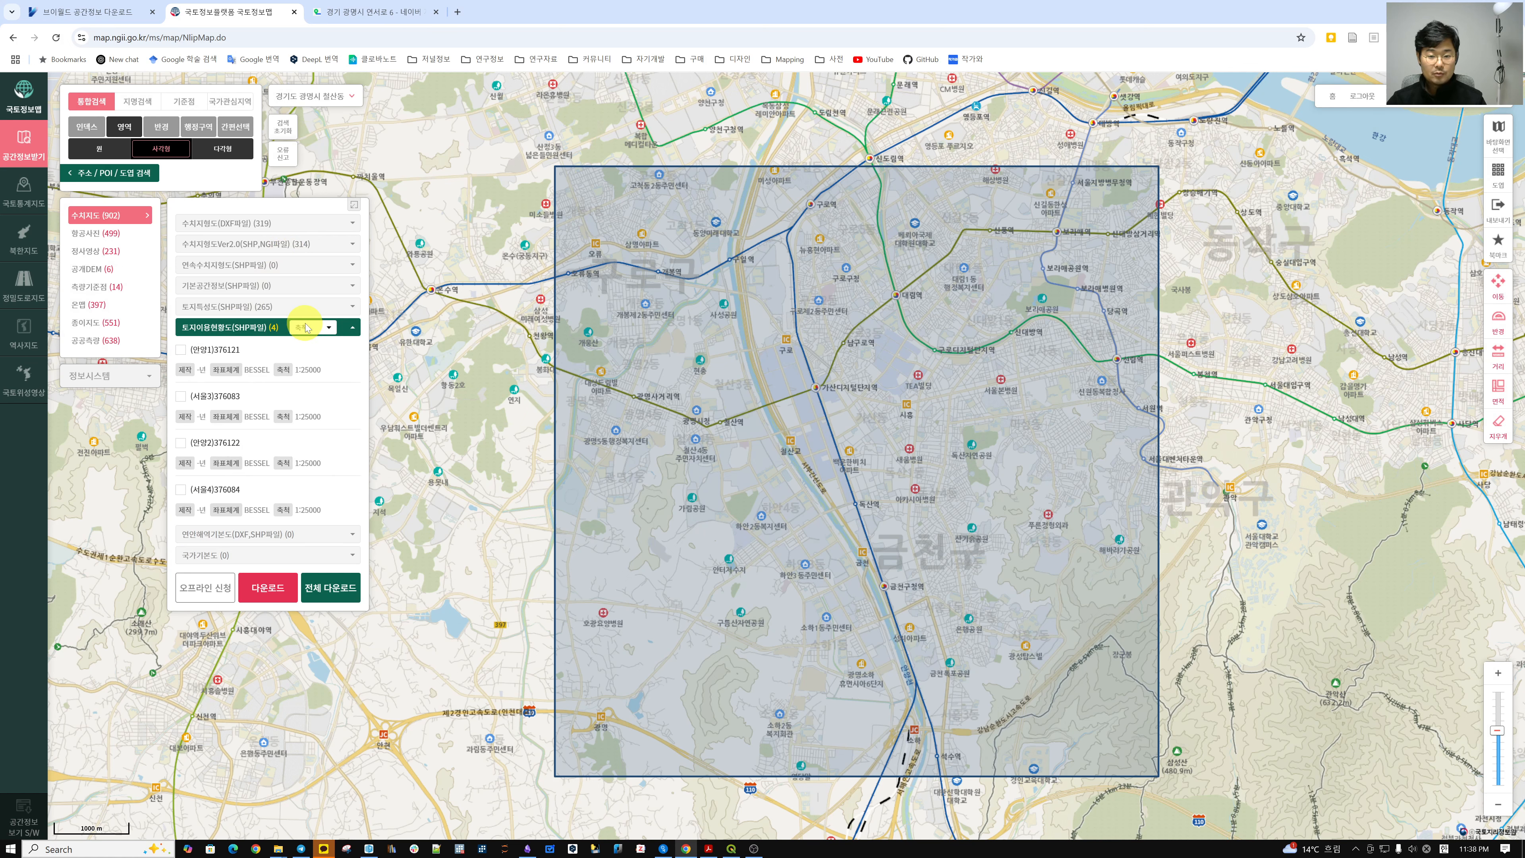
left_click(256, 330)
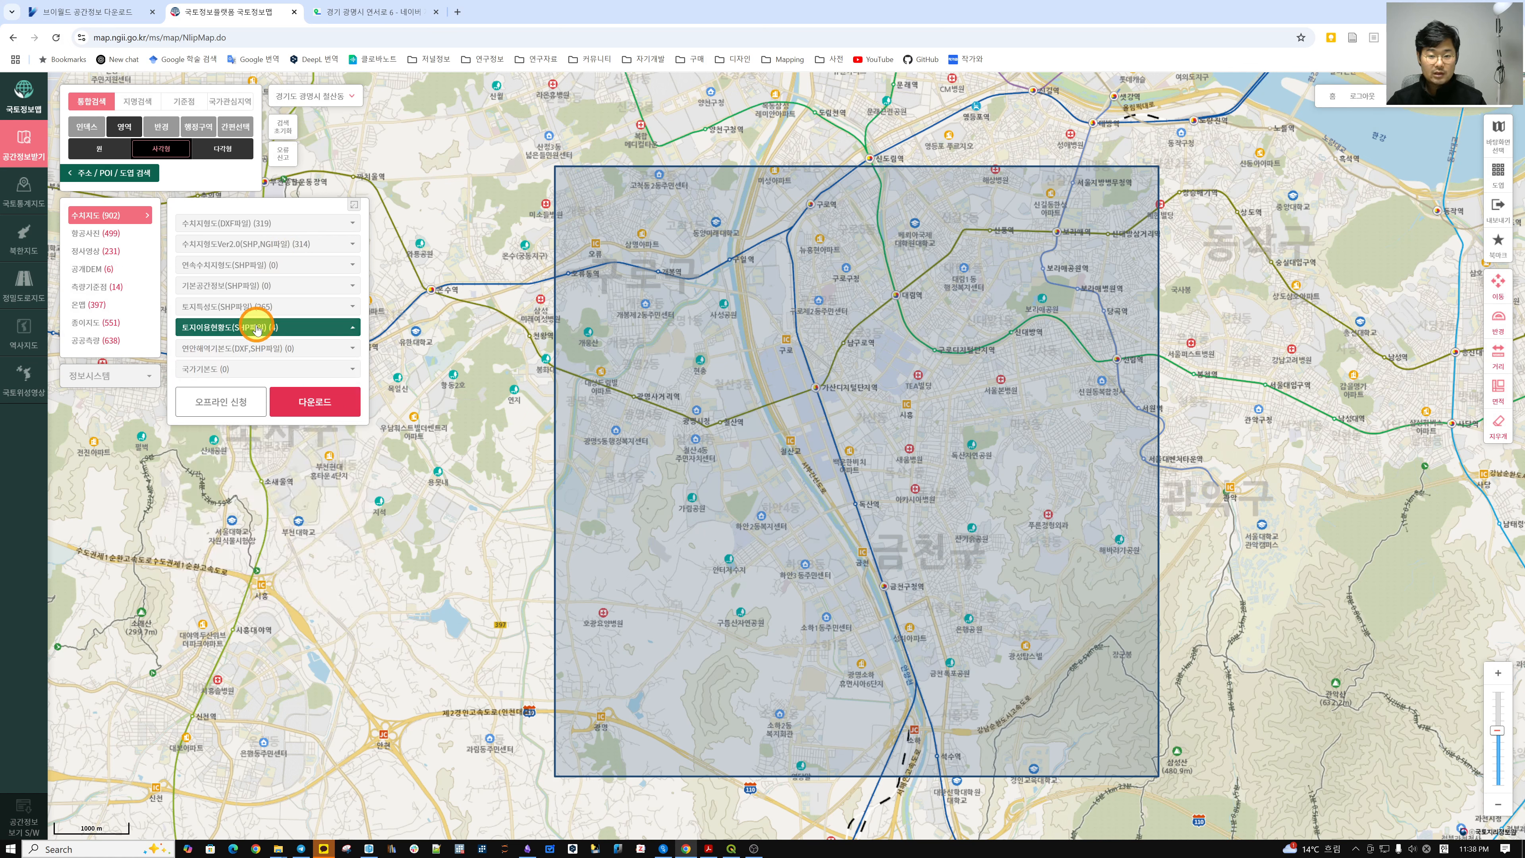
left_click(258, 266)
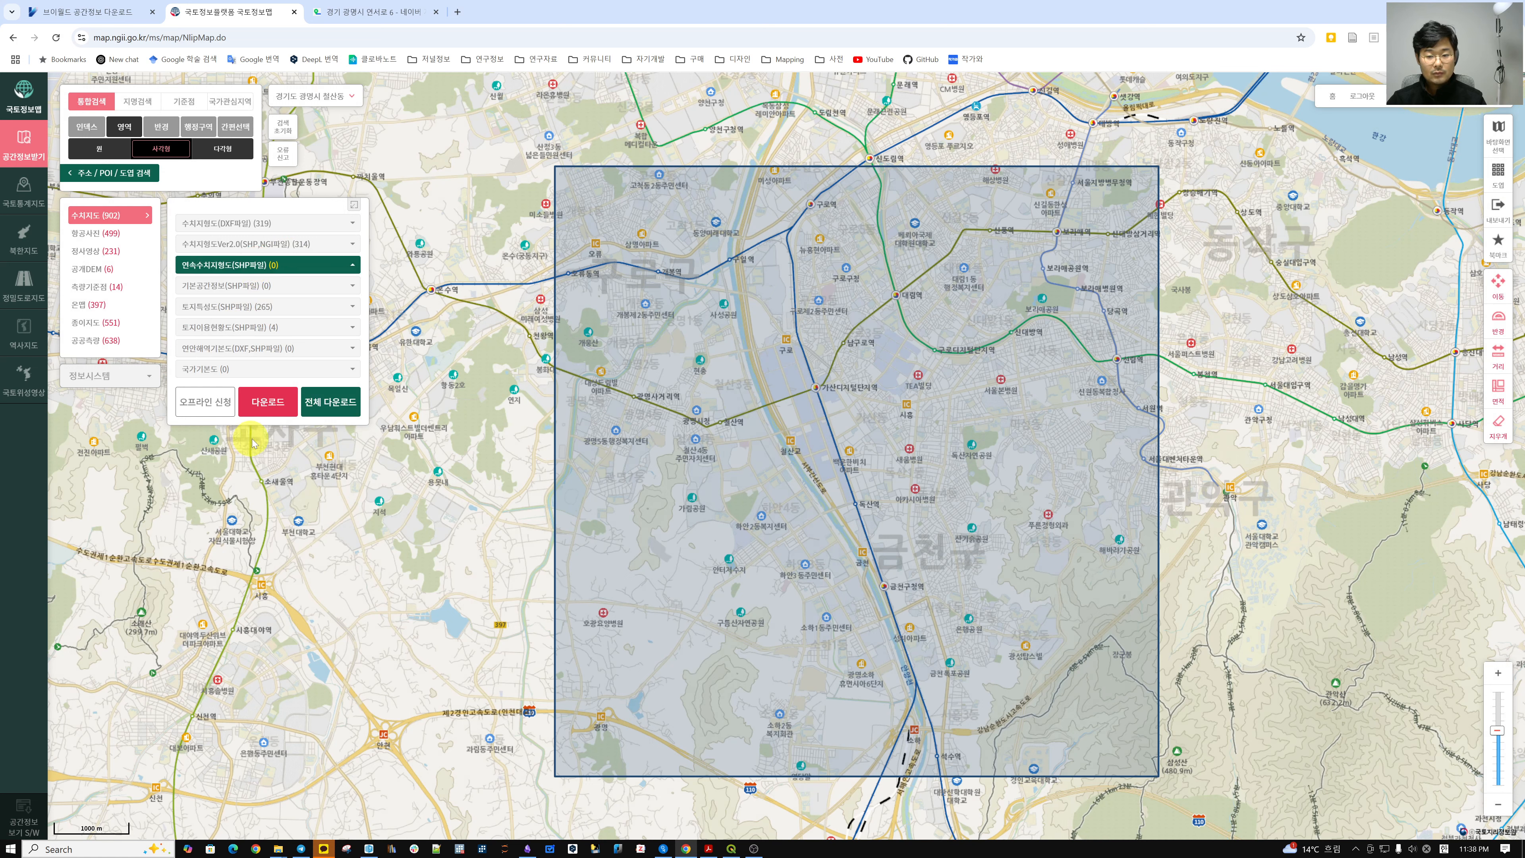
left_click(264, 400)
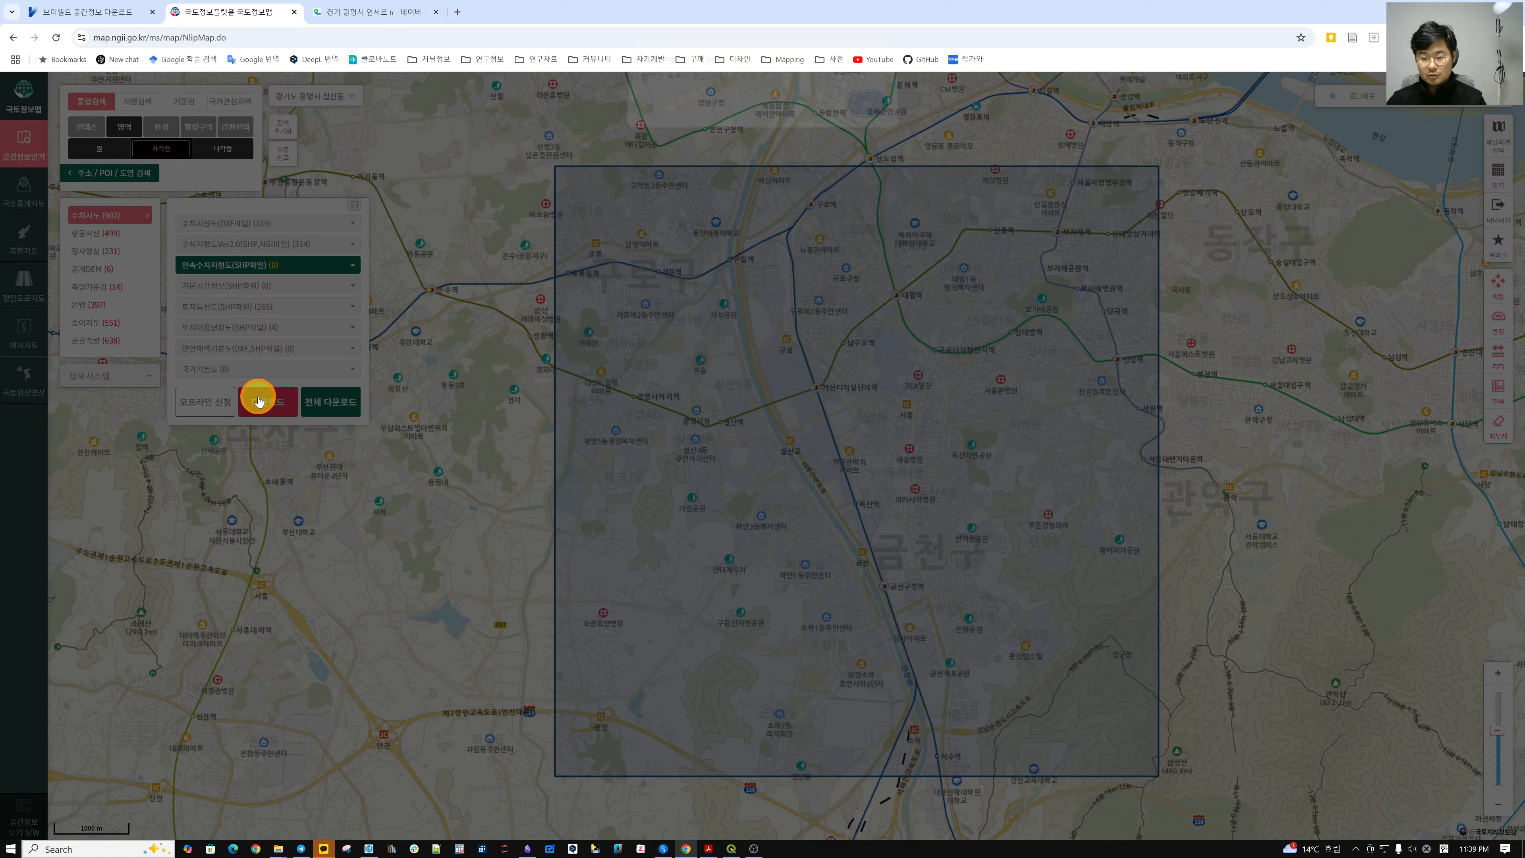
left_click(865, 112)
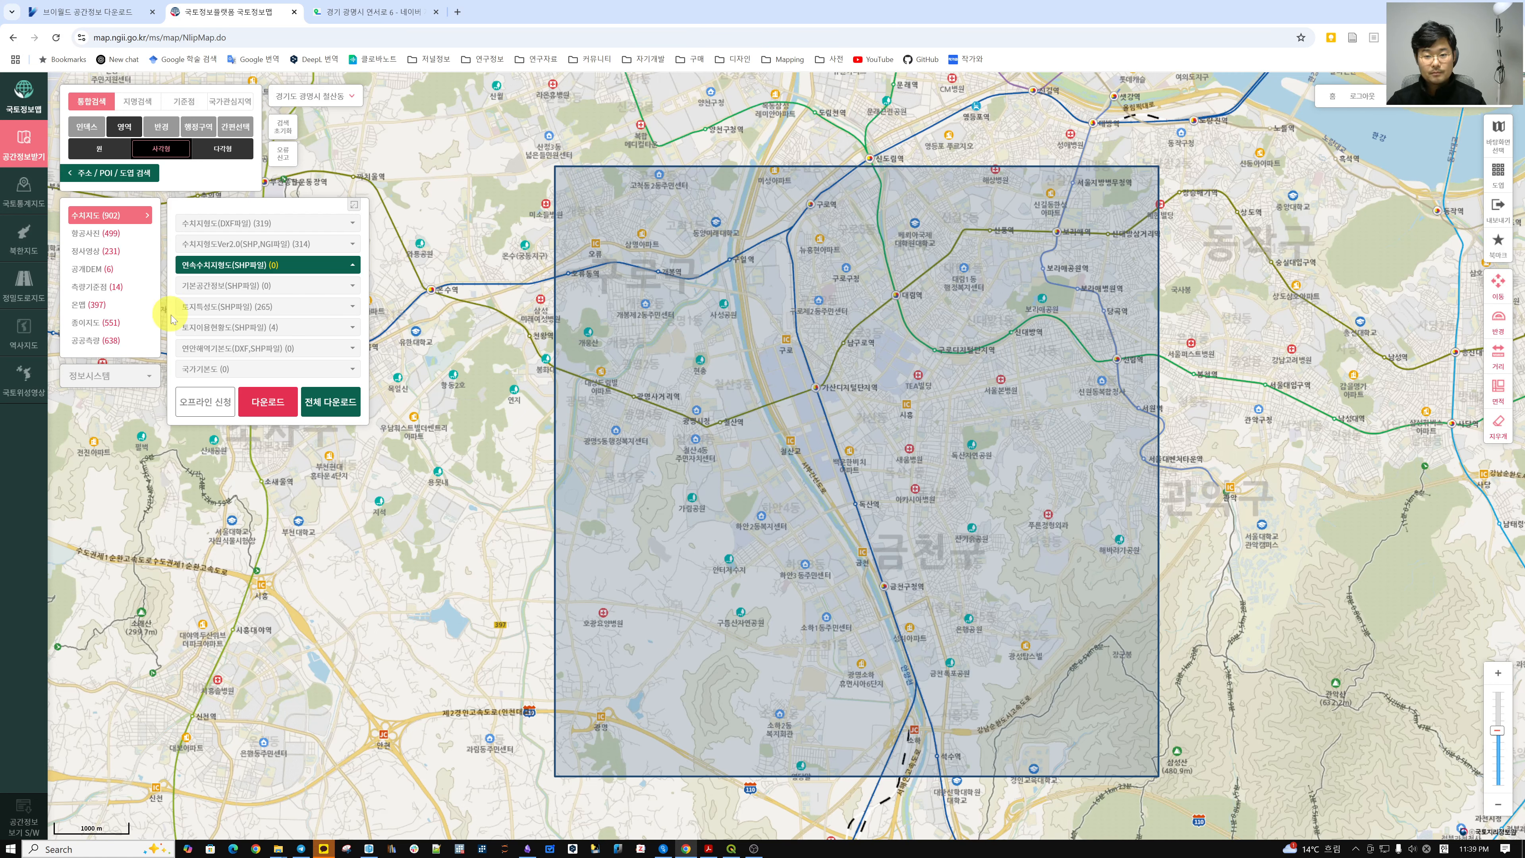
Preview the first 수치지형도Ver2.0 sheet on the map, then remove the preview.
left_click(237, 245)
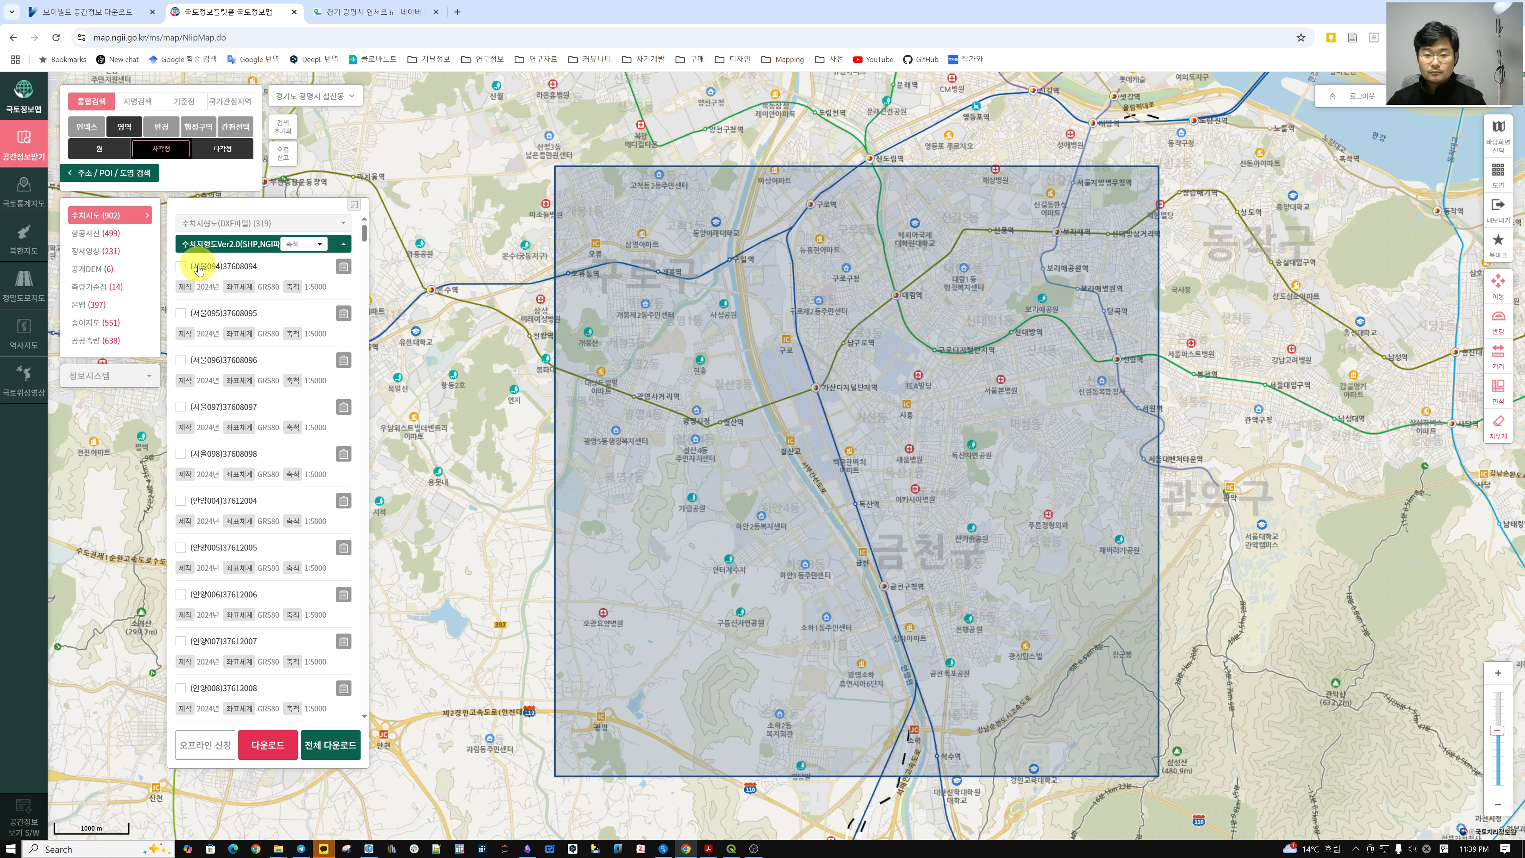
left_click(181, 267)
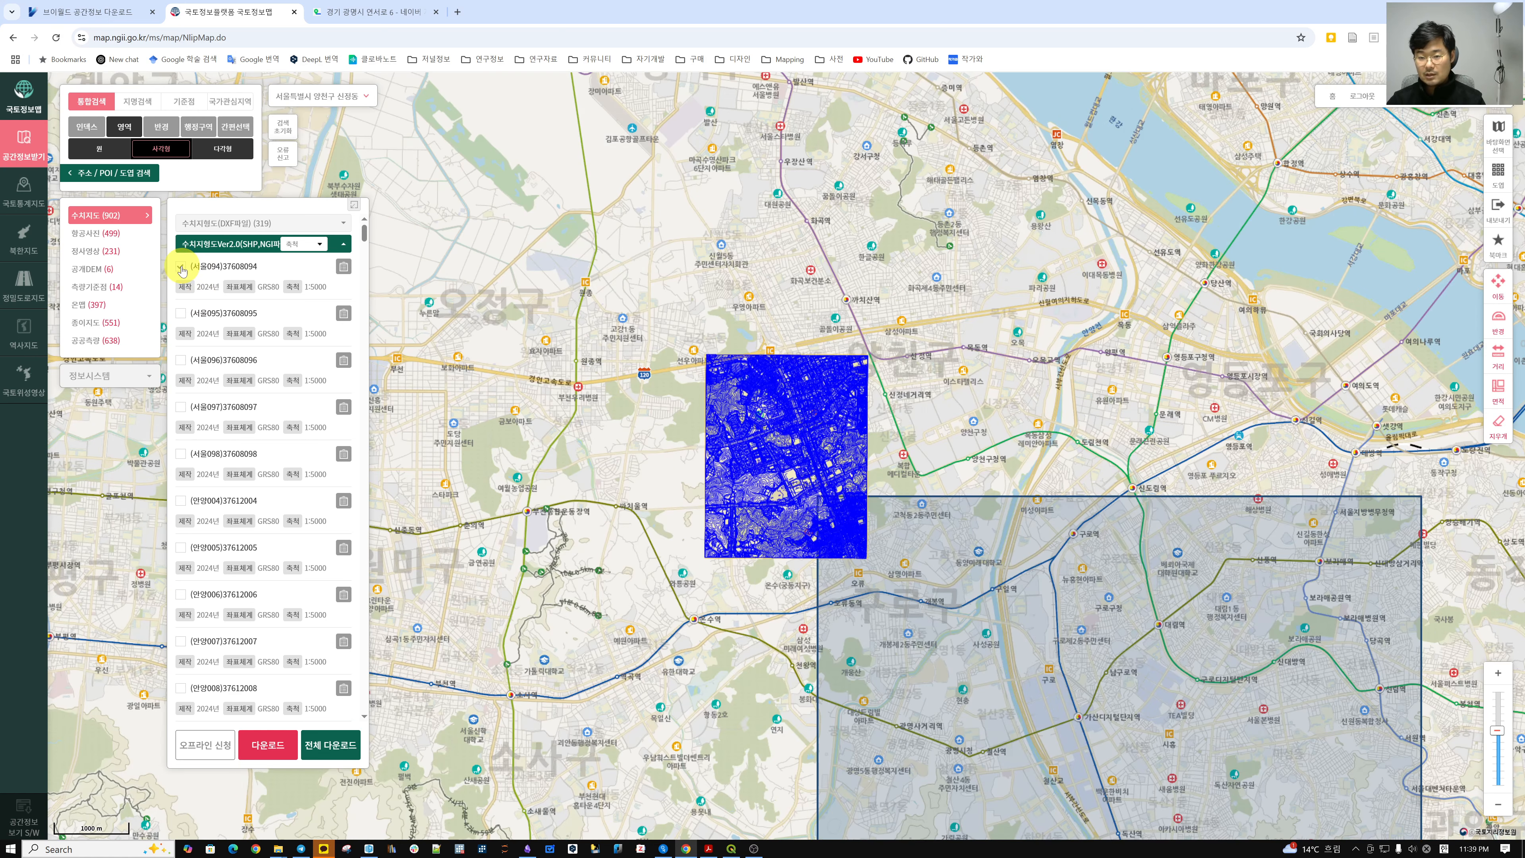
left_click_drag(682, 581, 538, 375)
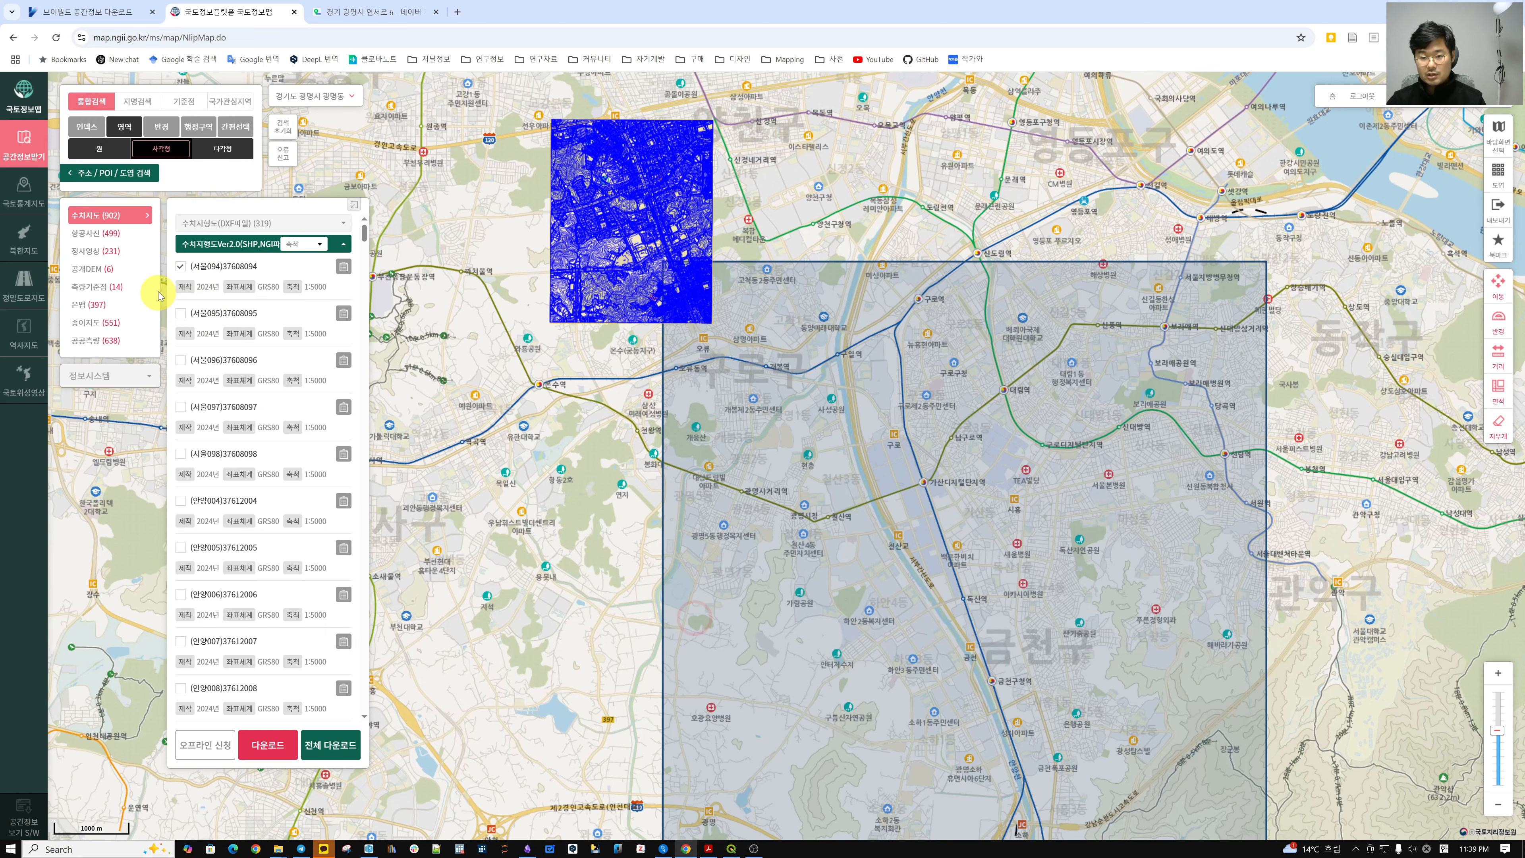
left_click(181, 267)
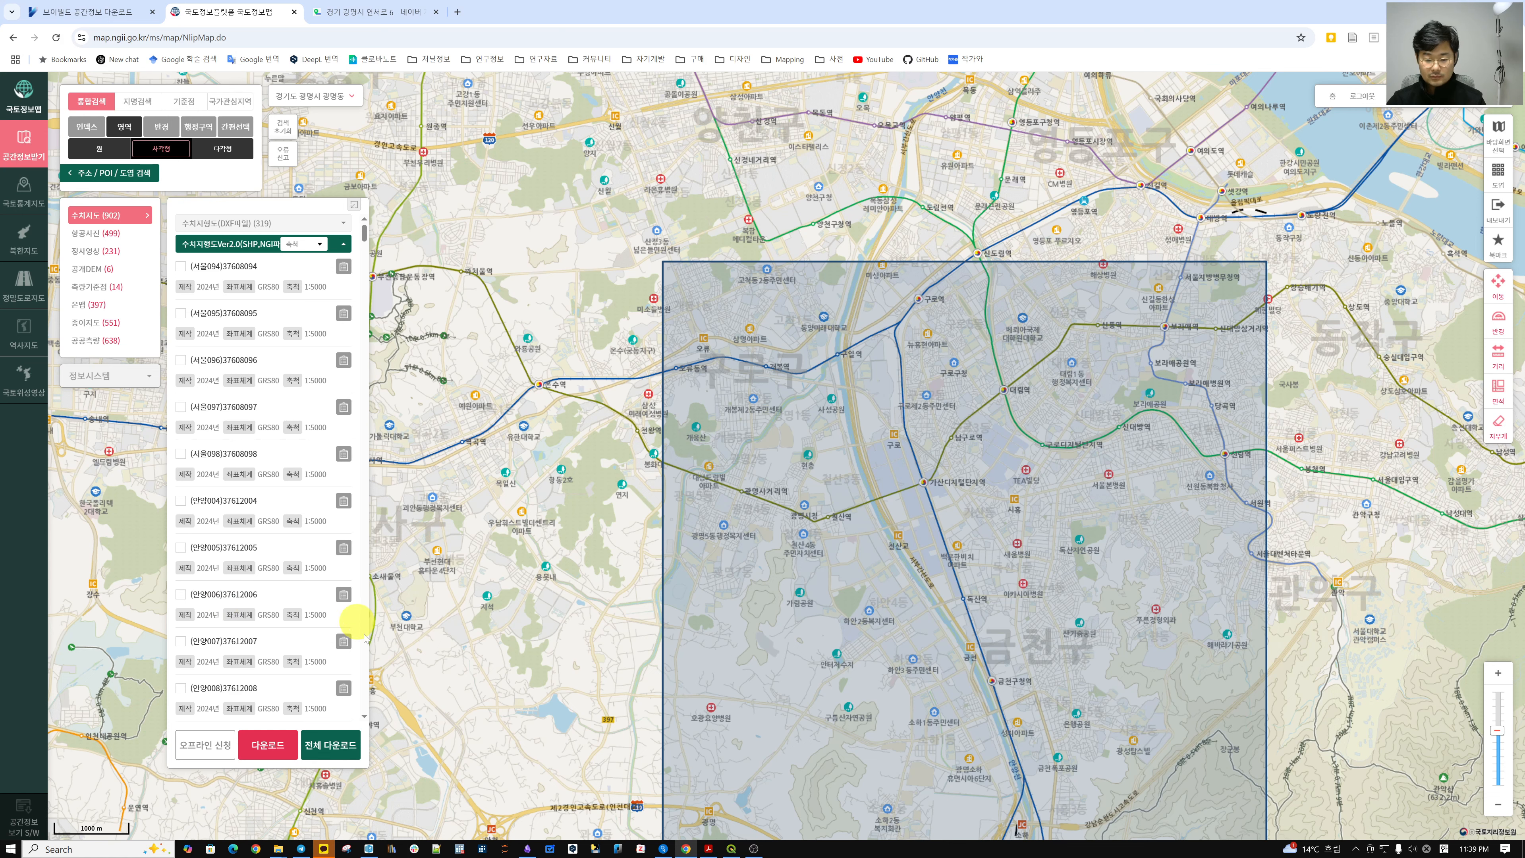
left_click_drag(827, 627, 742, 540)
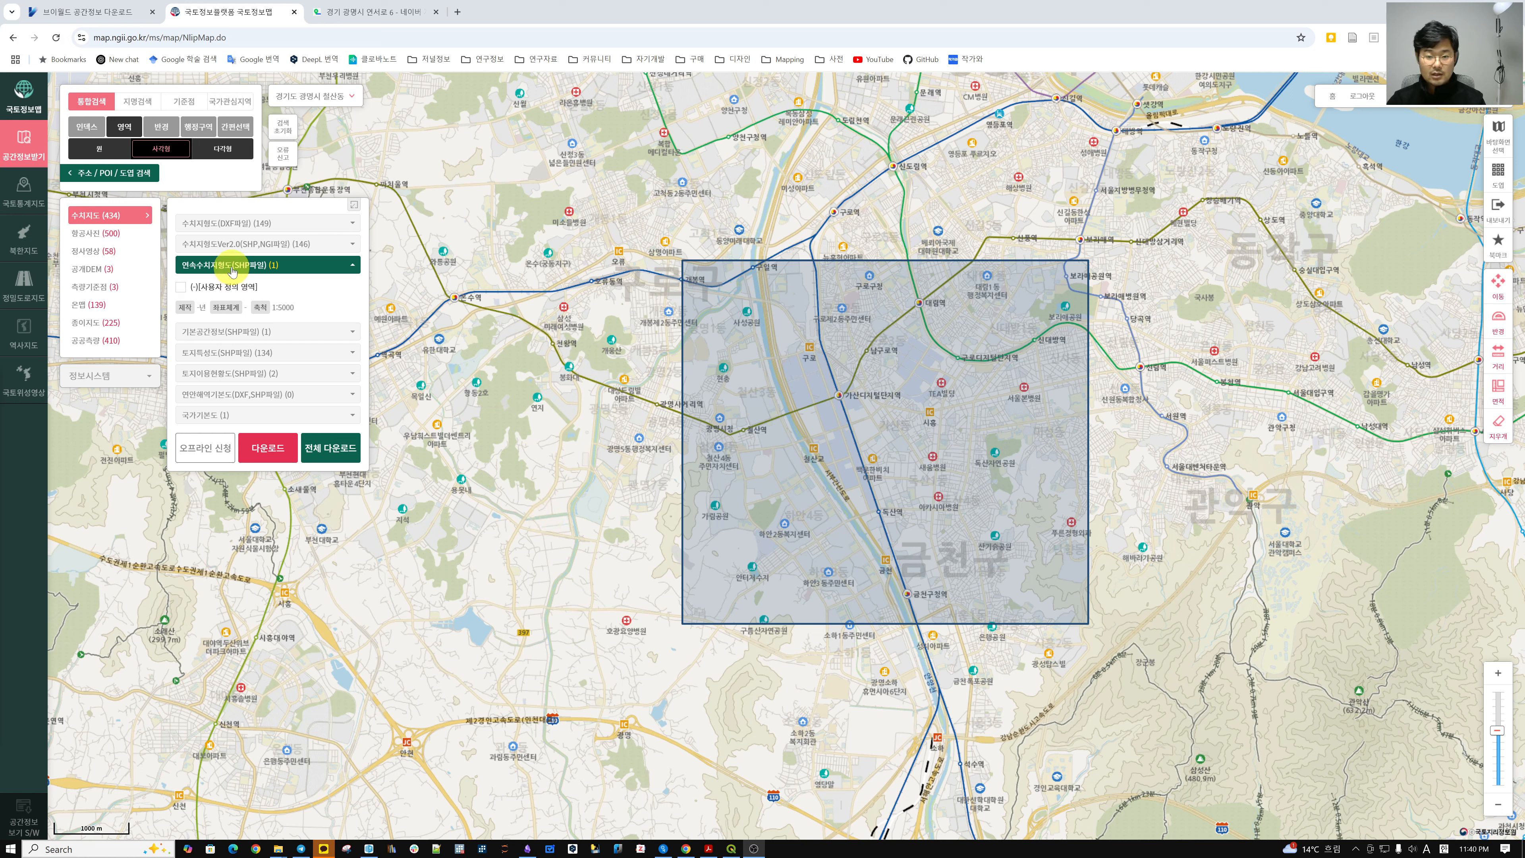
left_click(293, 253)
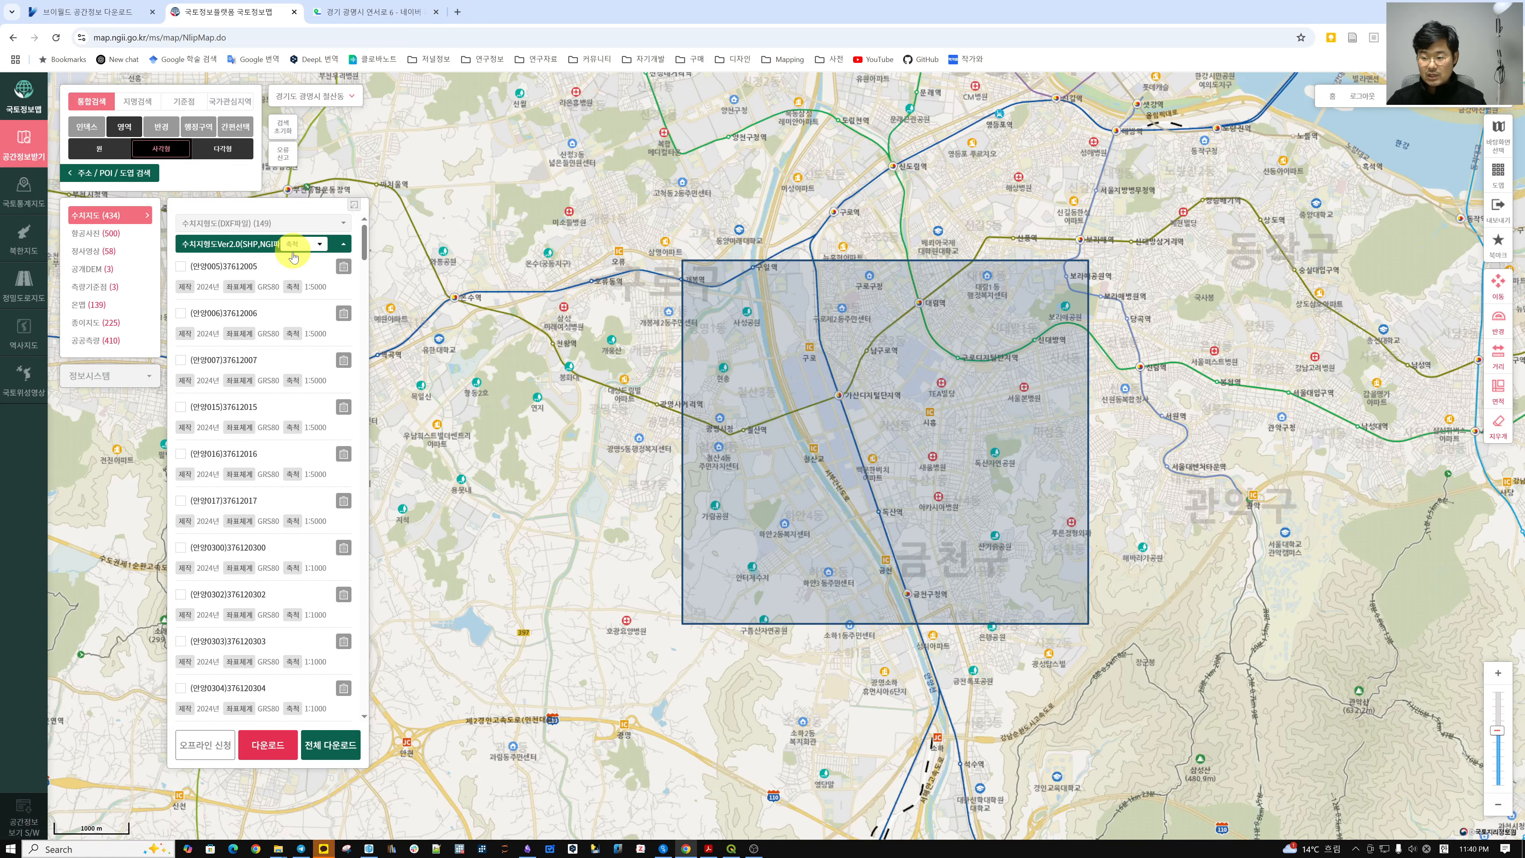
left_click(181, 268)
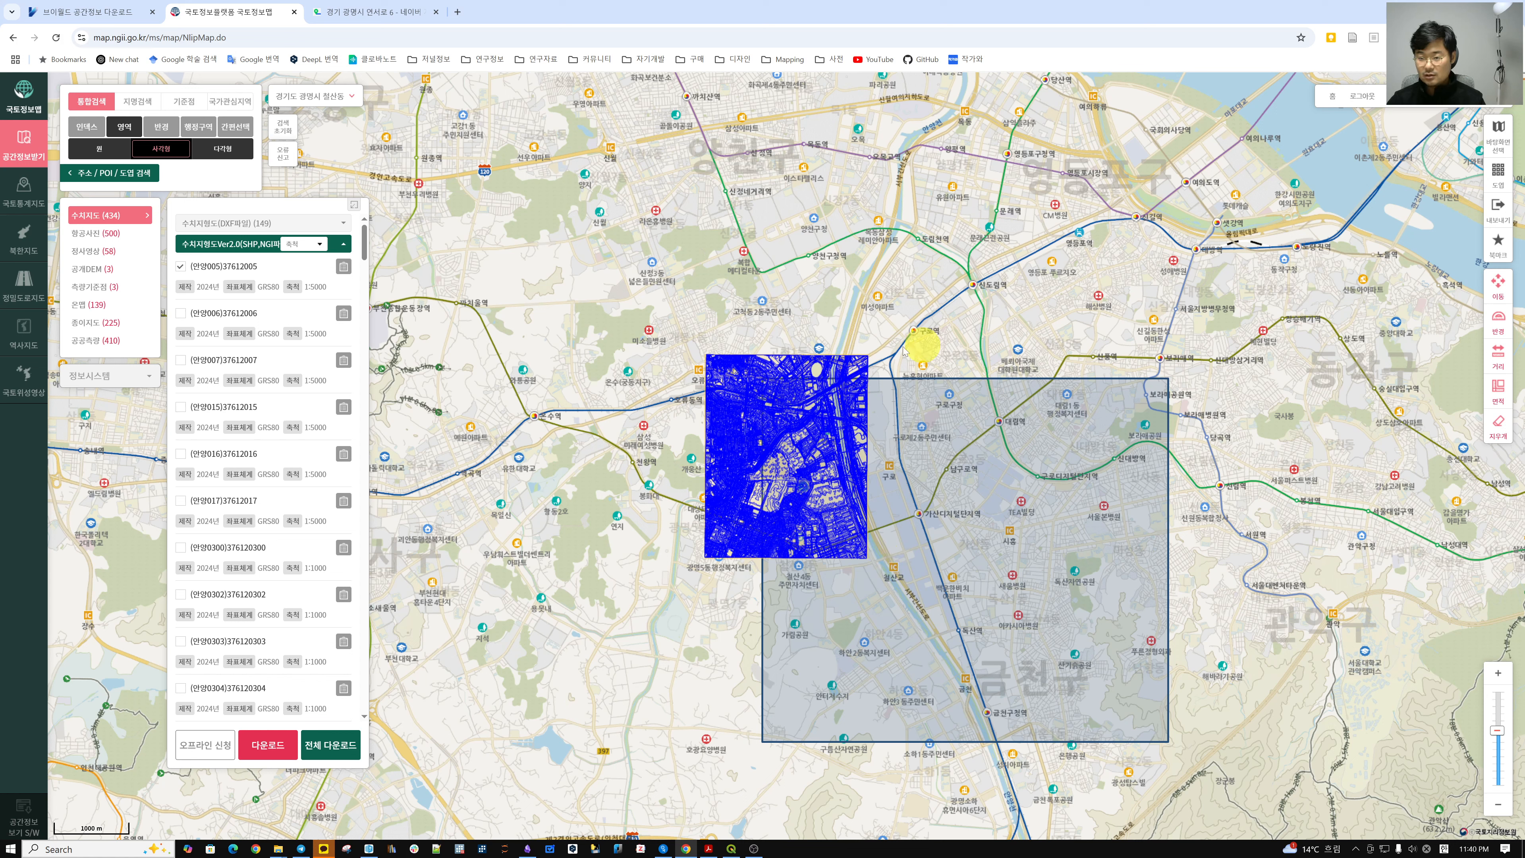
left_click(180, 270)
scroll(249, 355, "down", 3)
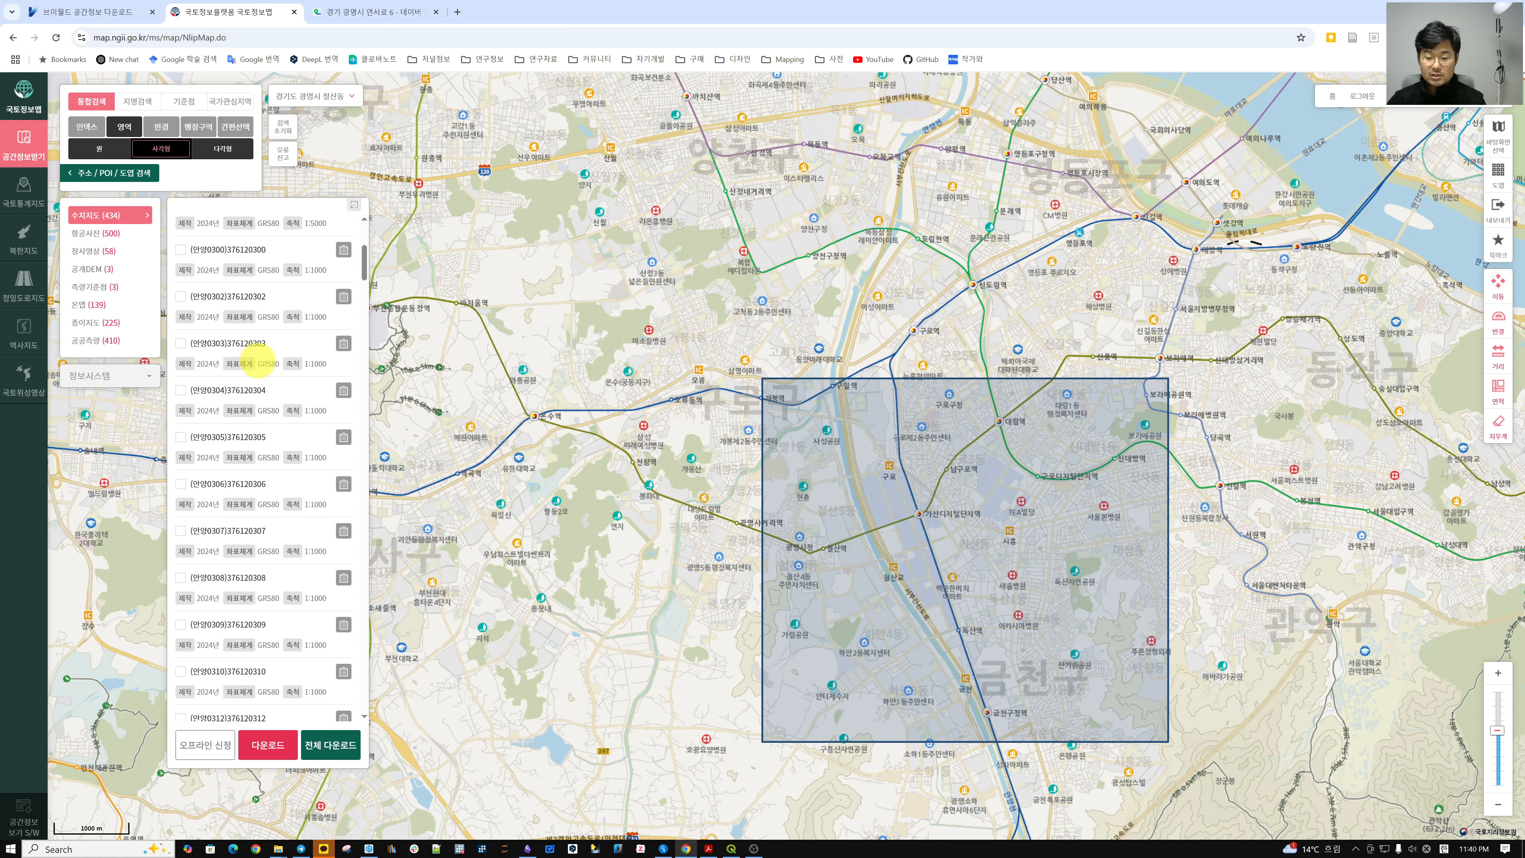
scroll(259, 391, "up", 3)
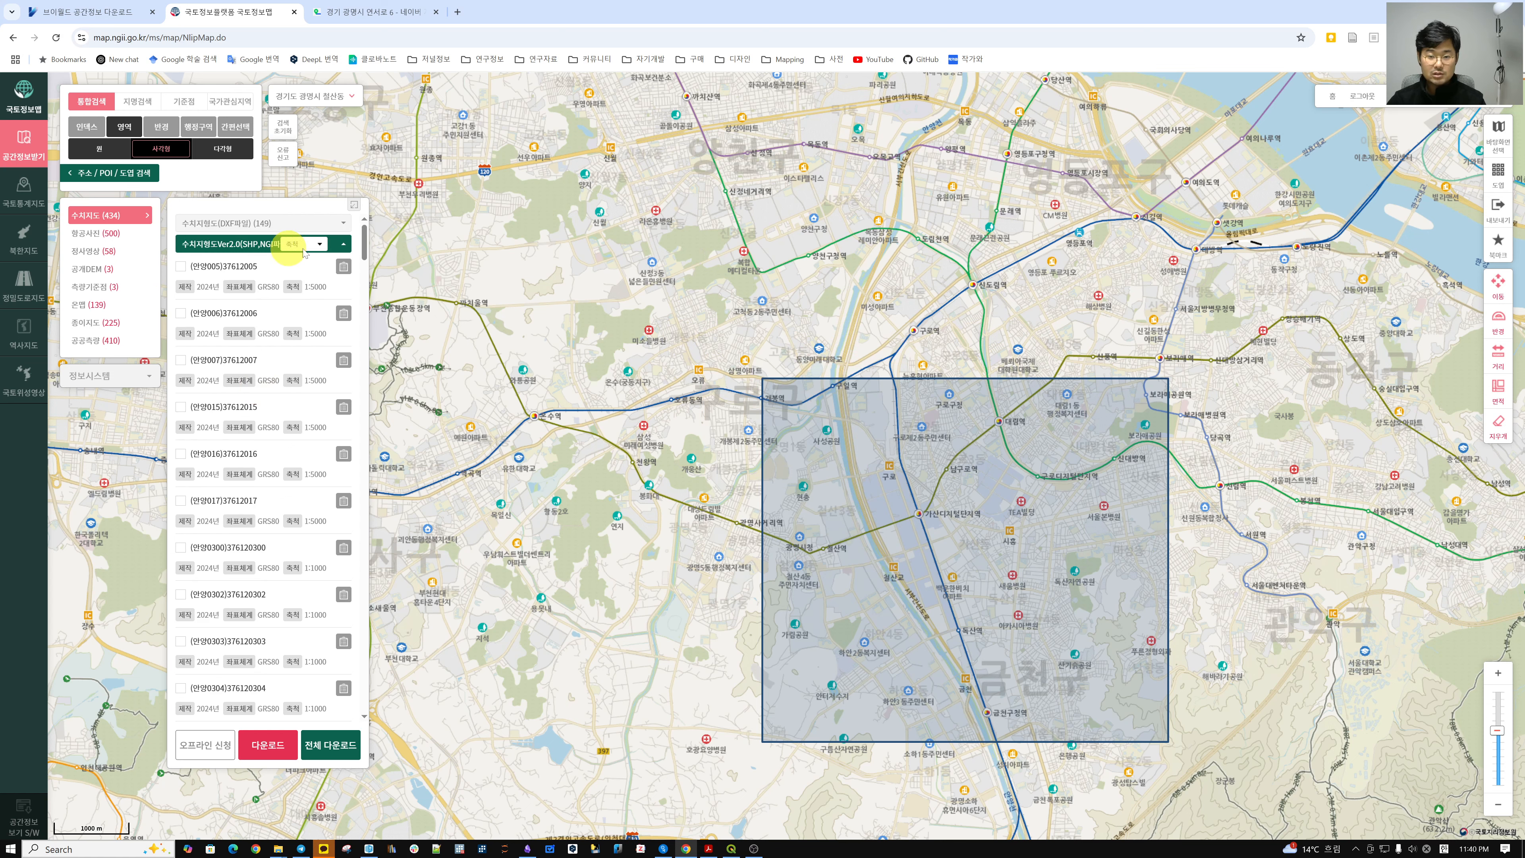
left_click(345, 247)
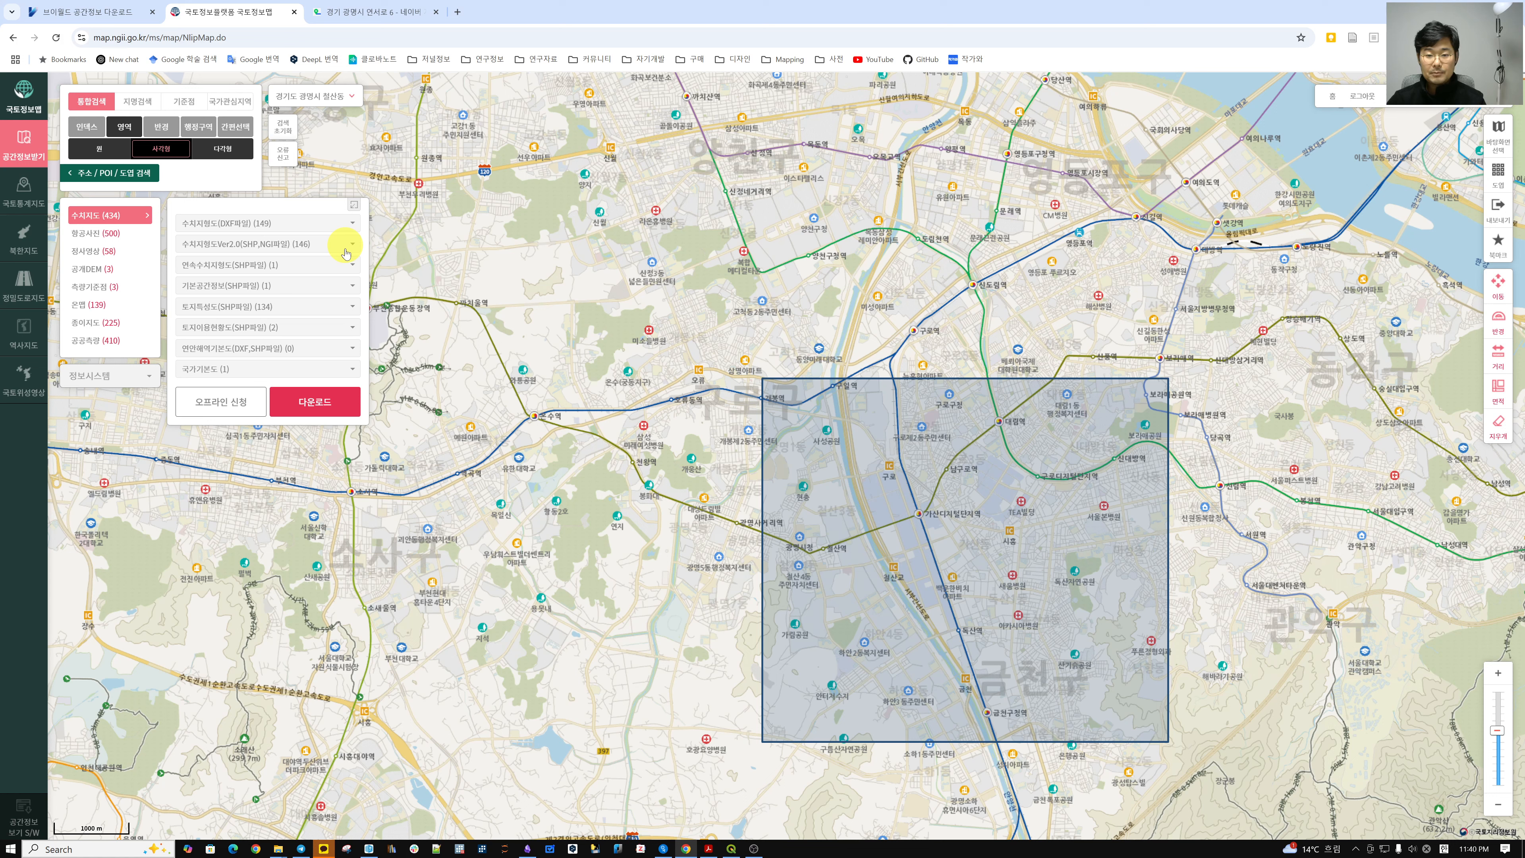
Tick the 1:5000 연속수치지도 user-defined area sheet and open its 다운로드 form.
left_click(285, 267)
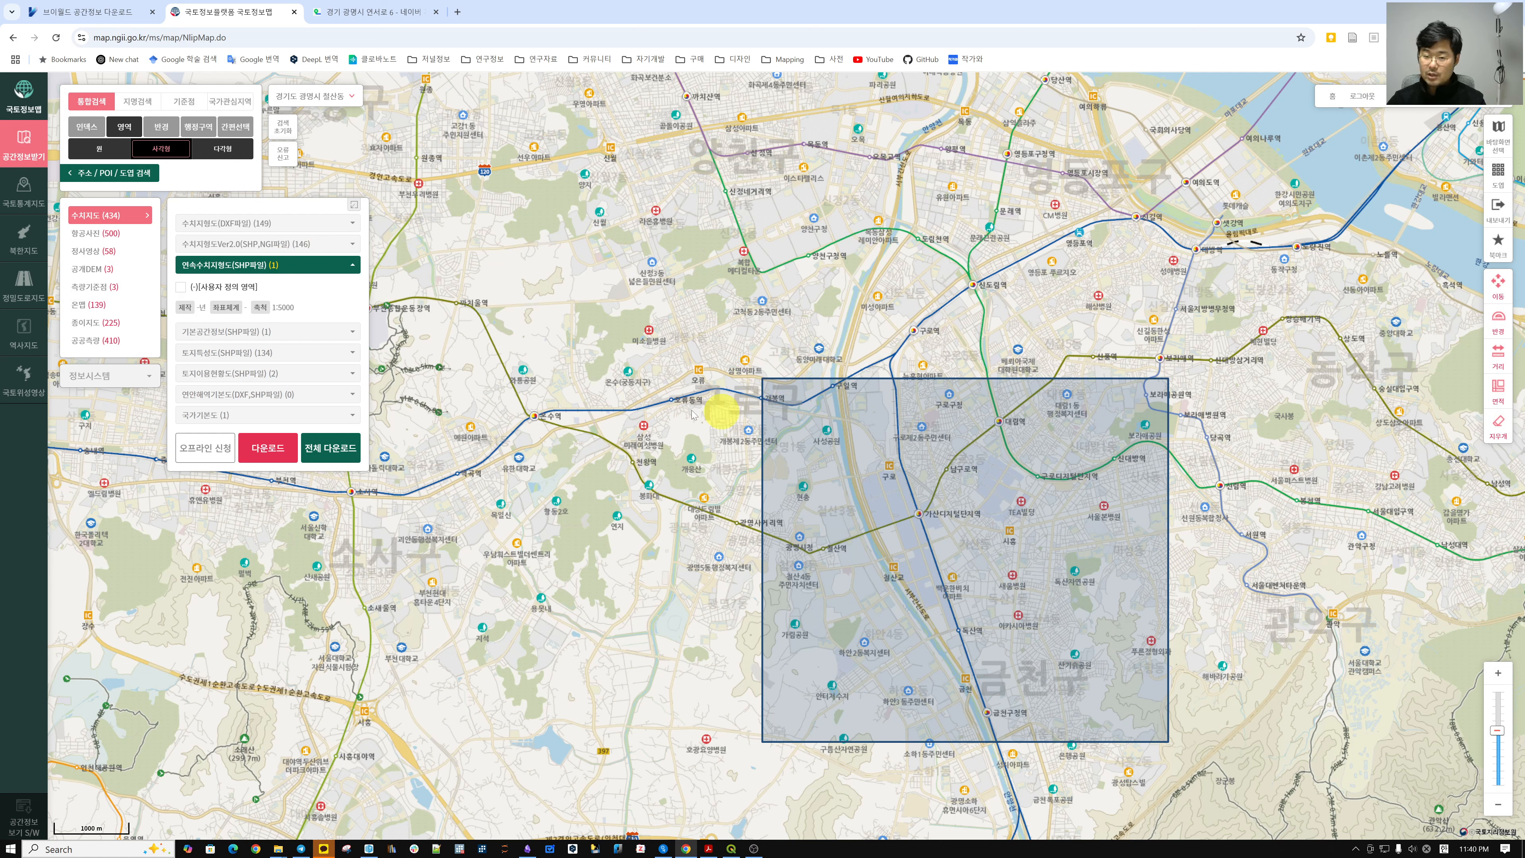
left_click(180, 287)
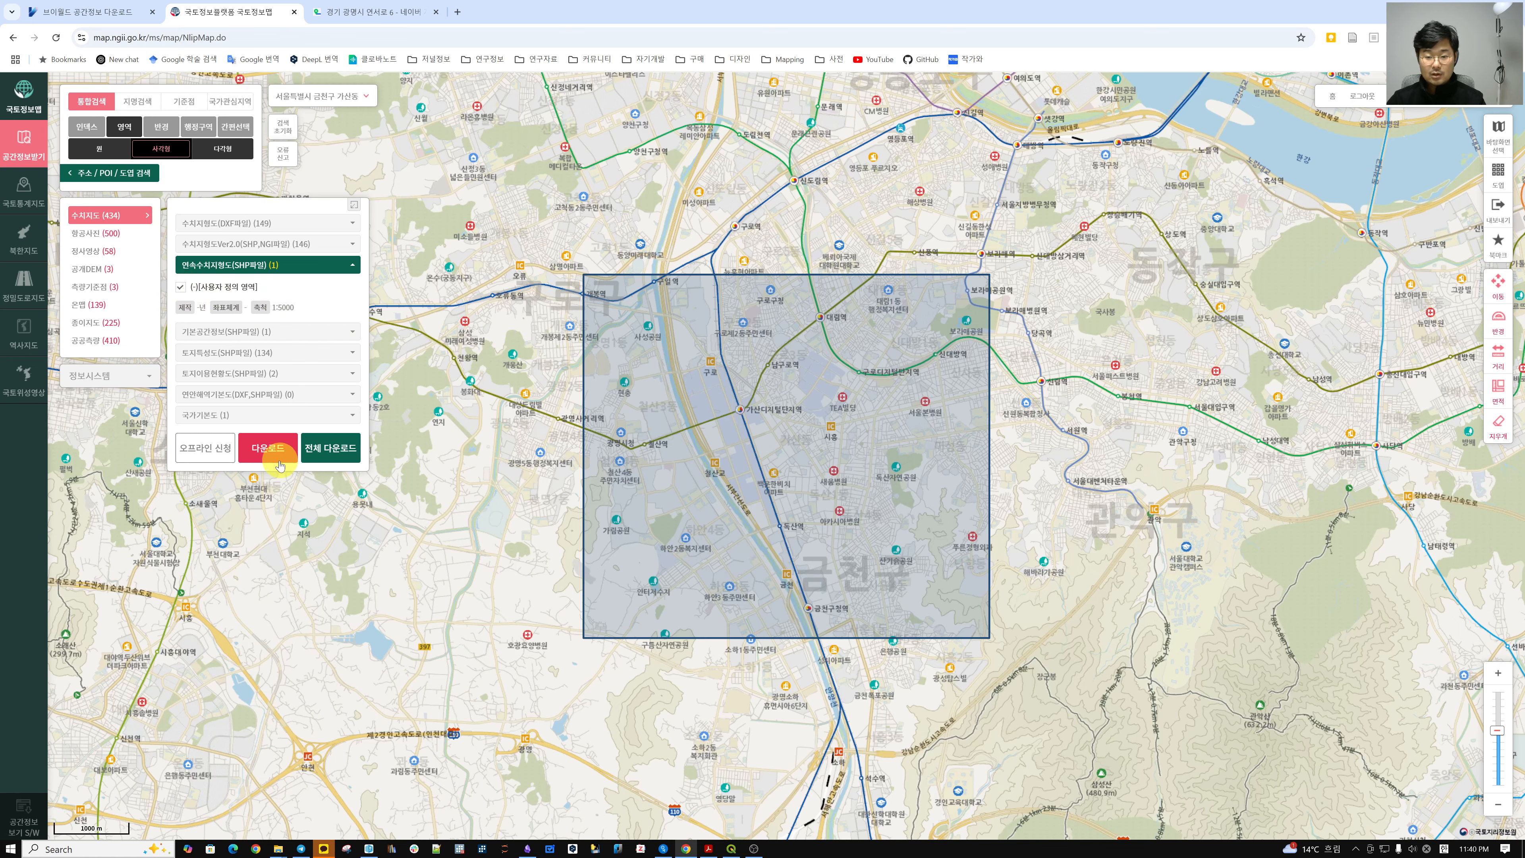
left_click(268, 447)
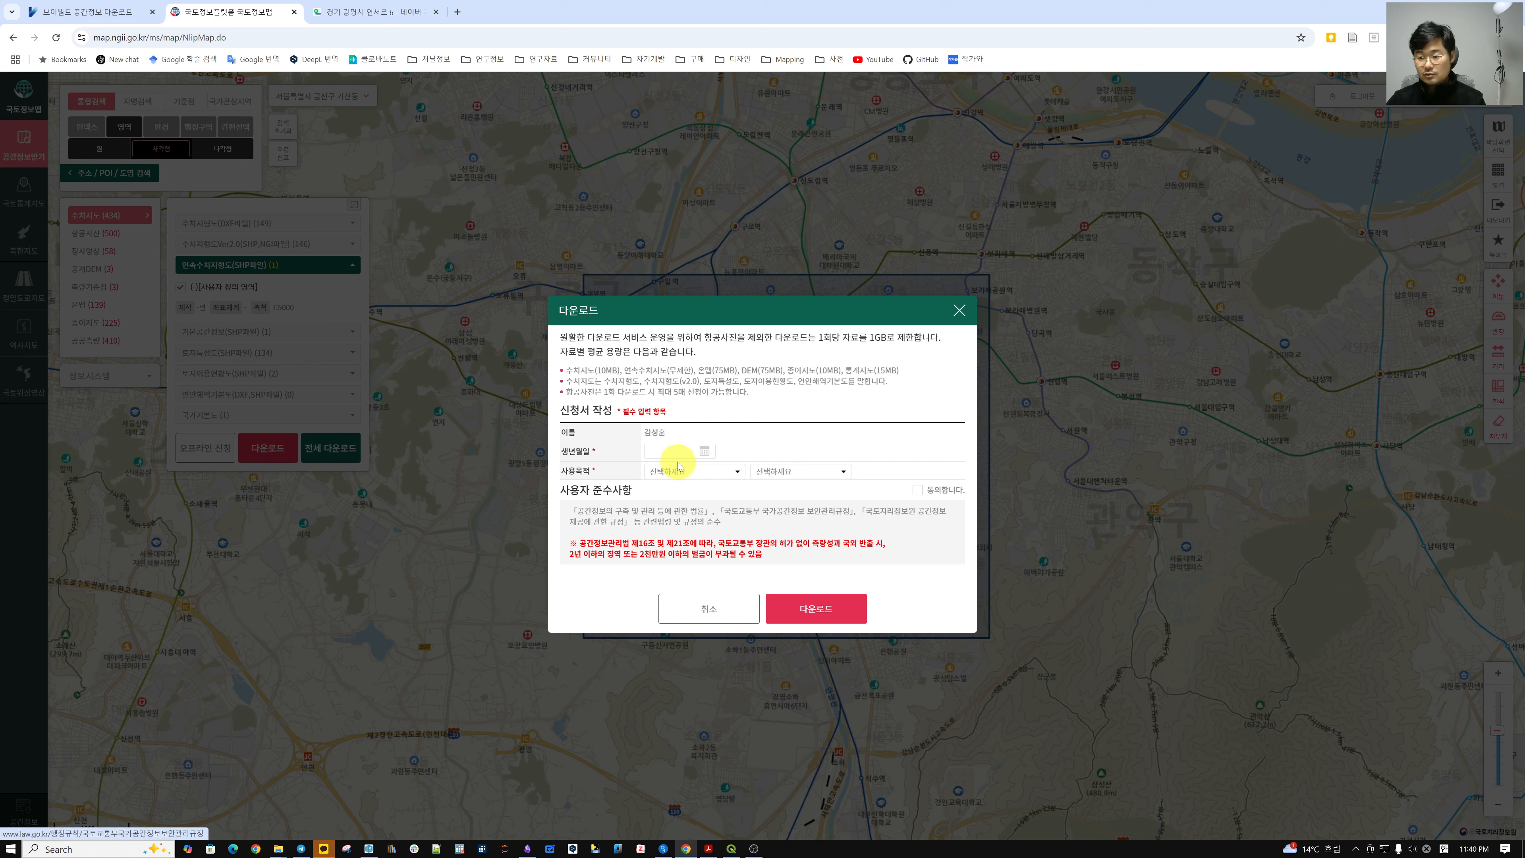
Enter the birth date, submit the continuous map application, and close the 신청 완료 notice.
left_click(671, 451)
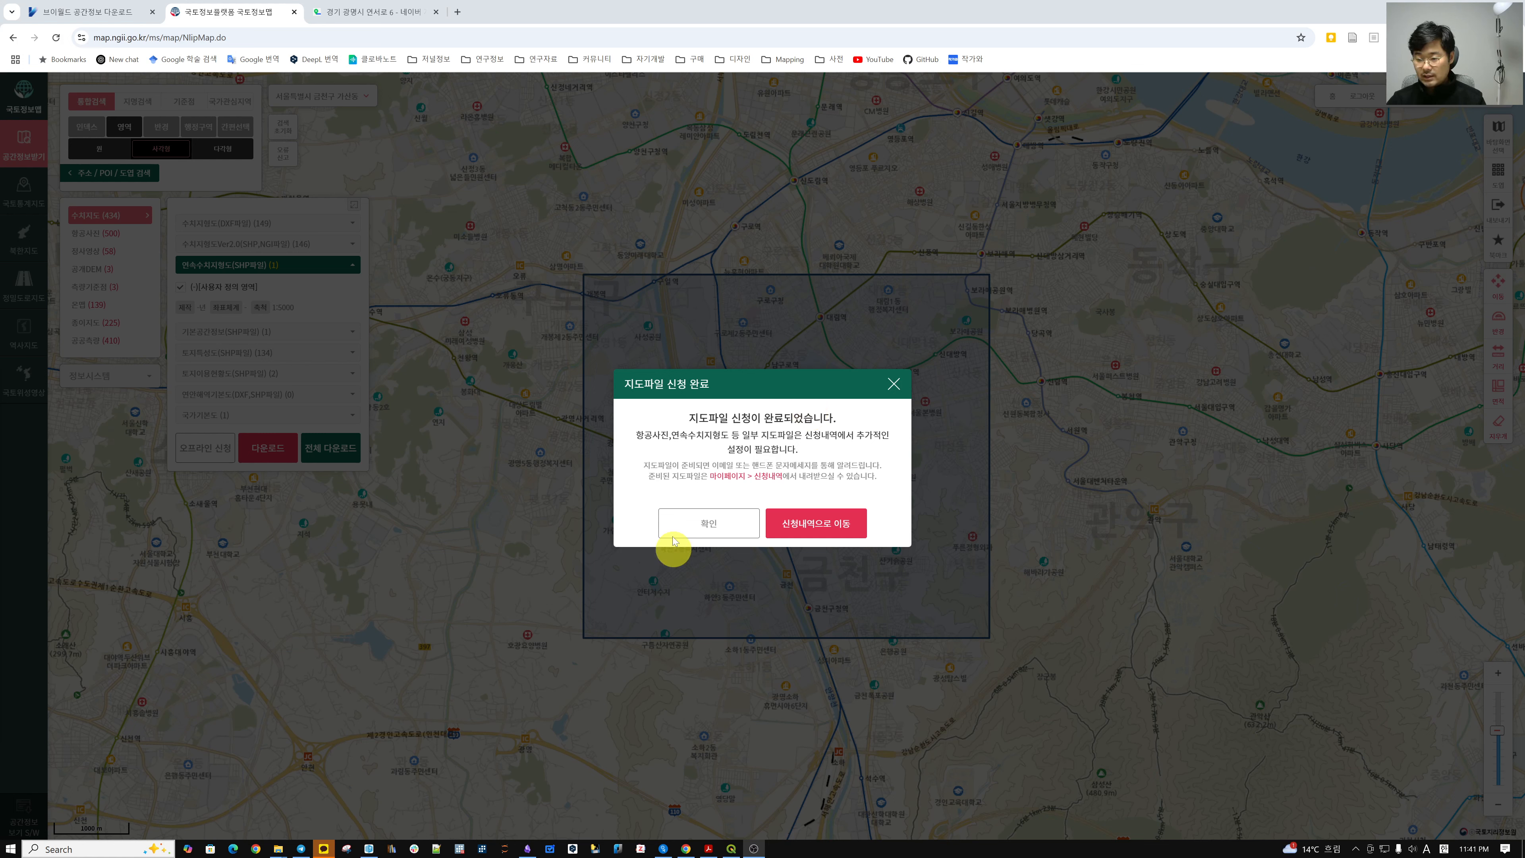
left_click(688, 522)
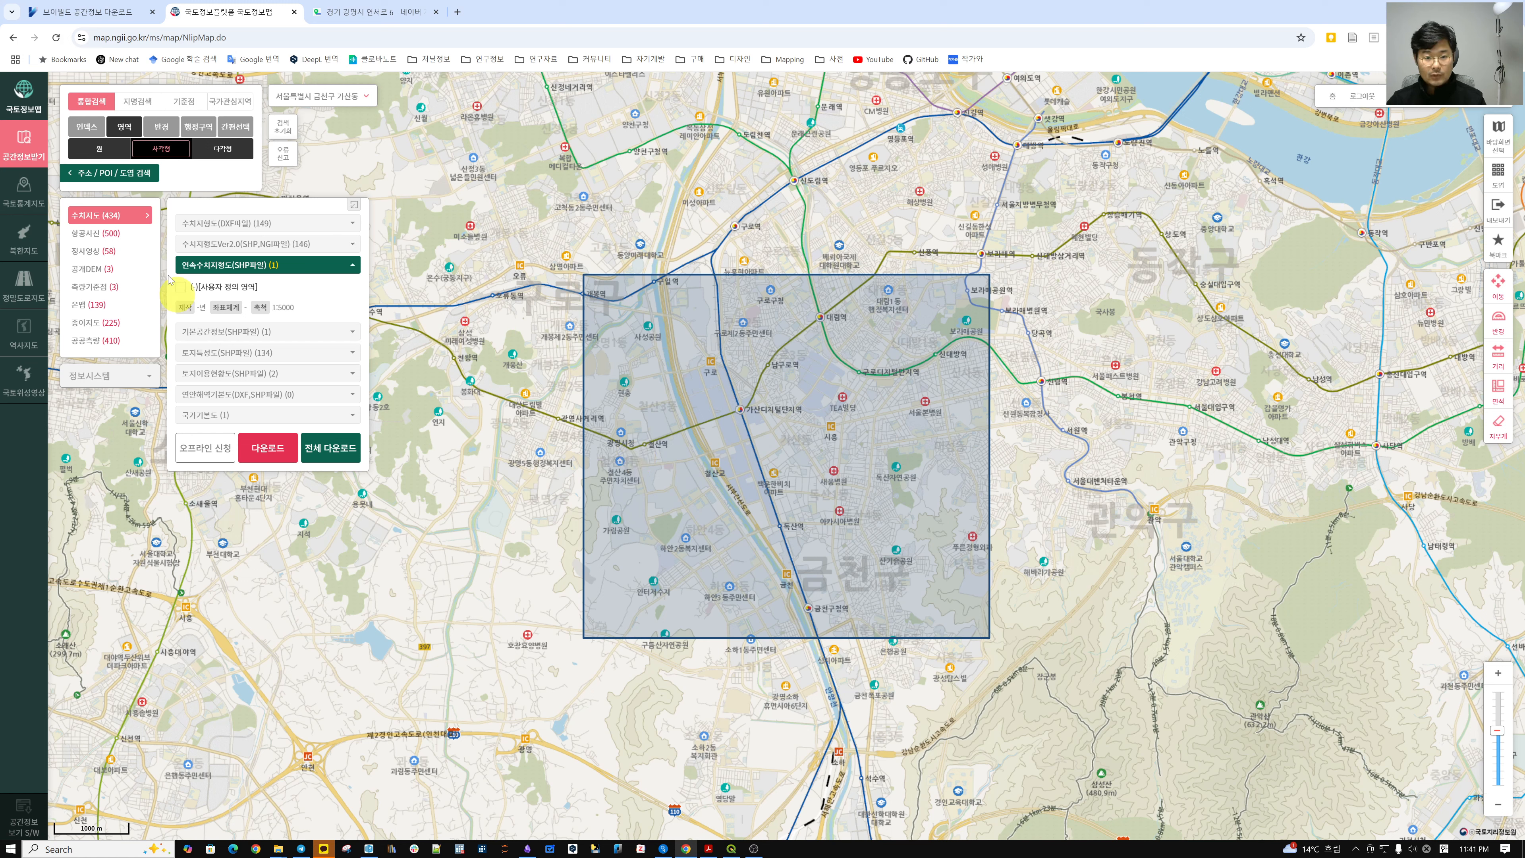
In 공개DEM, tick the 2022 안양 37612 tile, keep end year 2022, and open its 다운로드 form.
left_click(93, 272)
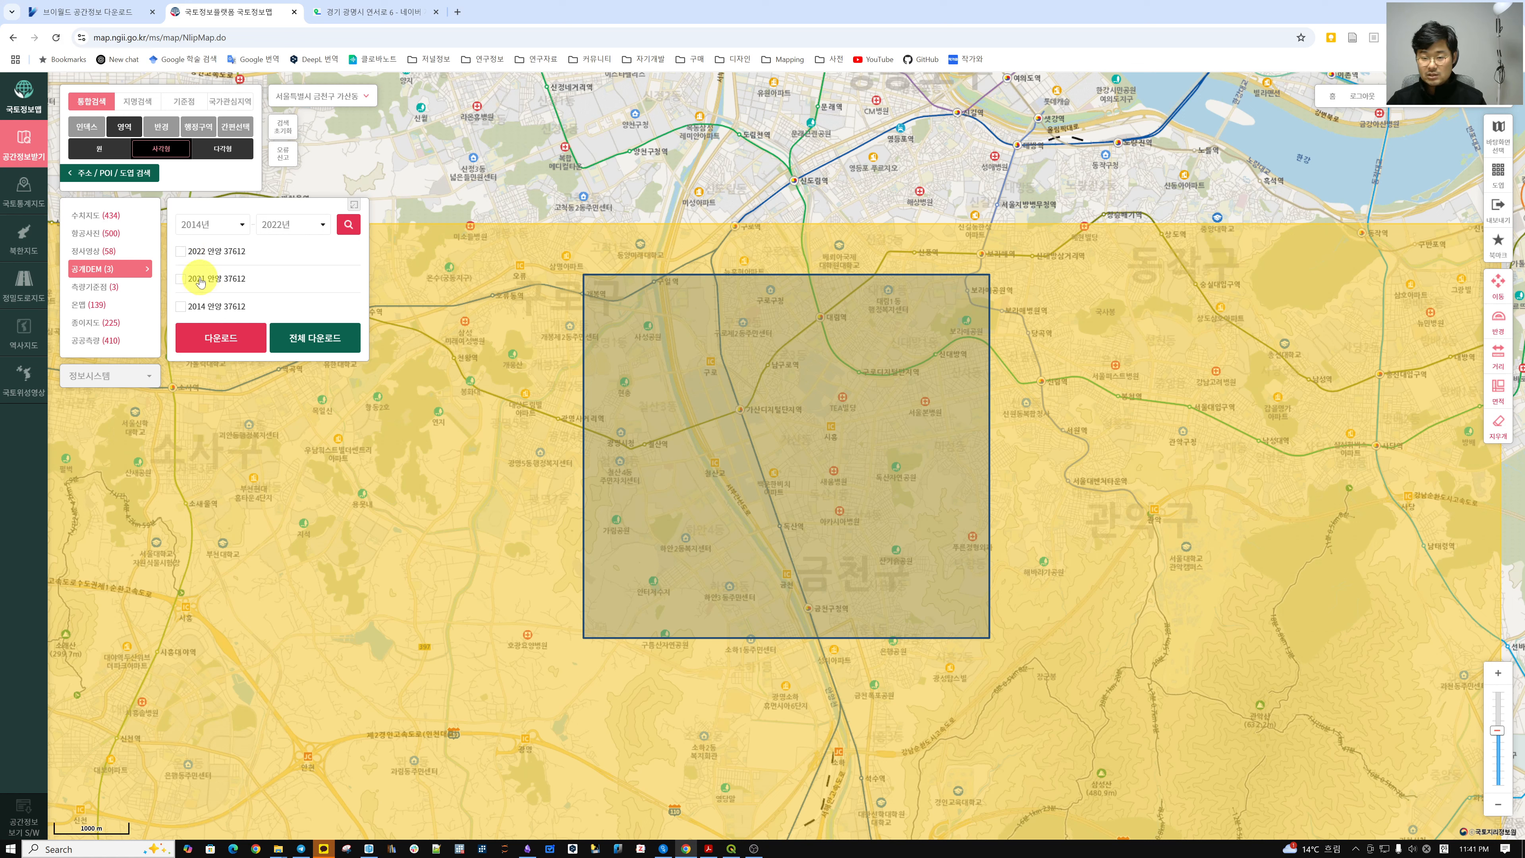
left_click(180, 251)
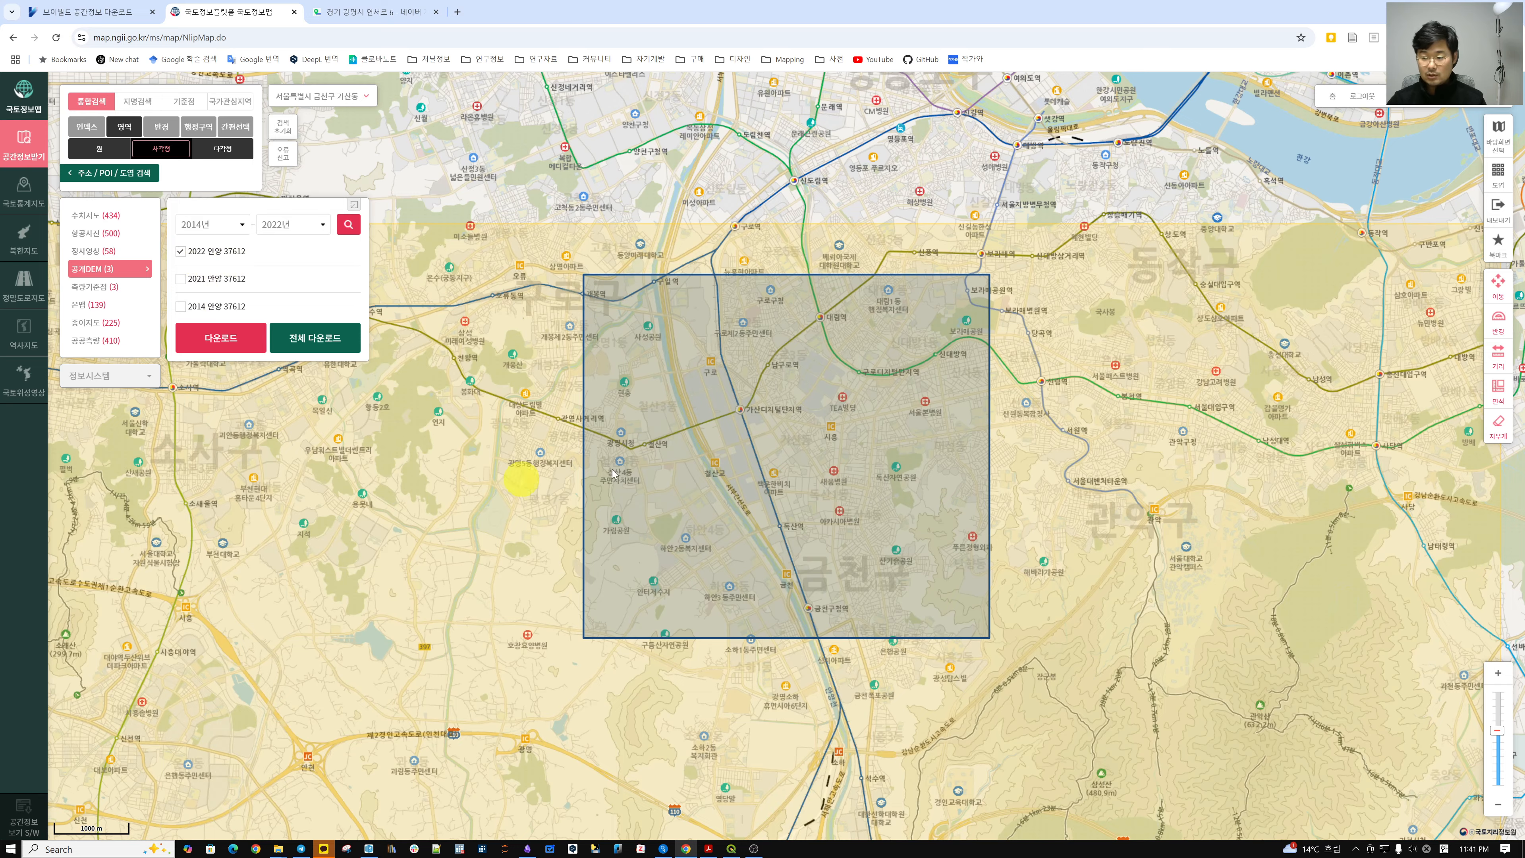
scroll(751, 424, "down", 2)
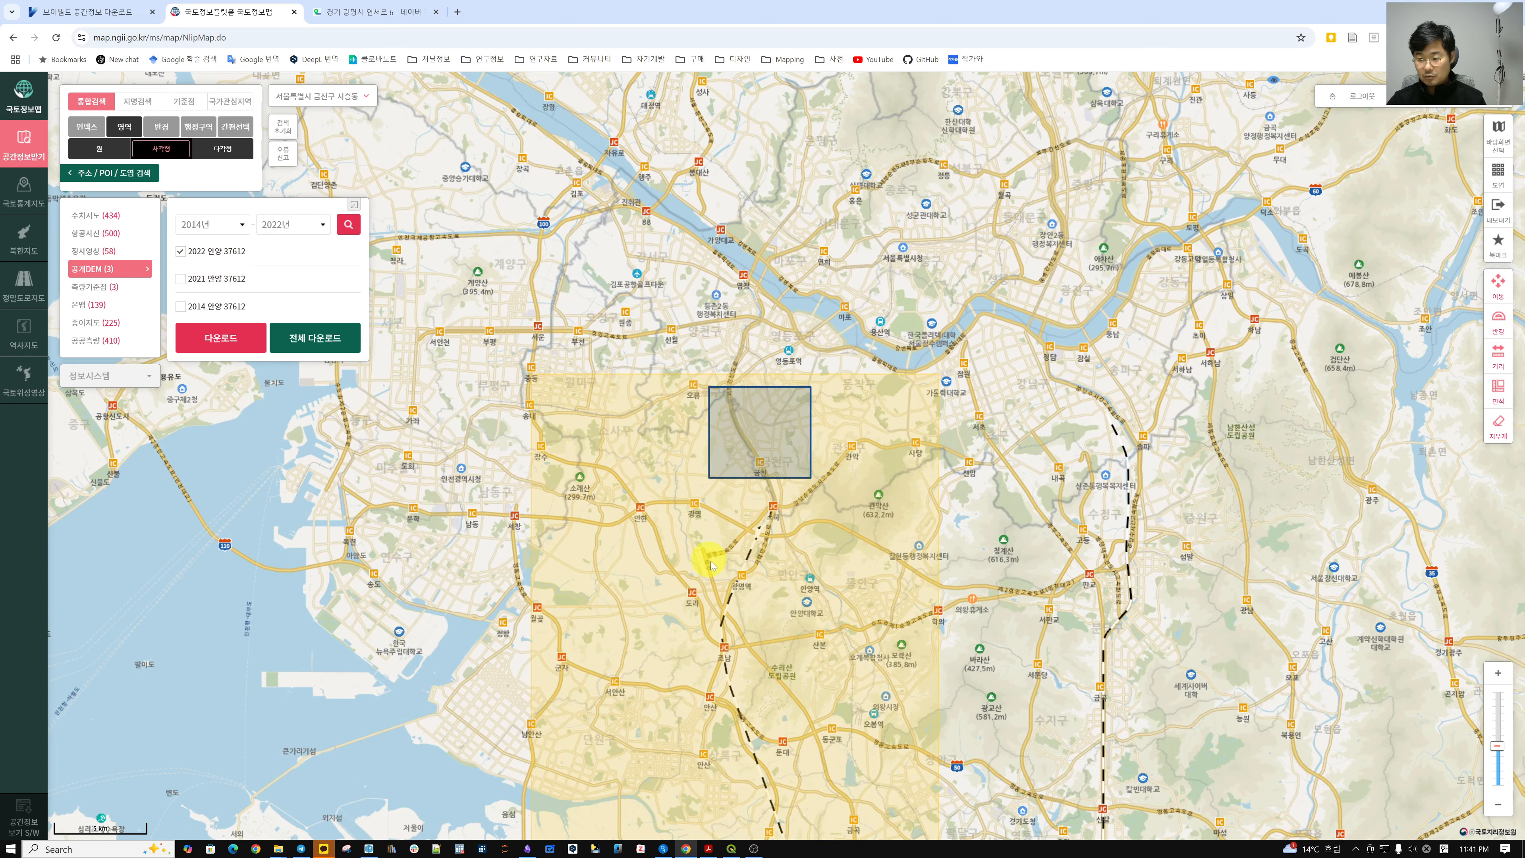
mouse_move(710, 560)
left_mouse_down()
mouse_move(681, 307)
mouse_move(671, 552)
mouse_move(690, 555)
left_mouse_up()
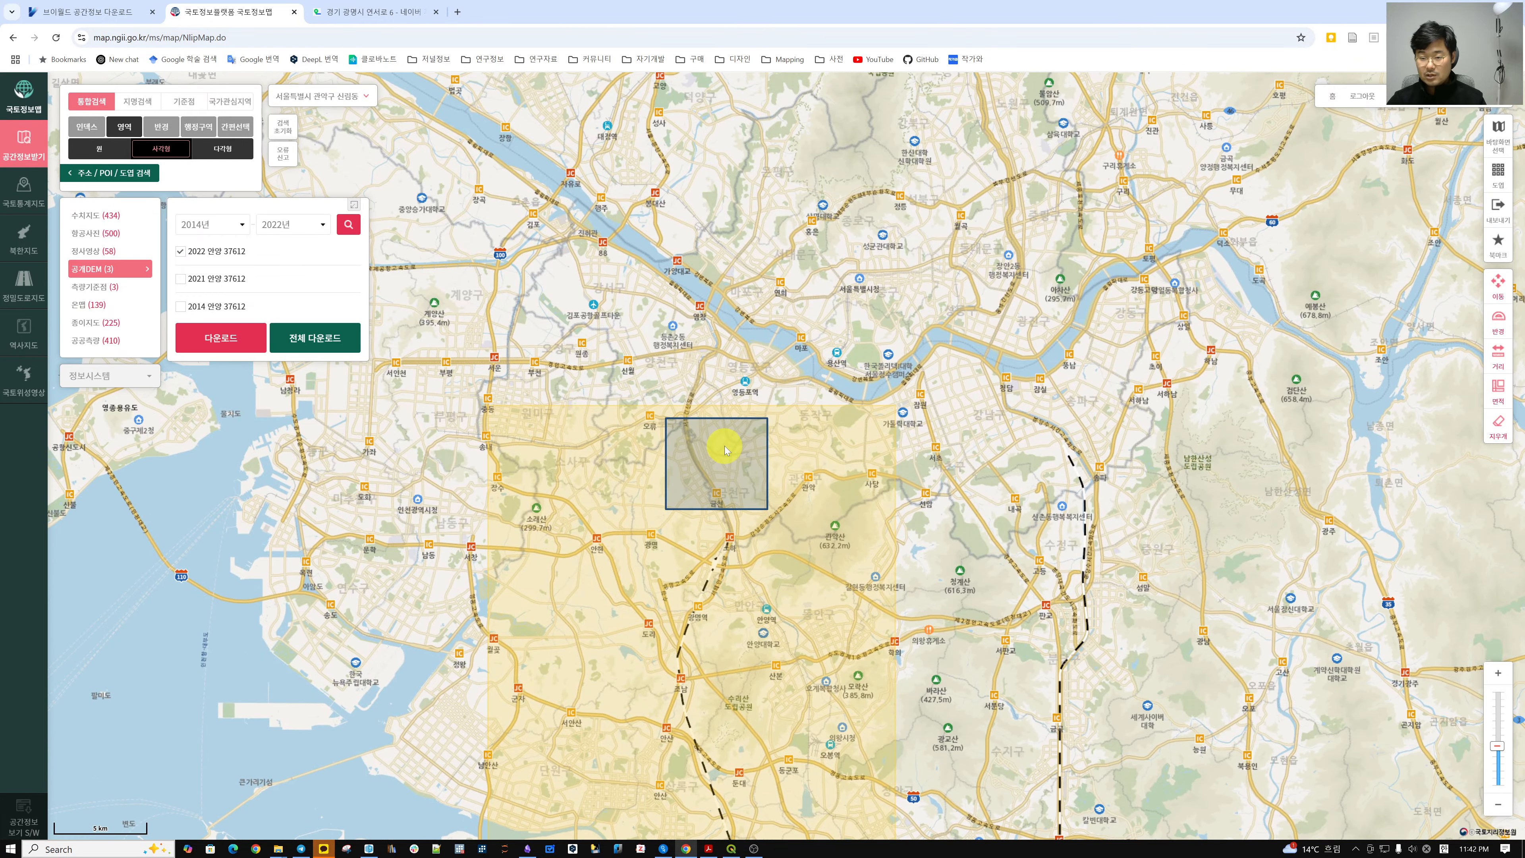
scroll(727, 461, "up", 1)
scroll(726, 462, "up", 1)
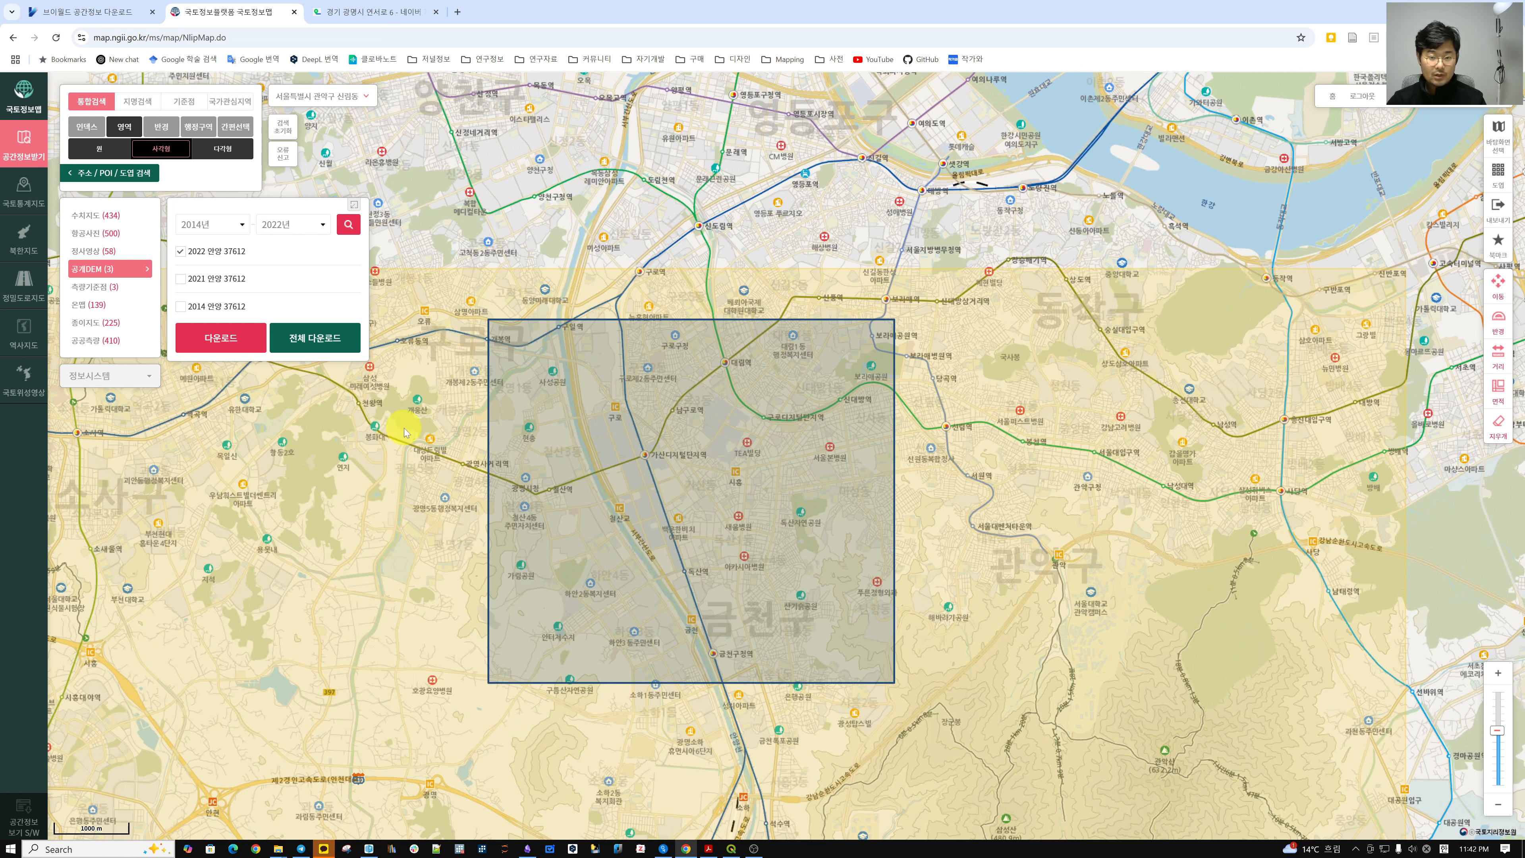
left_click(295, 225)
left_click(294, 225)
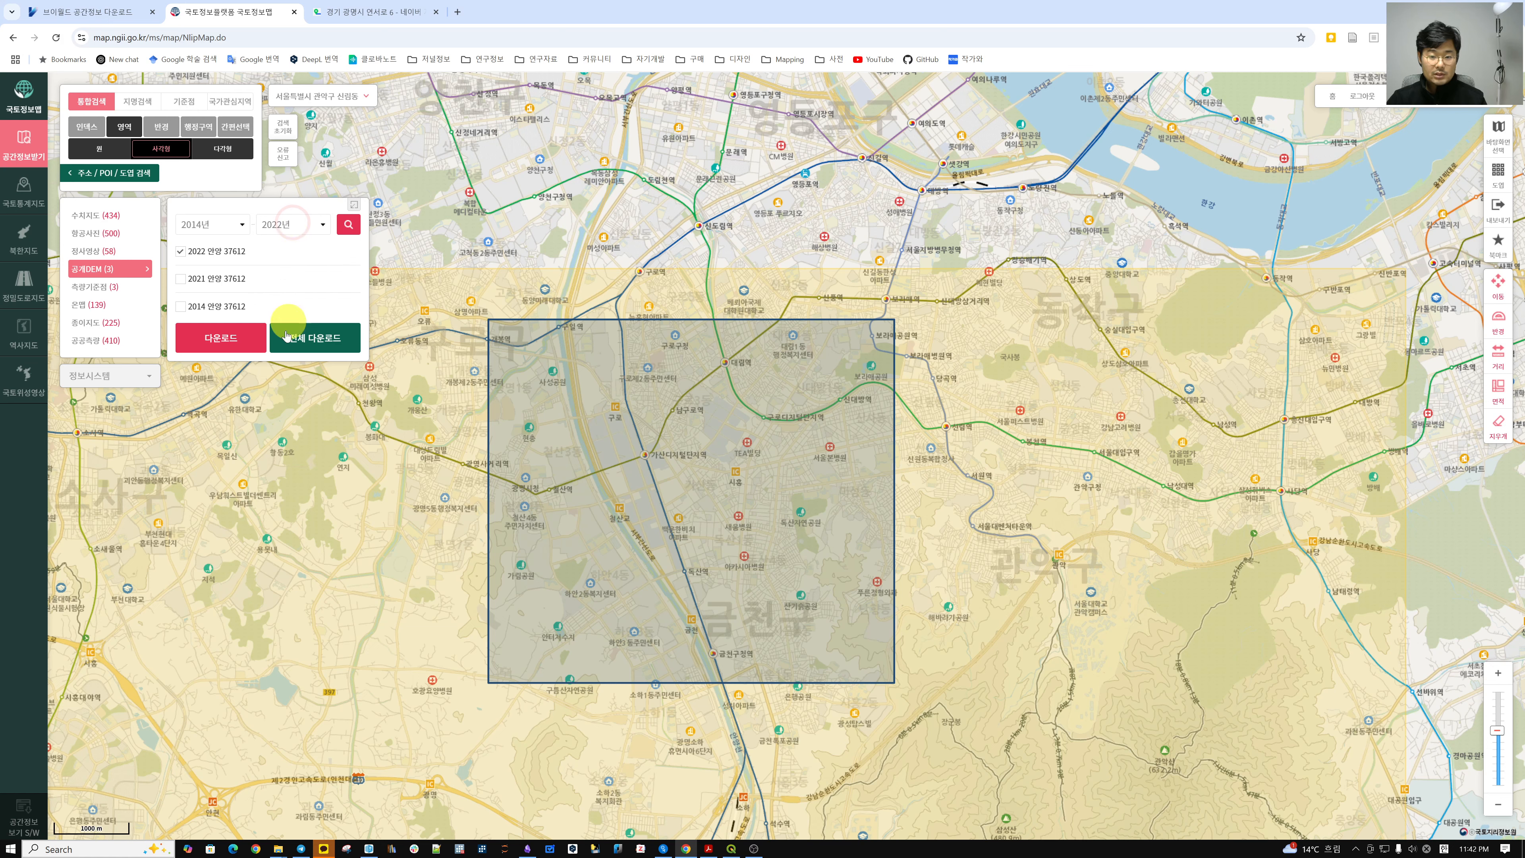
left_click(215, 340)
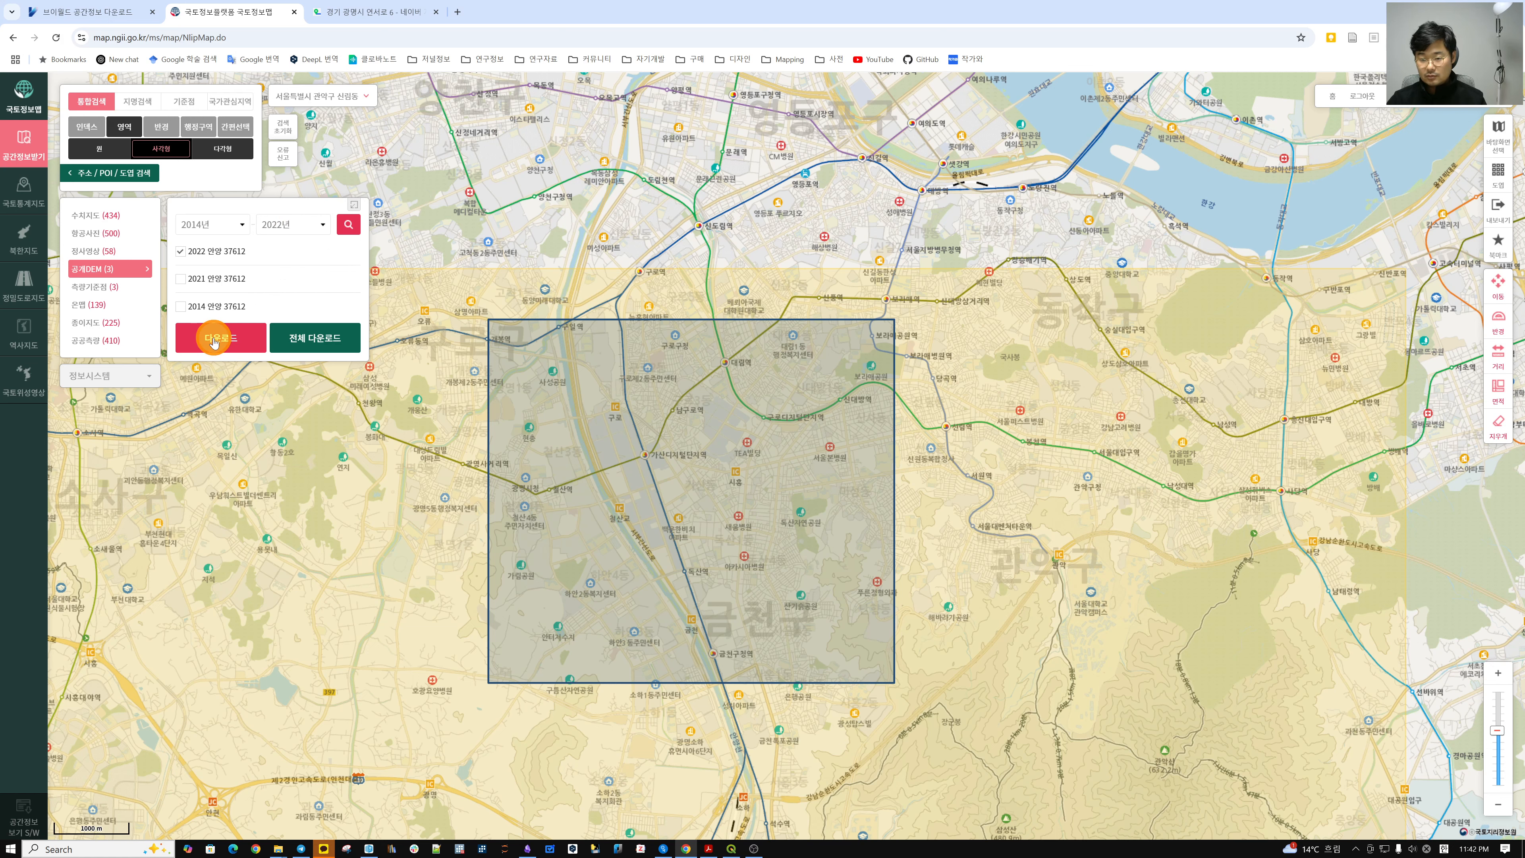
left_click(217, 340)
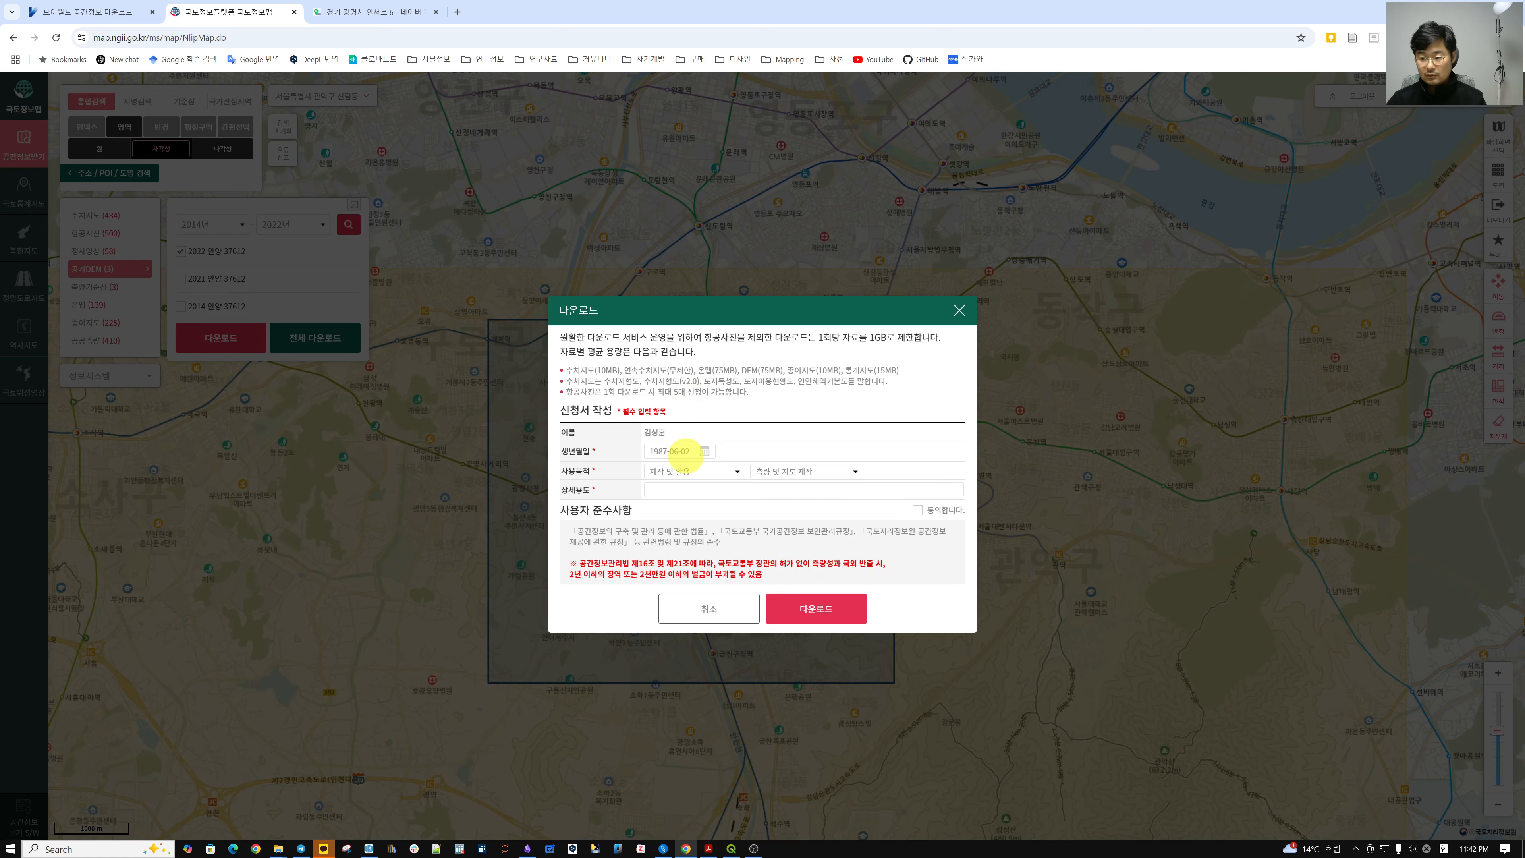
Close the DEM 다운로드 form without submitting it.
left_click(959, 310)
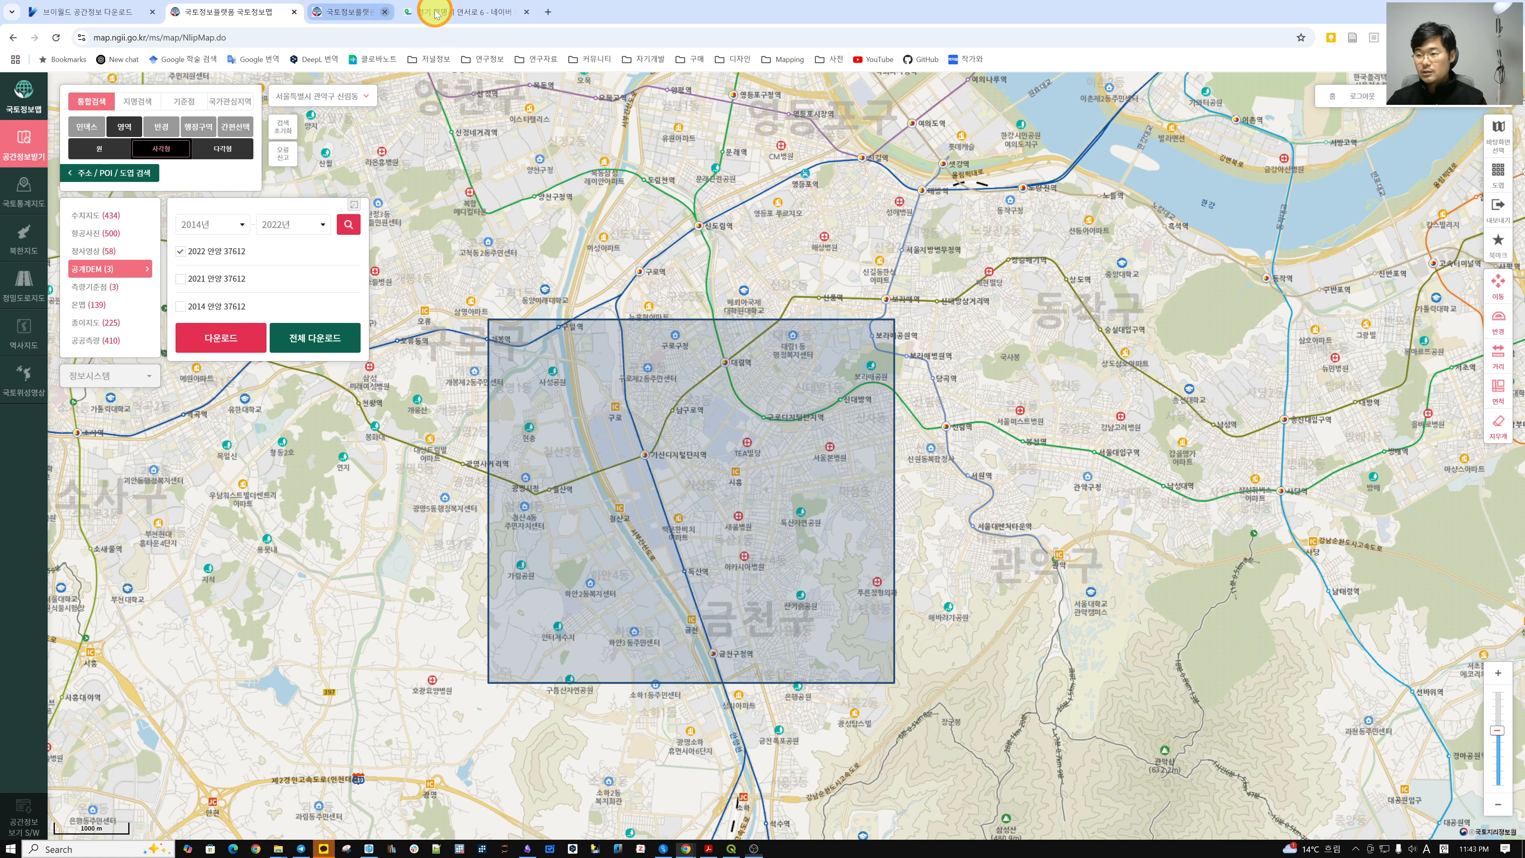
Close the extra tab and open 마이페이지's 수치지도 request list in 신청내역관리.
left_click(436, 12)
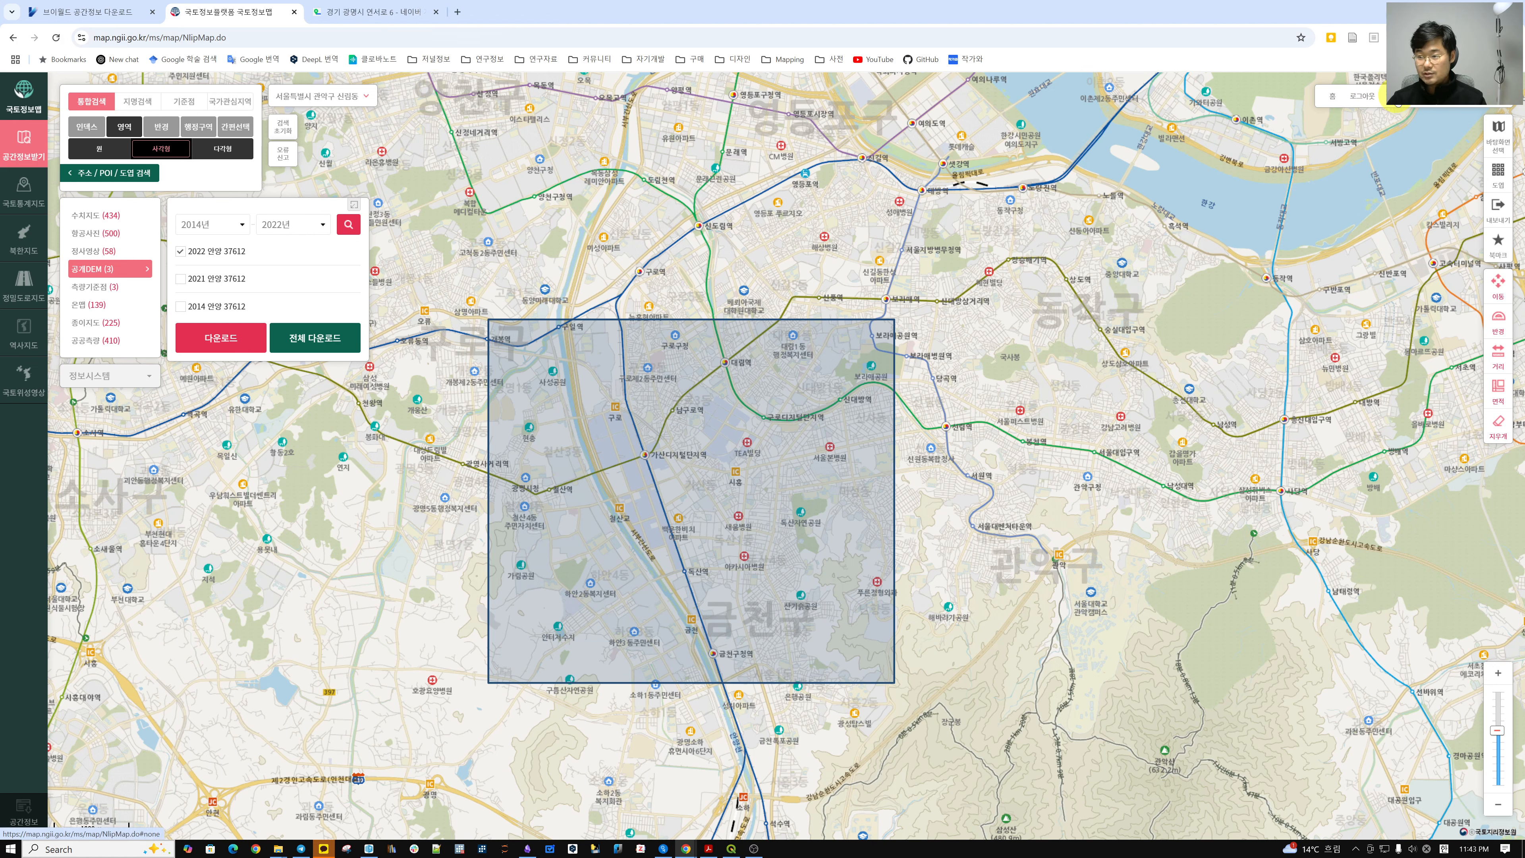
left_click(1396, 100)
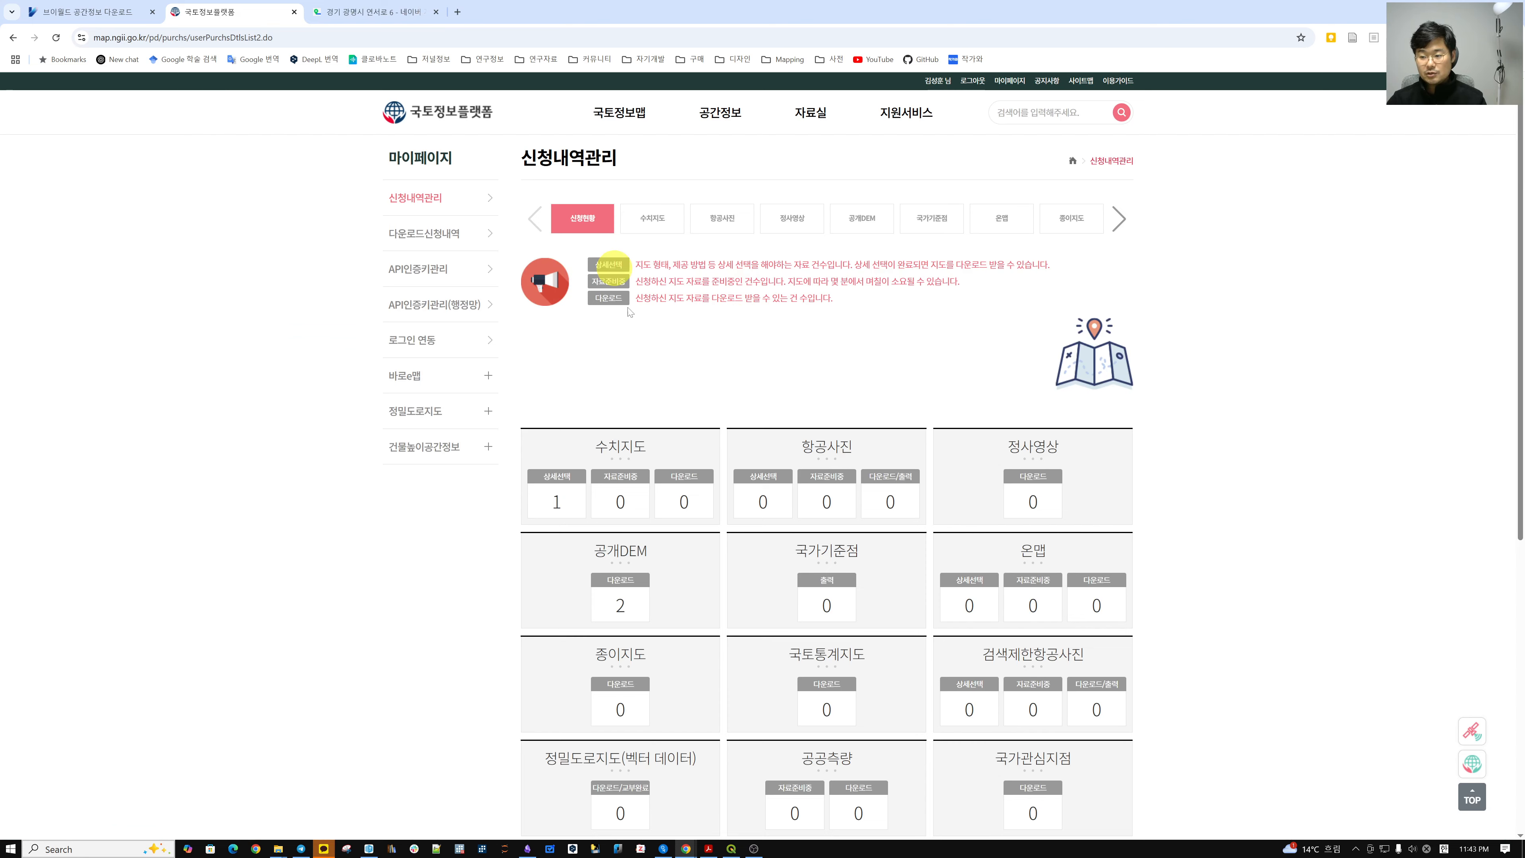
scroll(758, 463, "down", 3)
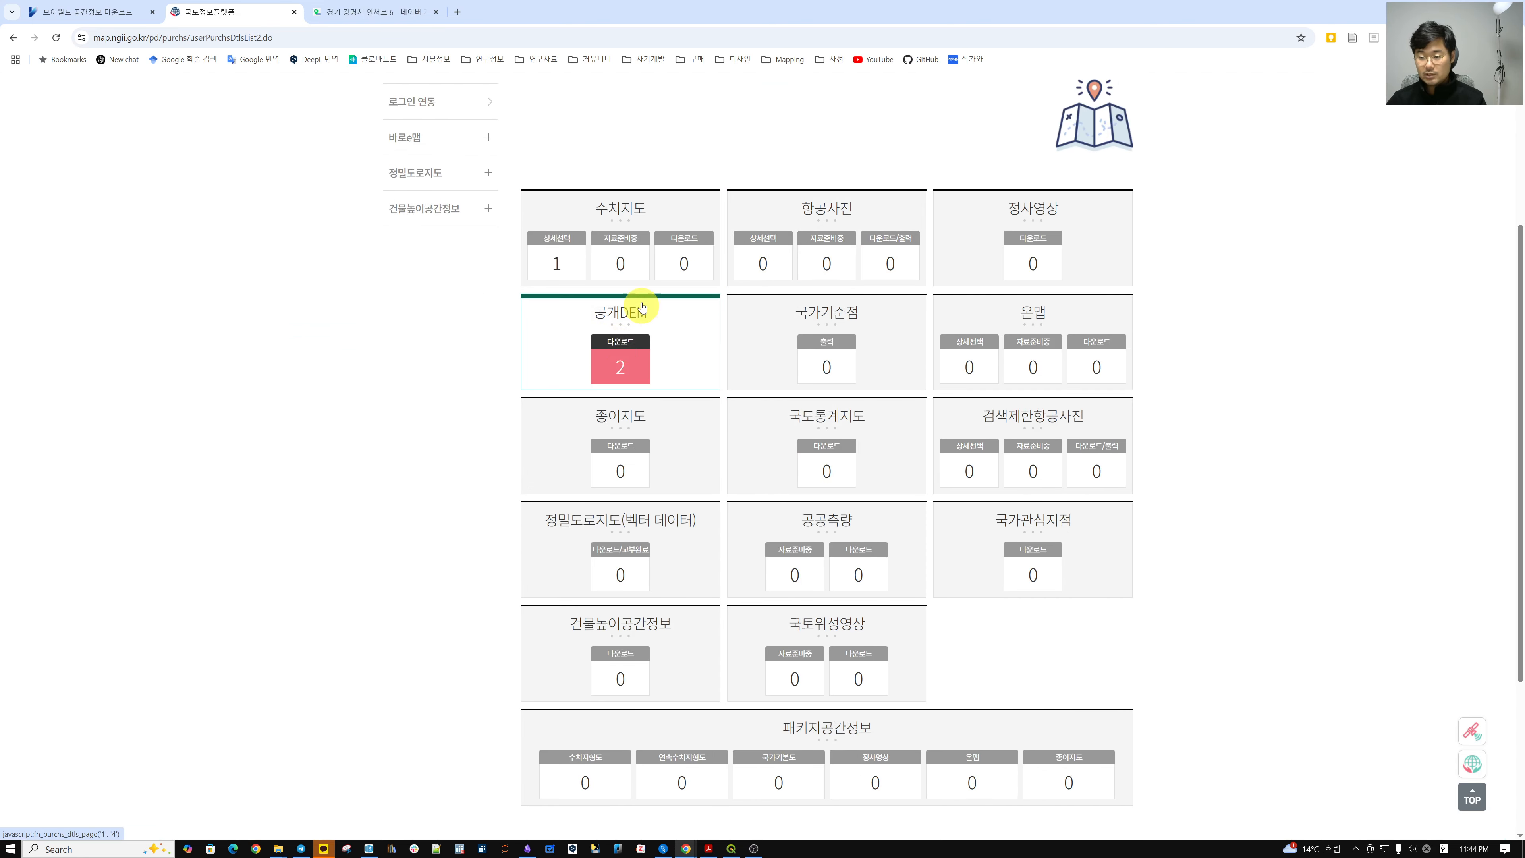
scroll(780, 300, "up", 3)
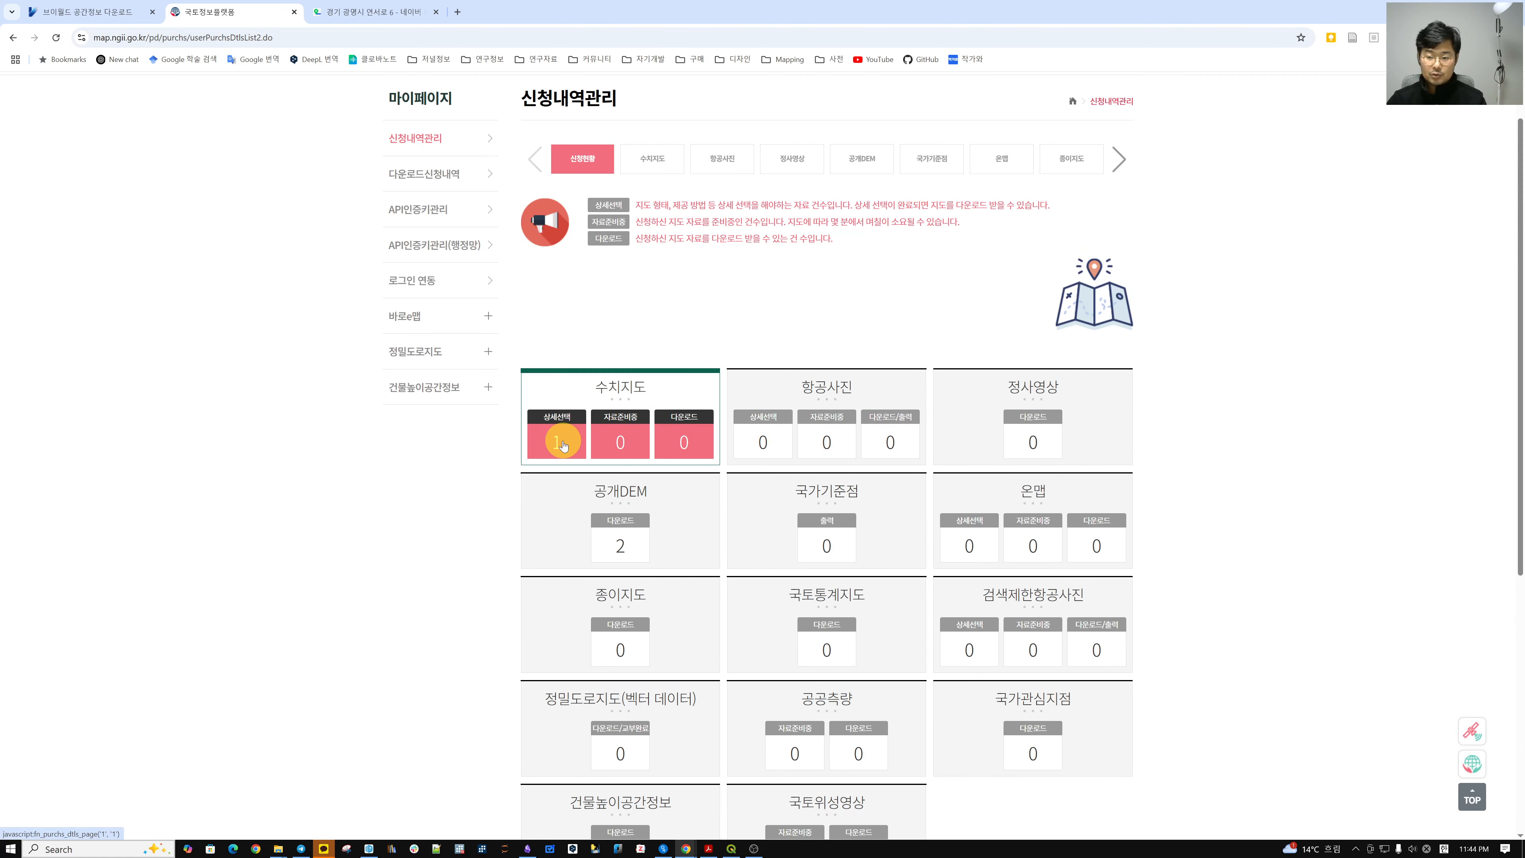
left_click(563, 444)
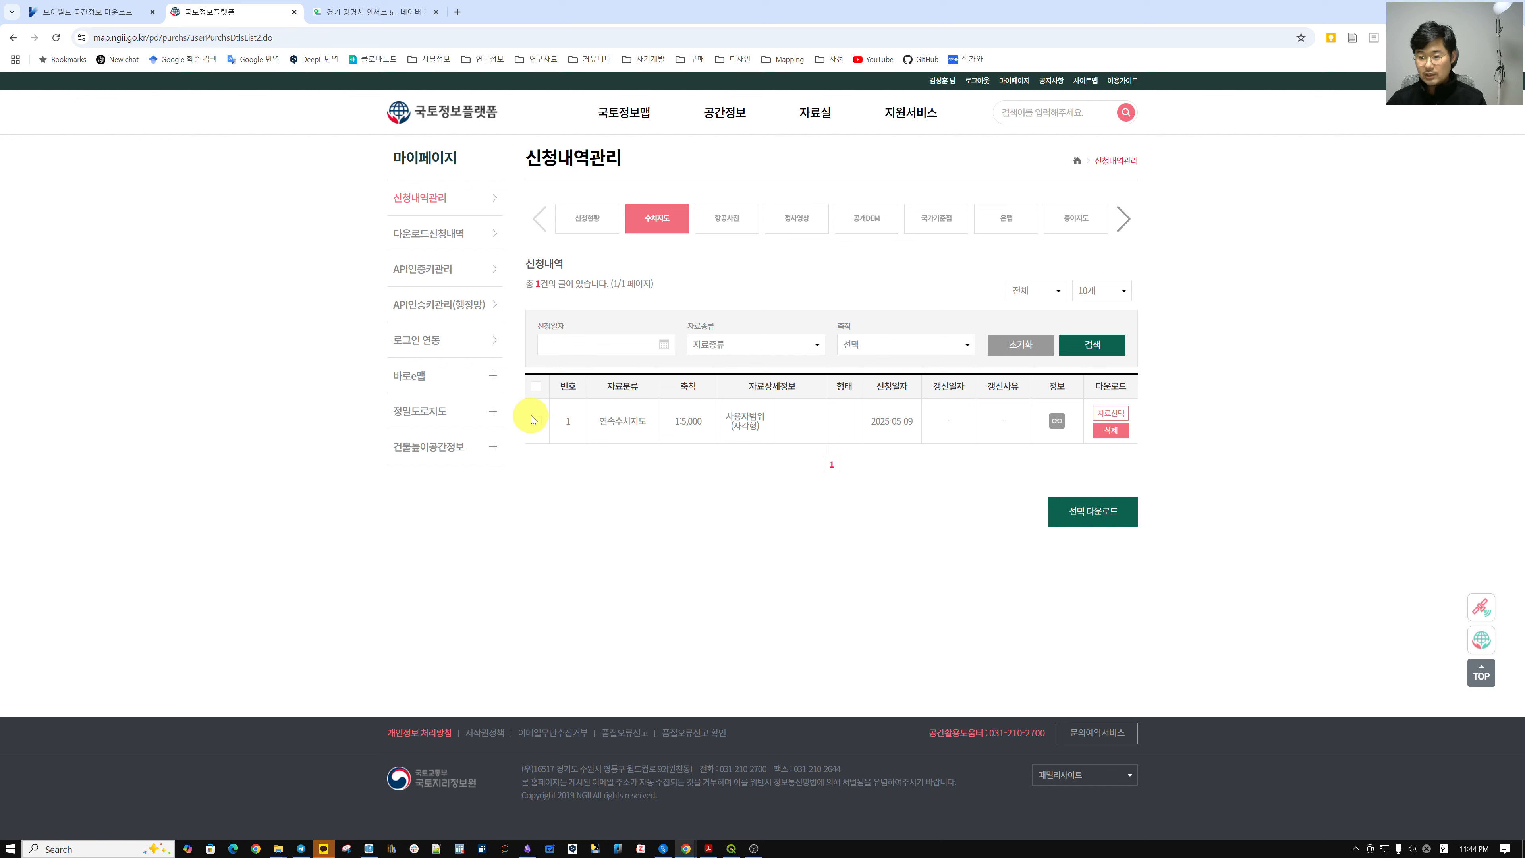
Tick the 연속수치지도 1:5,000 request and start 선택 다운로드 for its files.
left_click(535, 385)
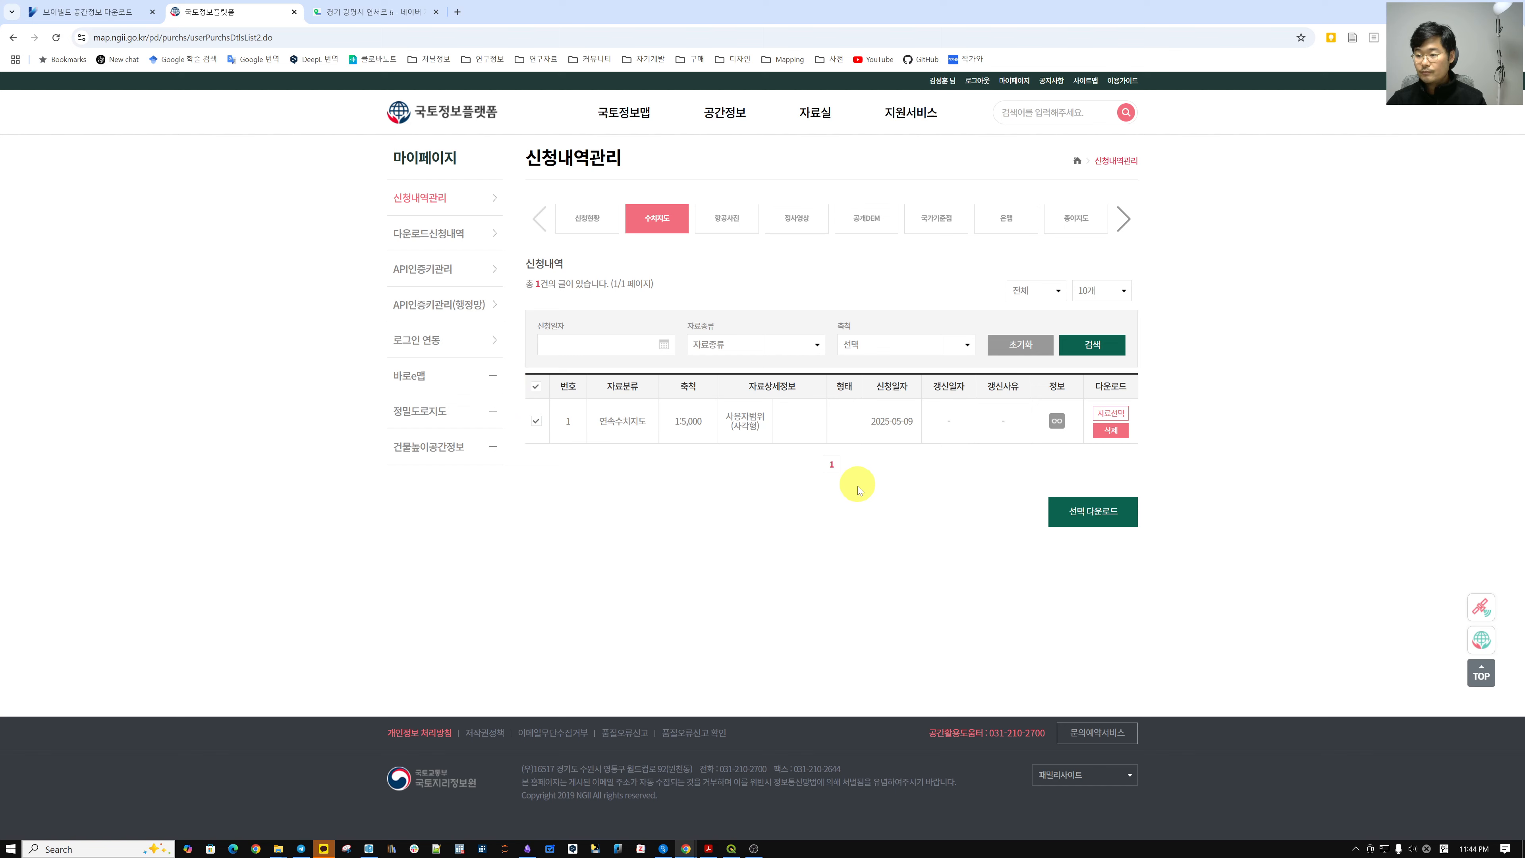
left_click(1103, 348)
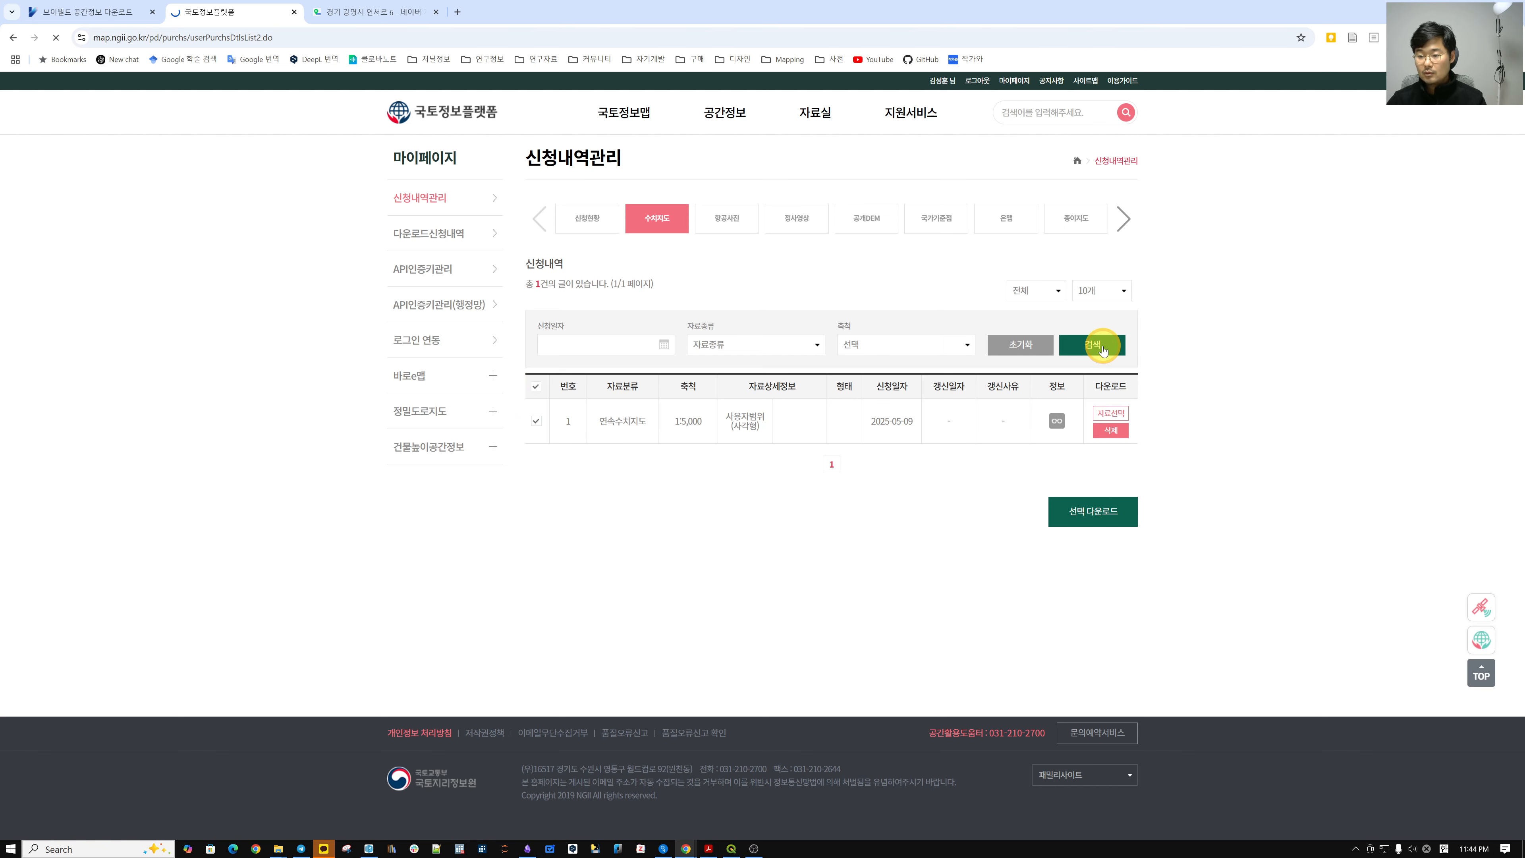
left_click(539, 422)
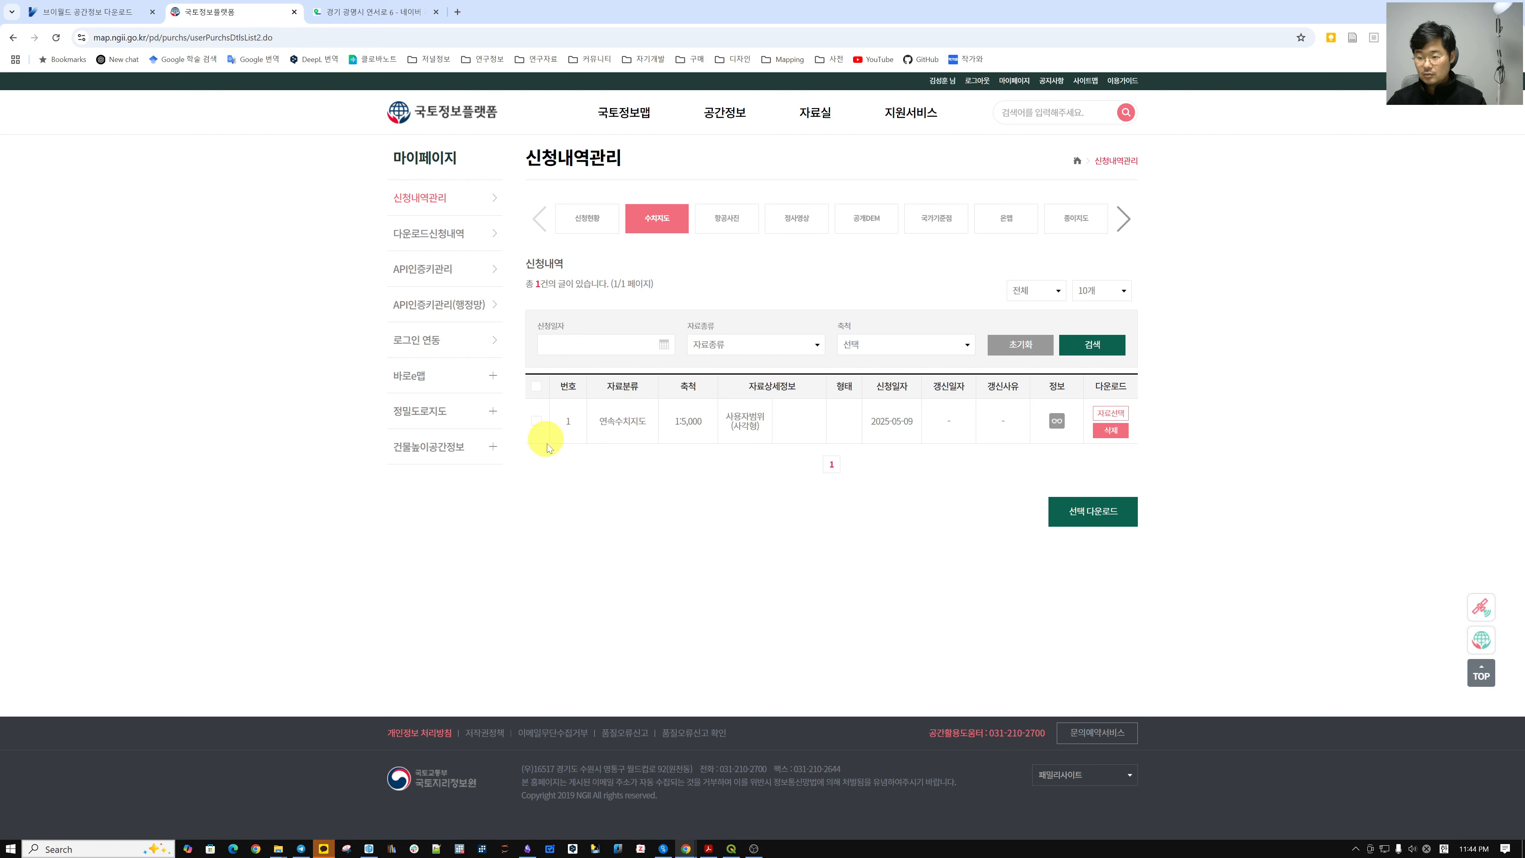
left_click(537, 422)
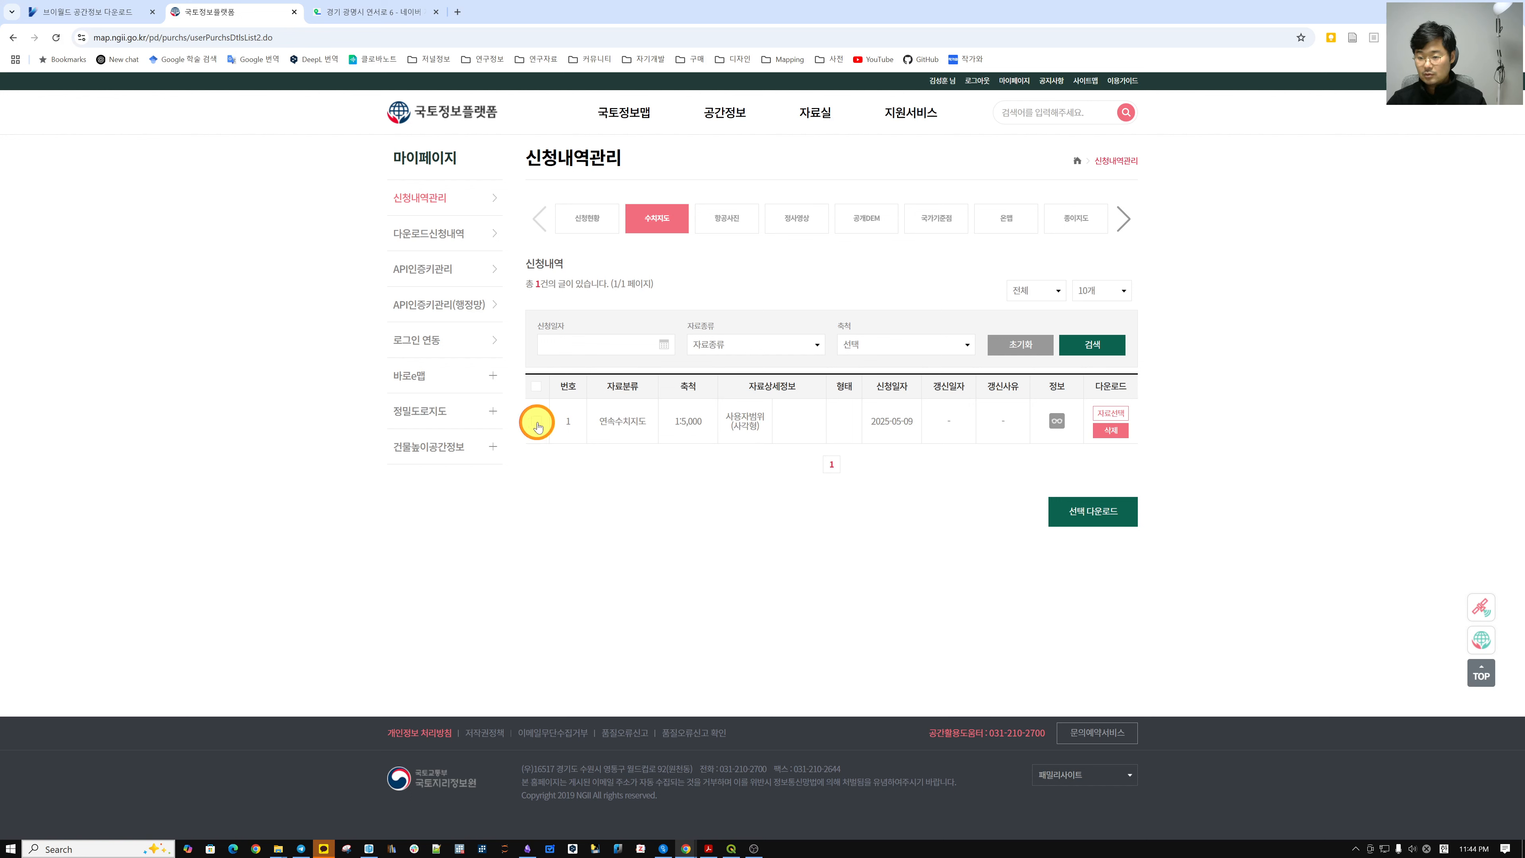
left_click(537, 388)
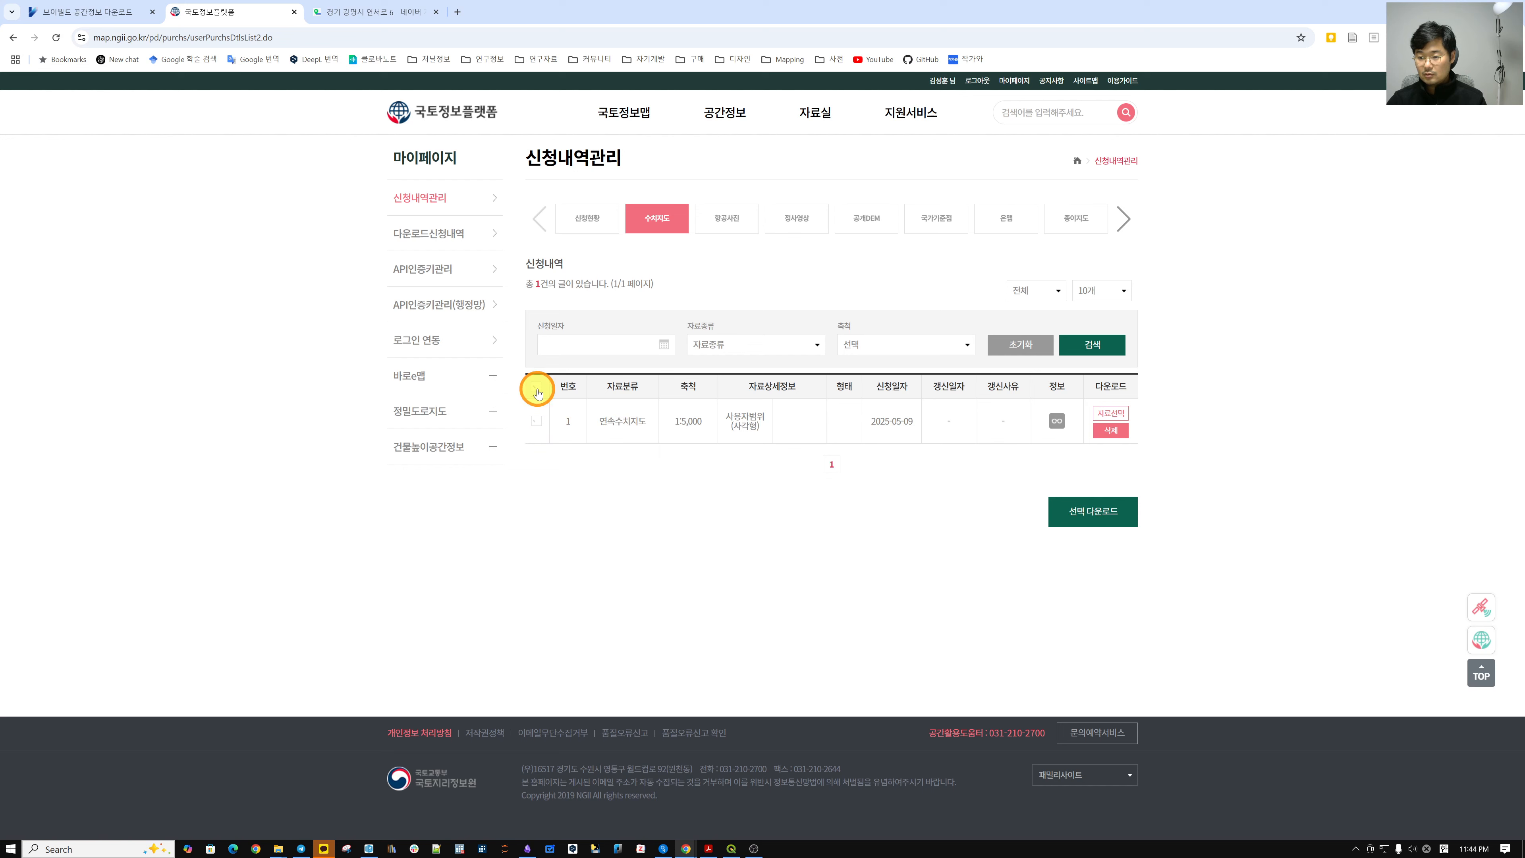
left_click(1088, 518)
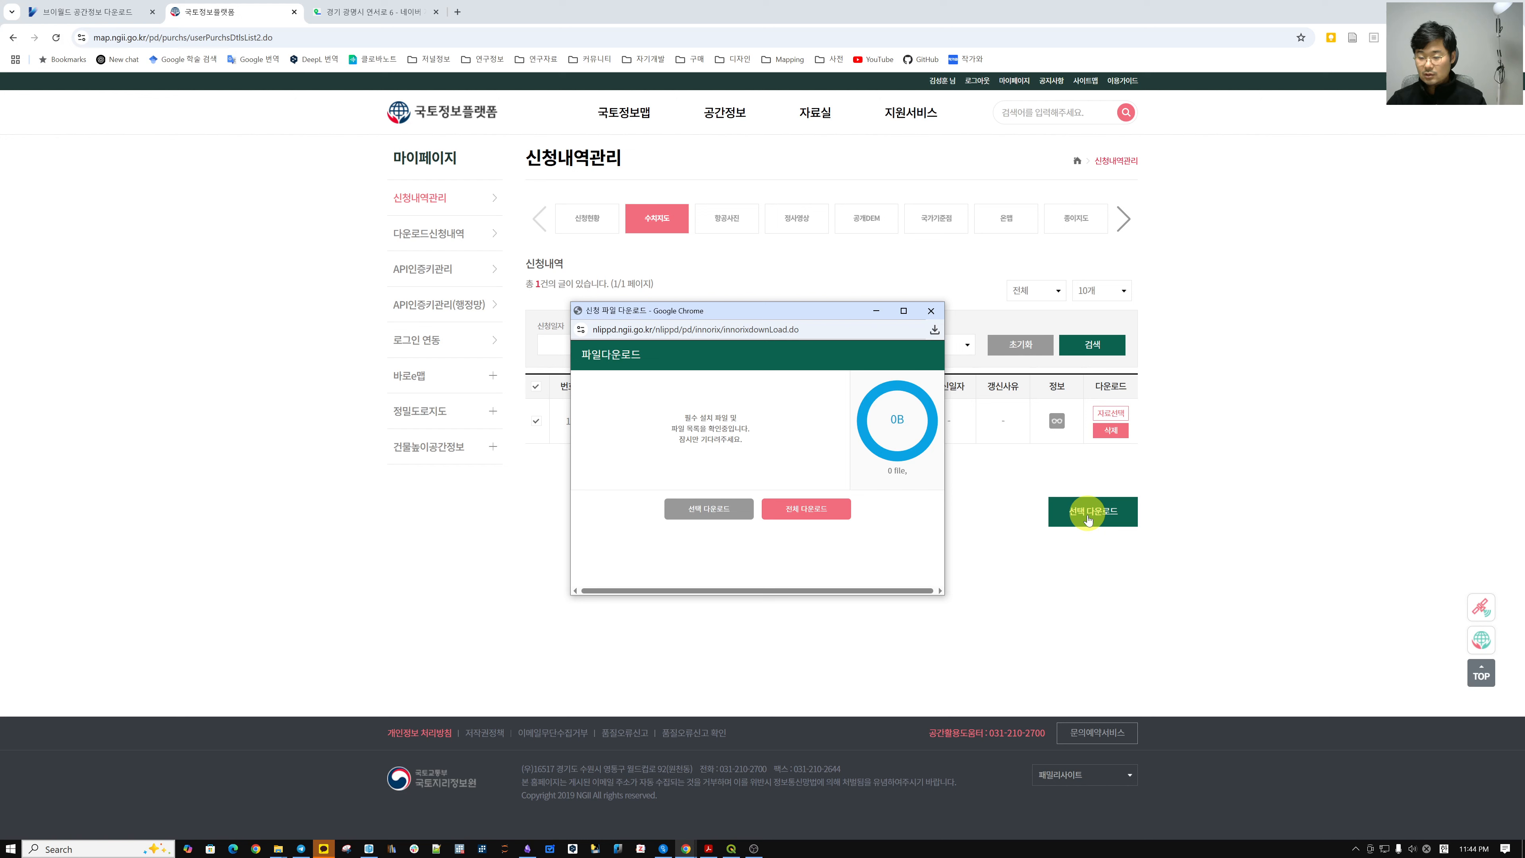